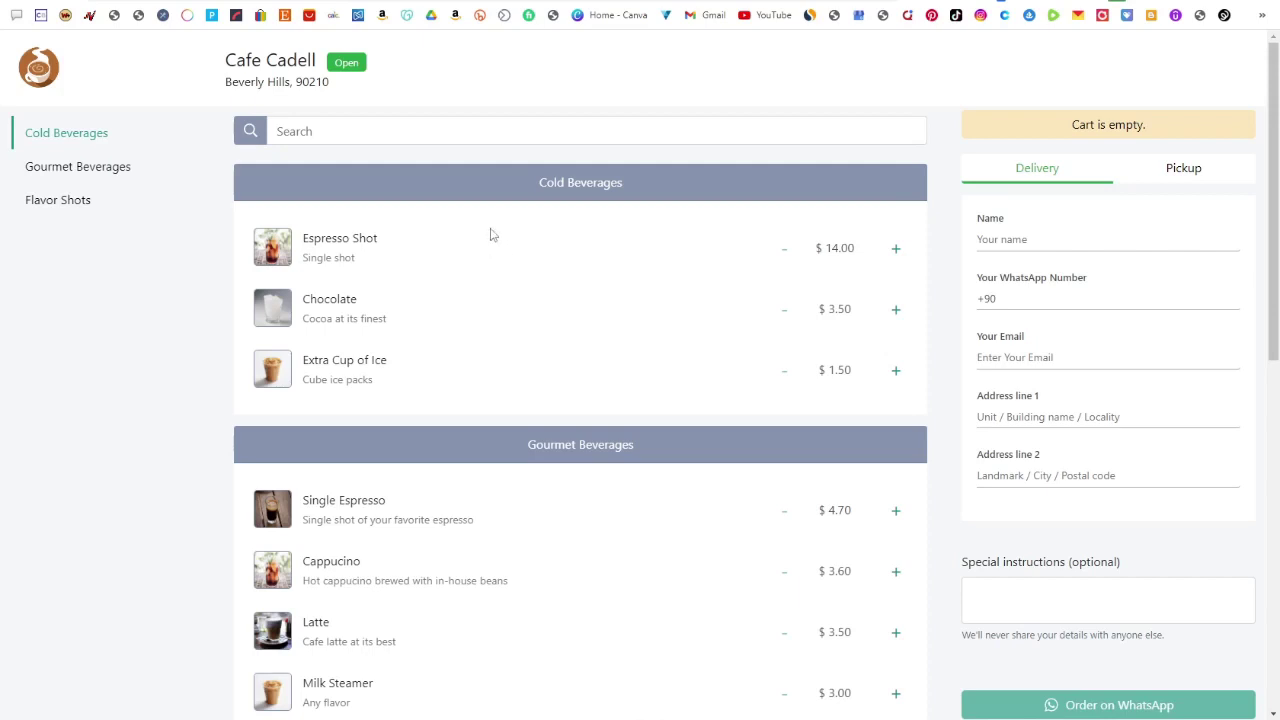
# Close the Cafe Cadell demo store and return to the catalogue service's landing page
pyautogui.click(465, 131)
pyautogui.hotkey('ctrl', 'w')
pyautogui.scroll(3, 314, 191)
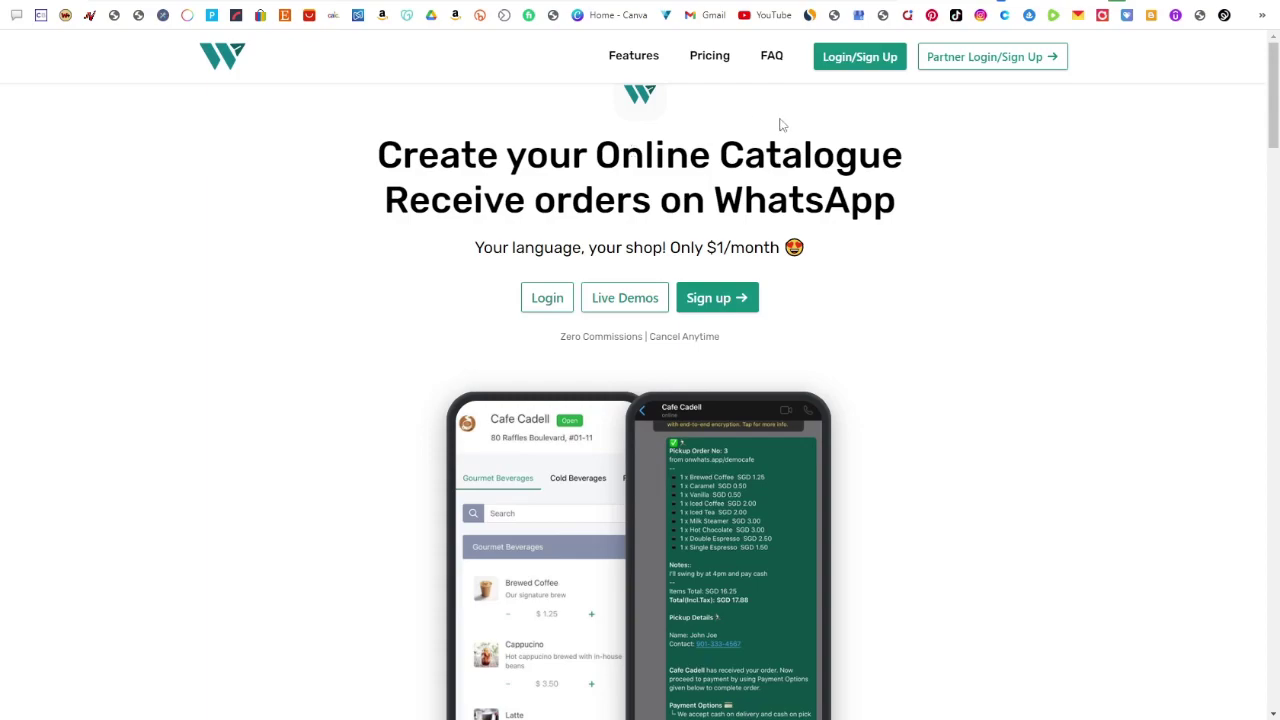
# Review the Totally Free, Go and Business in a box plans in the landing page's pricing section
pyautogui.scroll(-10, 749, 206)
pyautogui.scroll(-7, 745, 217)
pyautogui.scroll(-4, 745, 217)
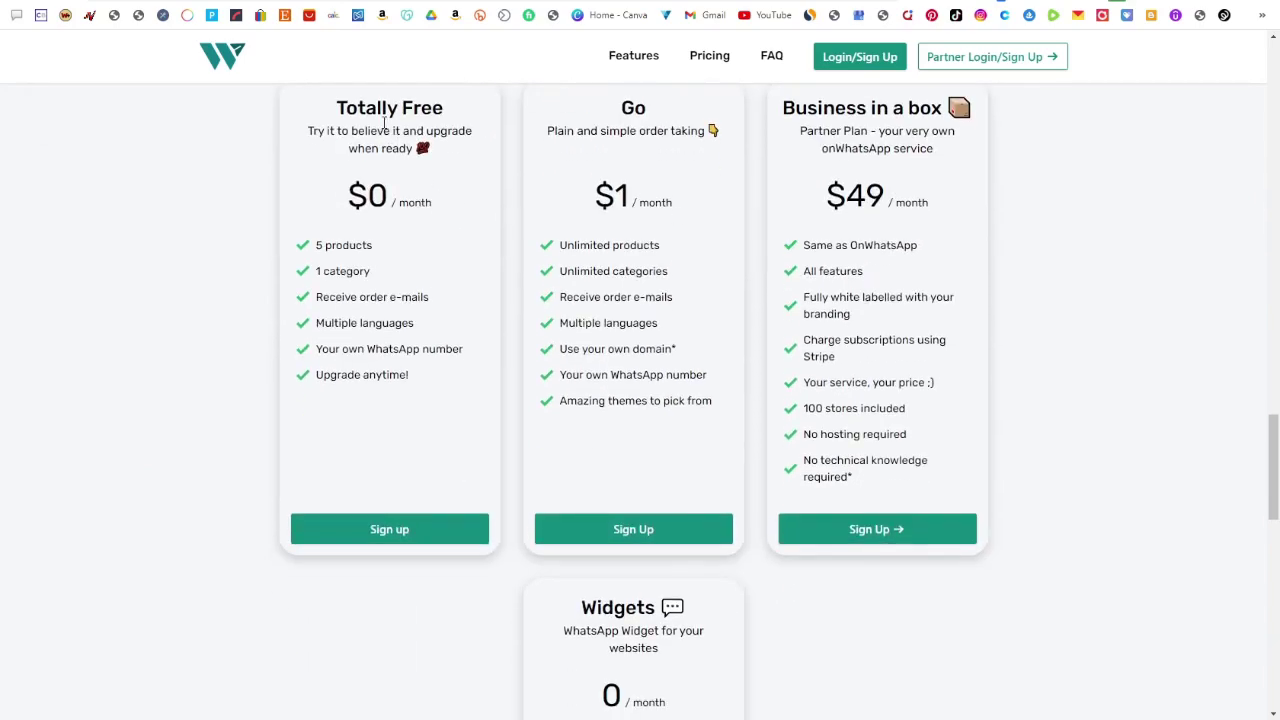
pyautogui.moveTo(336, 108); pyautogui.dragTo(422, 108)
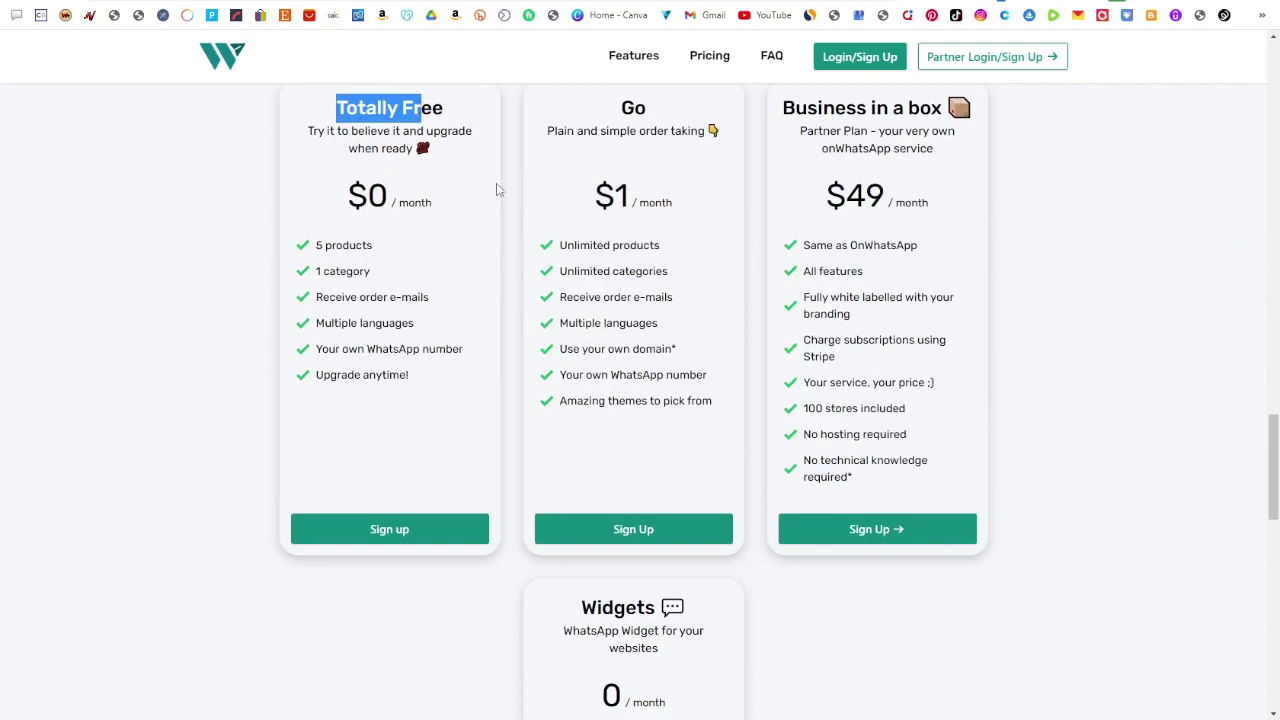
pyautogui.scroll(2, 497, 188)
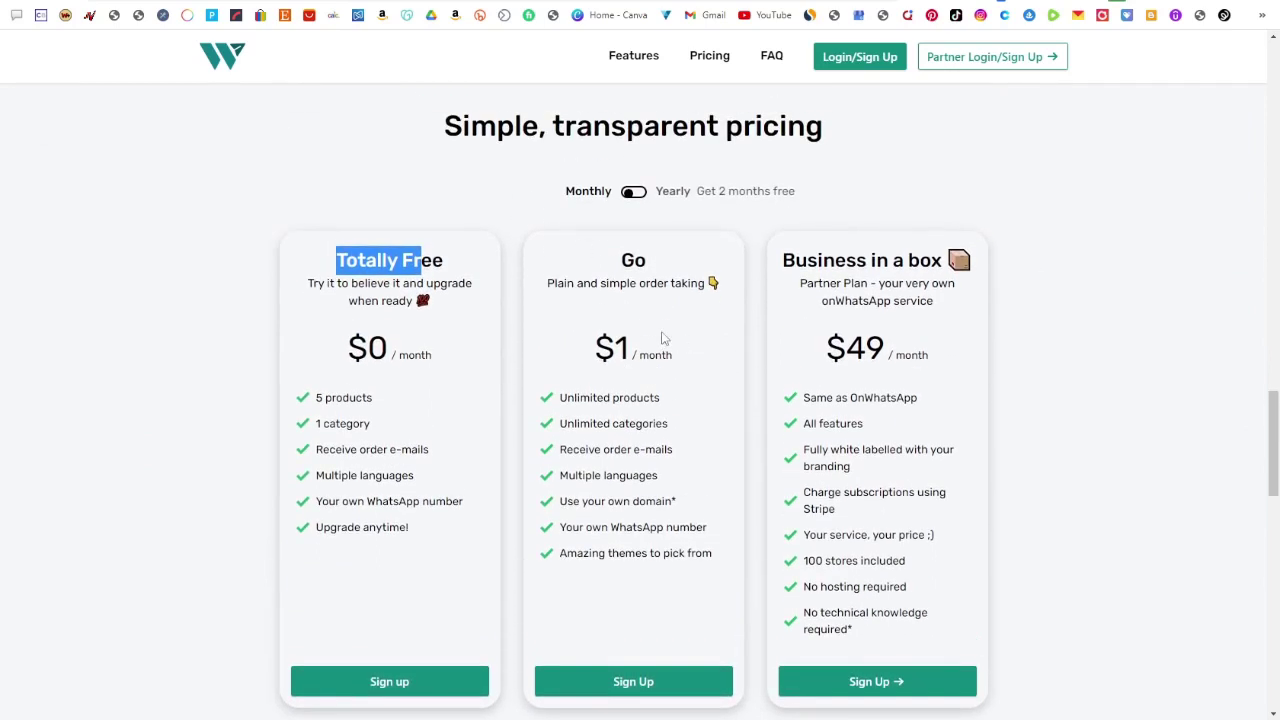
pyautogui.moveTo(595, 348); pyautogui.dragTo(678, 356)
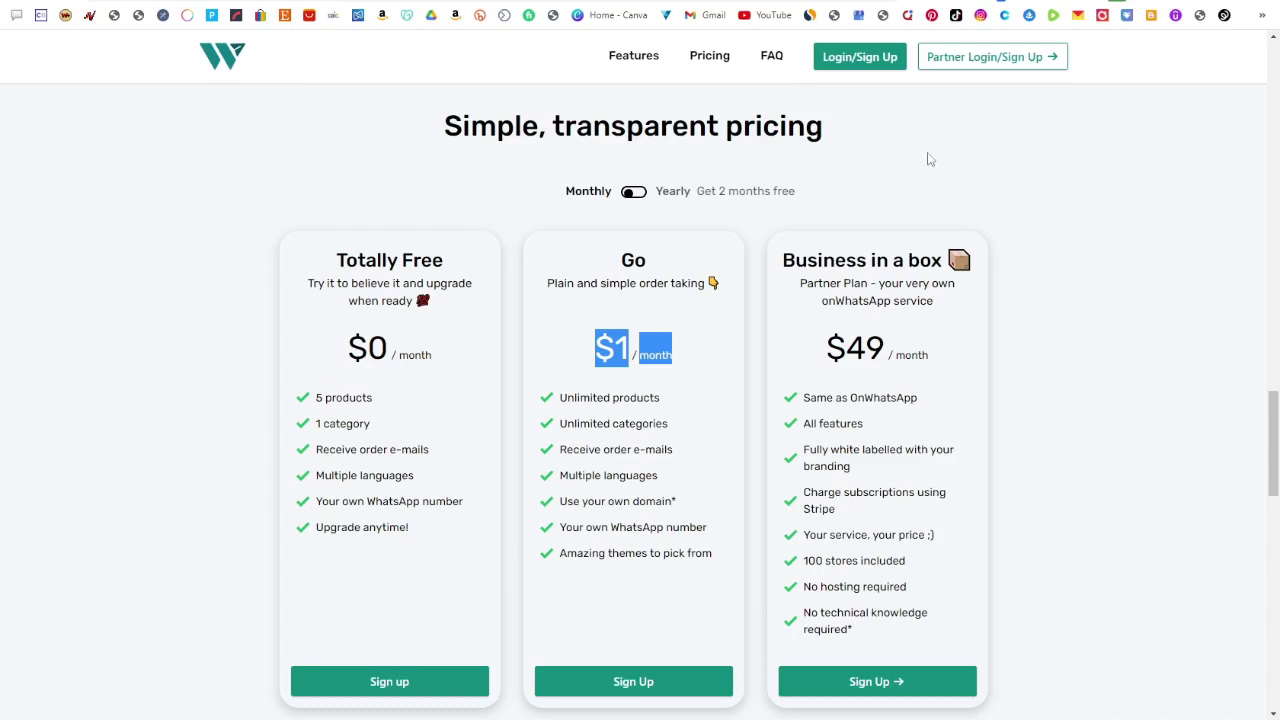
# Open the seller sign-up page and switch to the seller account's Business Settings form
pyautogui.click(859, 62)
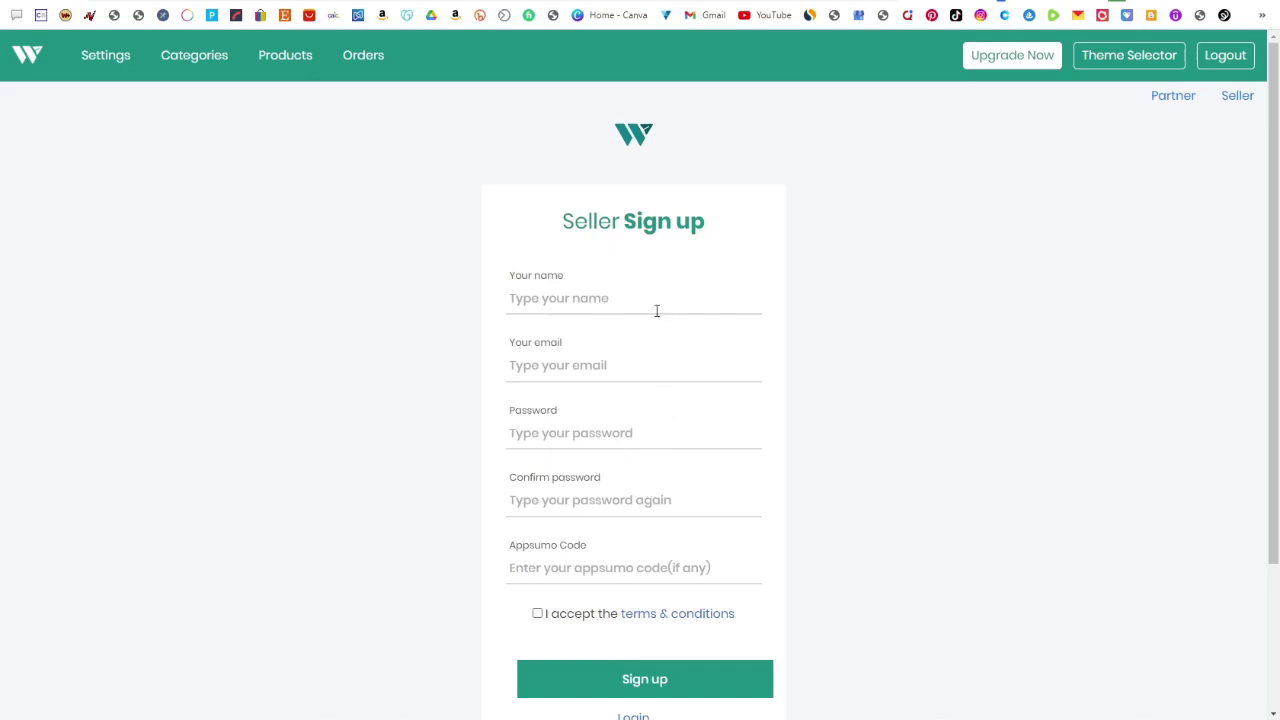
pyautogui.click(592, 3)
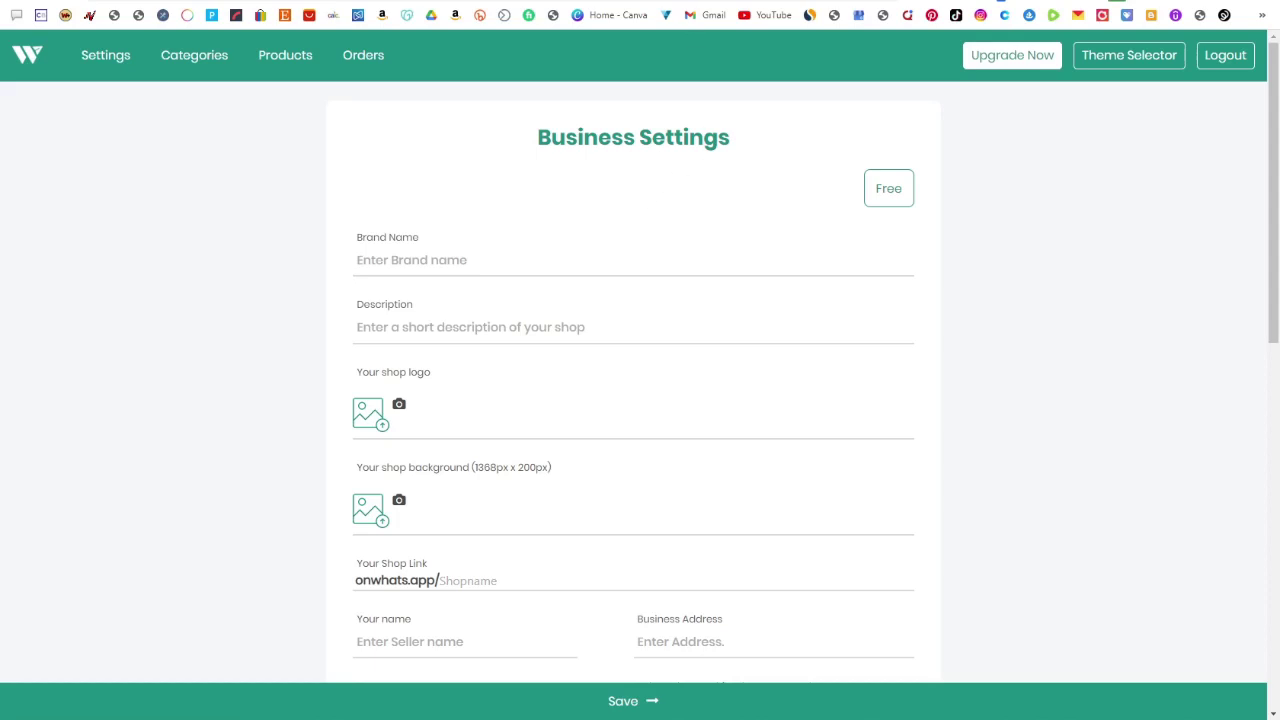
# Switch to Facebook and examine the Kids World Toys page's banner, About details and pinned ordering instructions
pyautogui.click(690, 2)
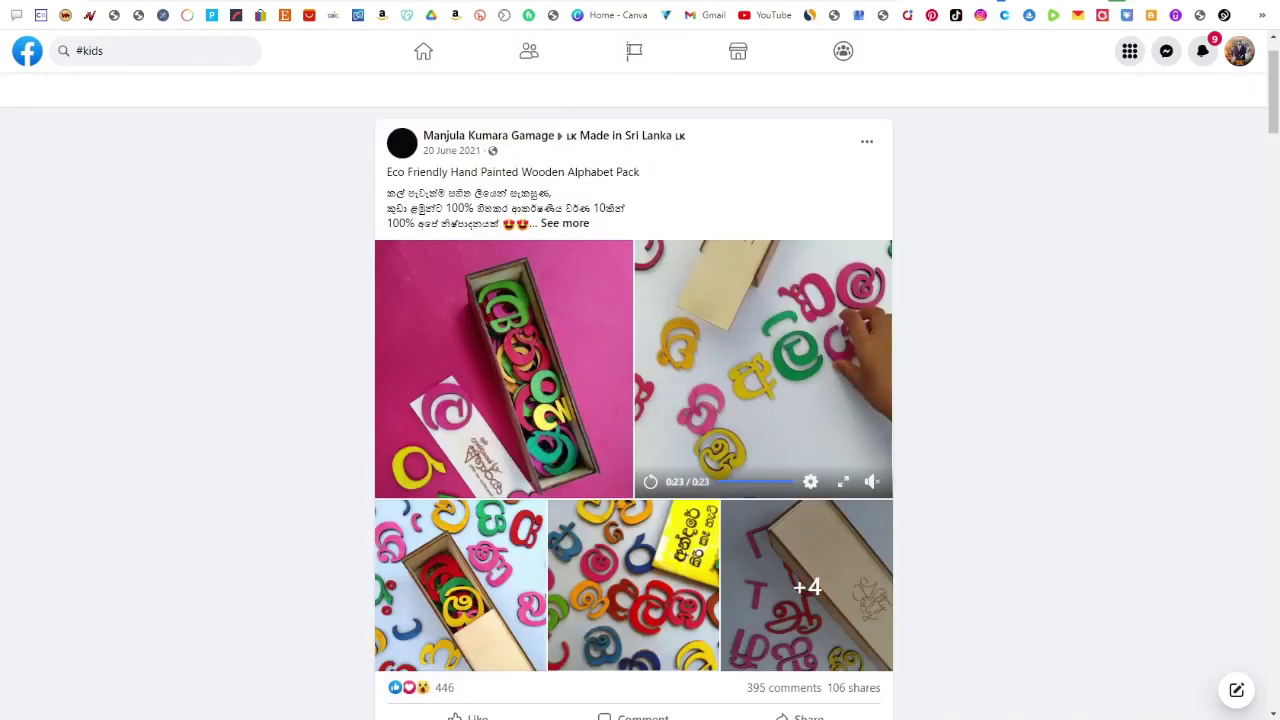
pyautogui.click(690, 5)
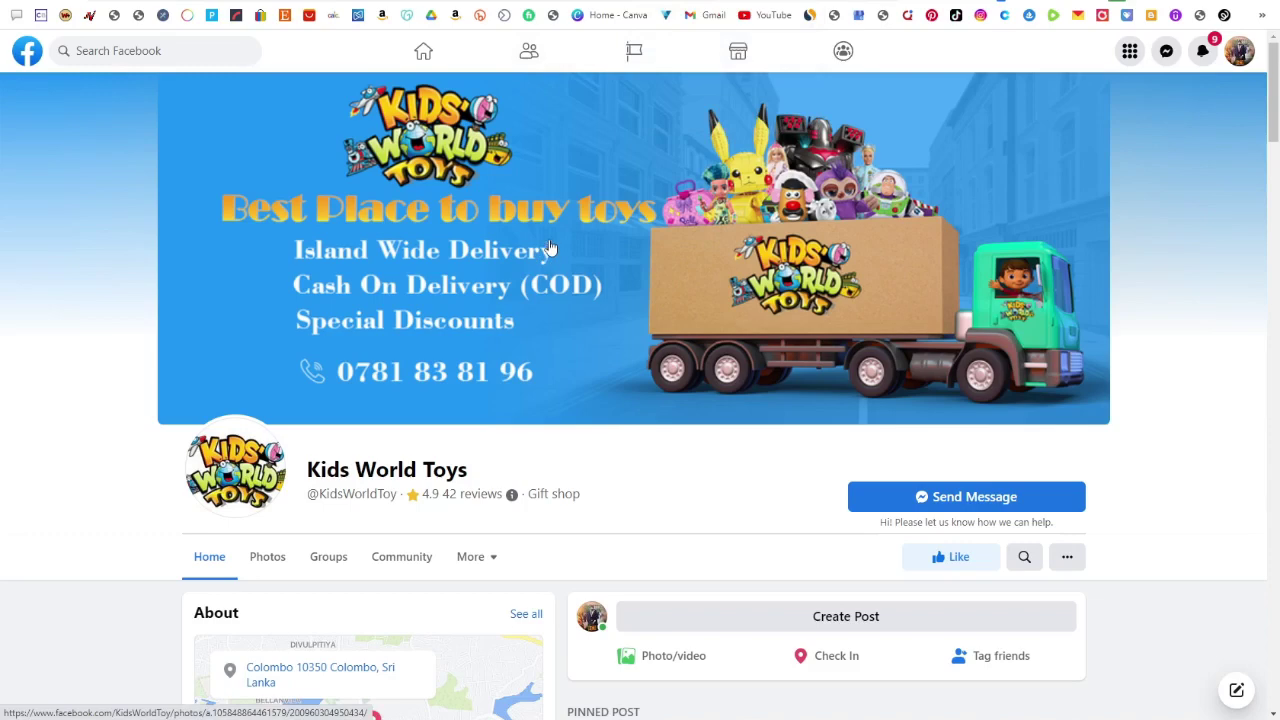
pyautogui.scroll(-2, 549, 247)
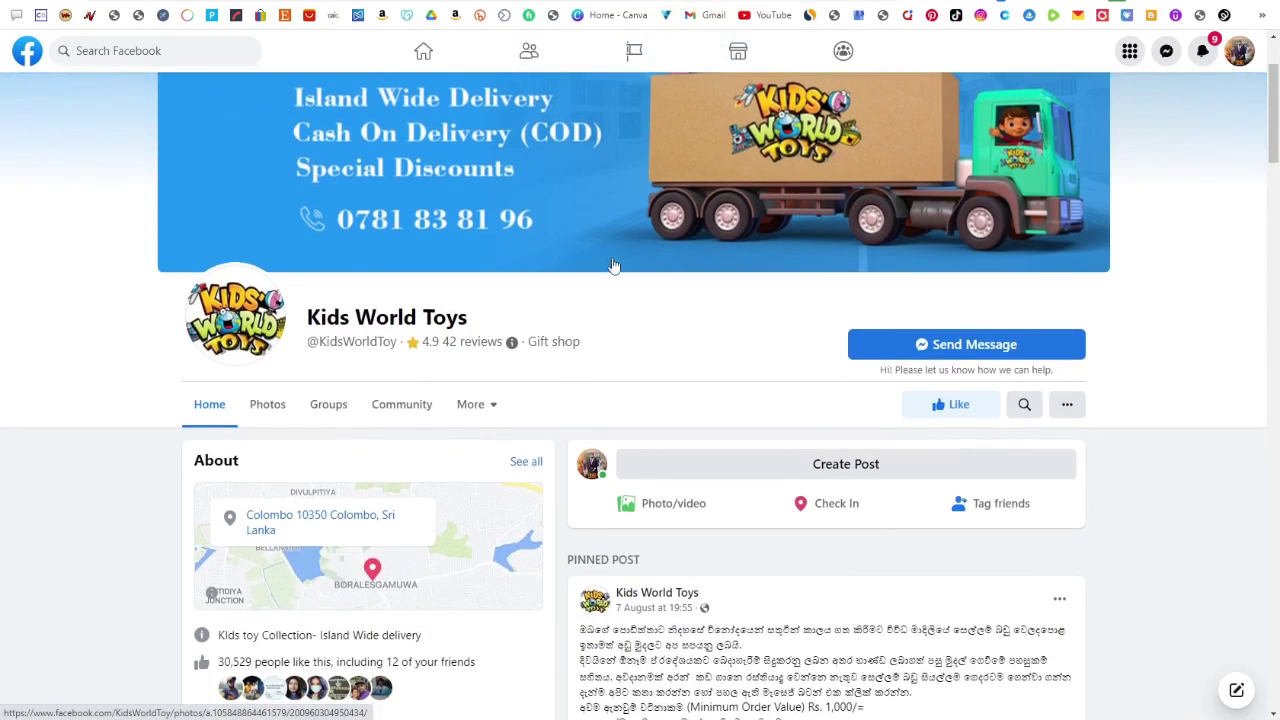
pyautogui.scroll(-2, 615, 265)
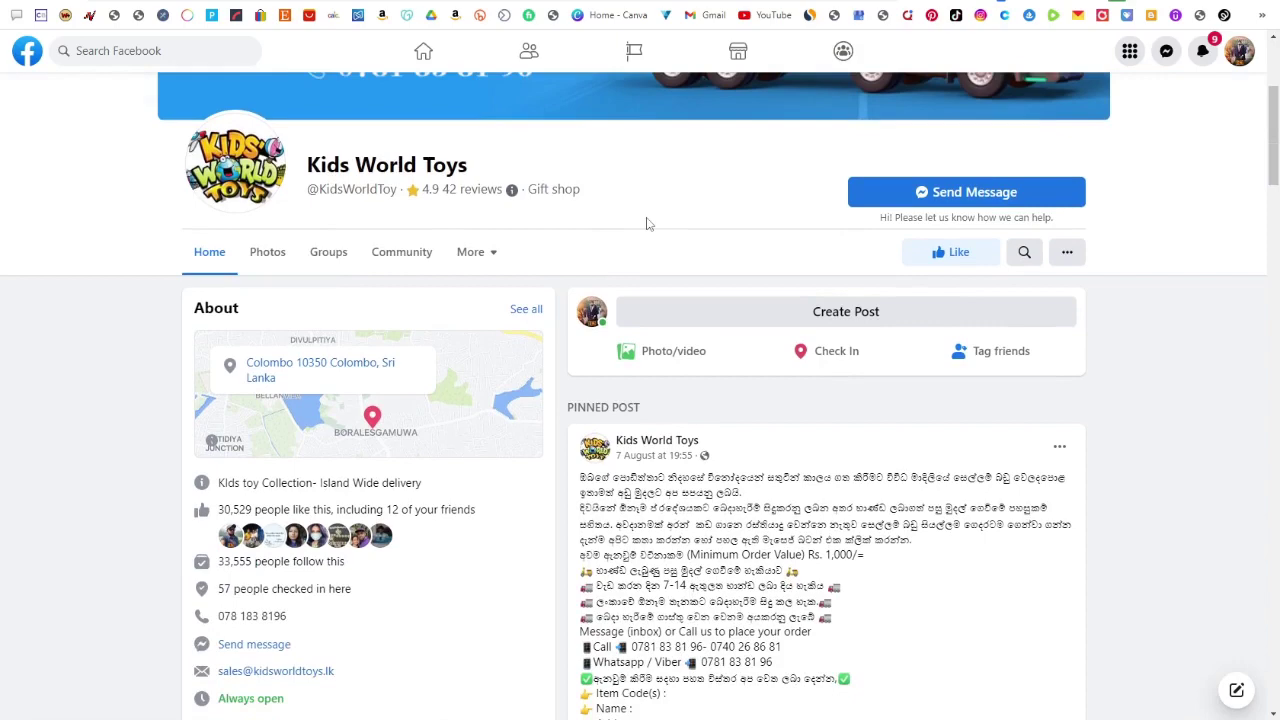
pyautogui.scroll(-2, 646, 222)
pyautogui.scroll(1, 634, 220)
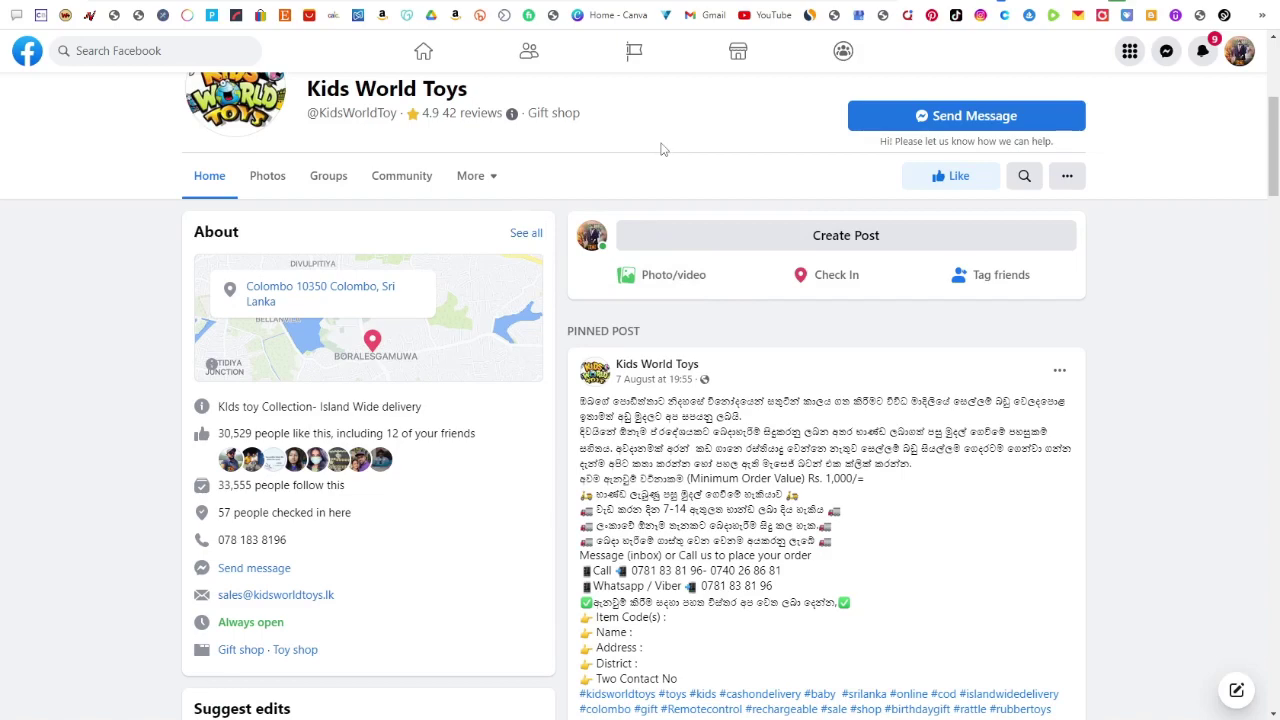
# Examine the Kids World Toys product posts and read the full description of the item code 379 plane
pyautogui.scroll(-5, 660, 148)
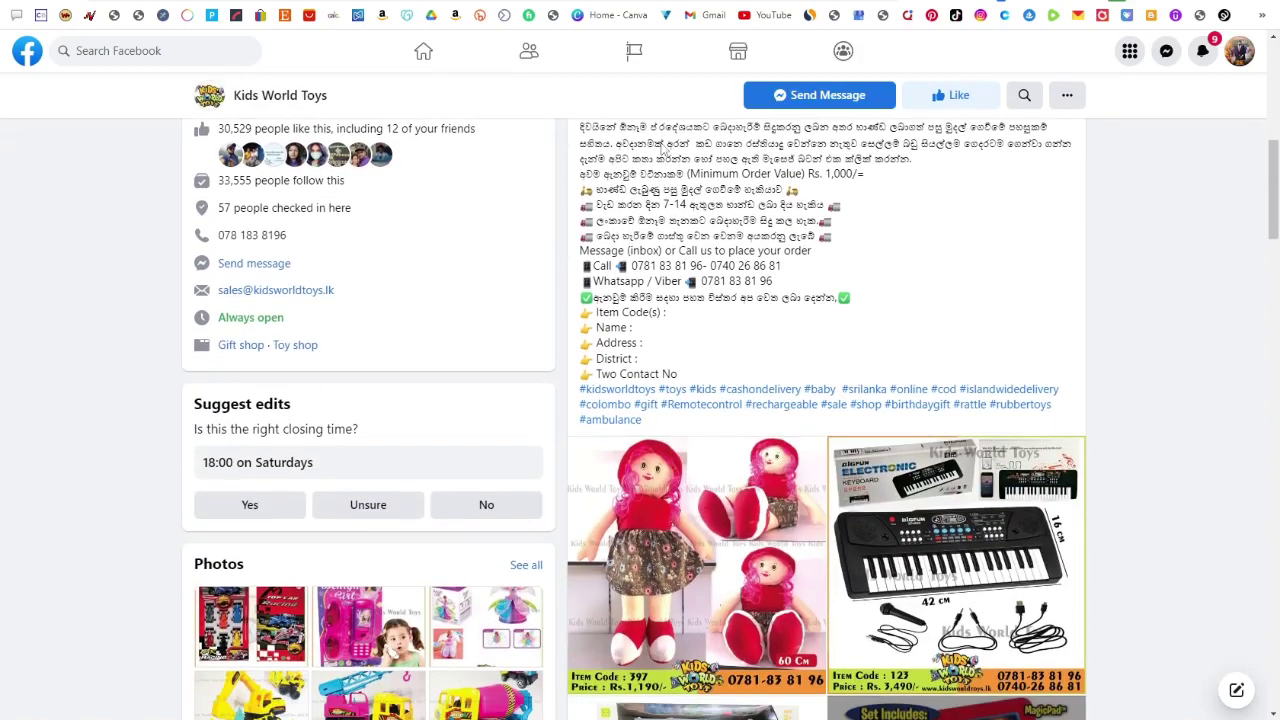
pyautogui.scroll(-6, 750, 348)
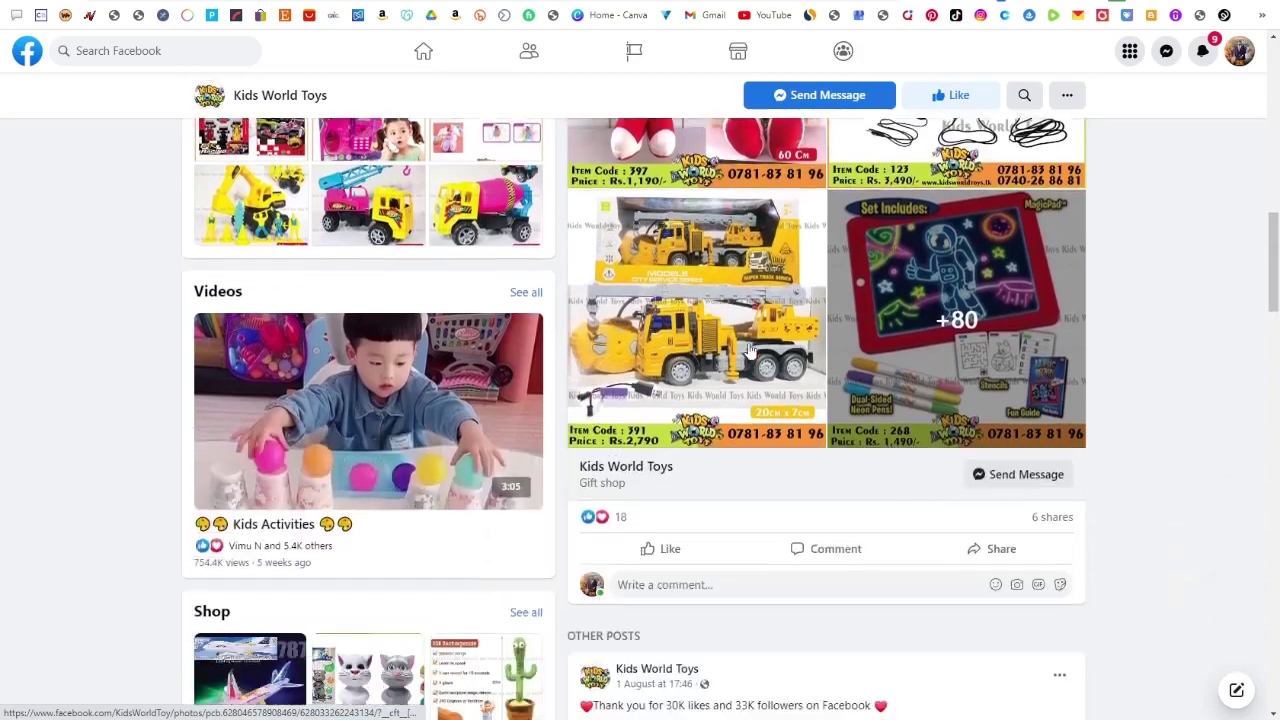
pyautogui.scroll(-6, 745, 345)
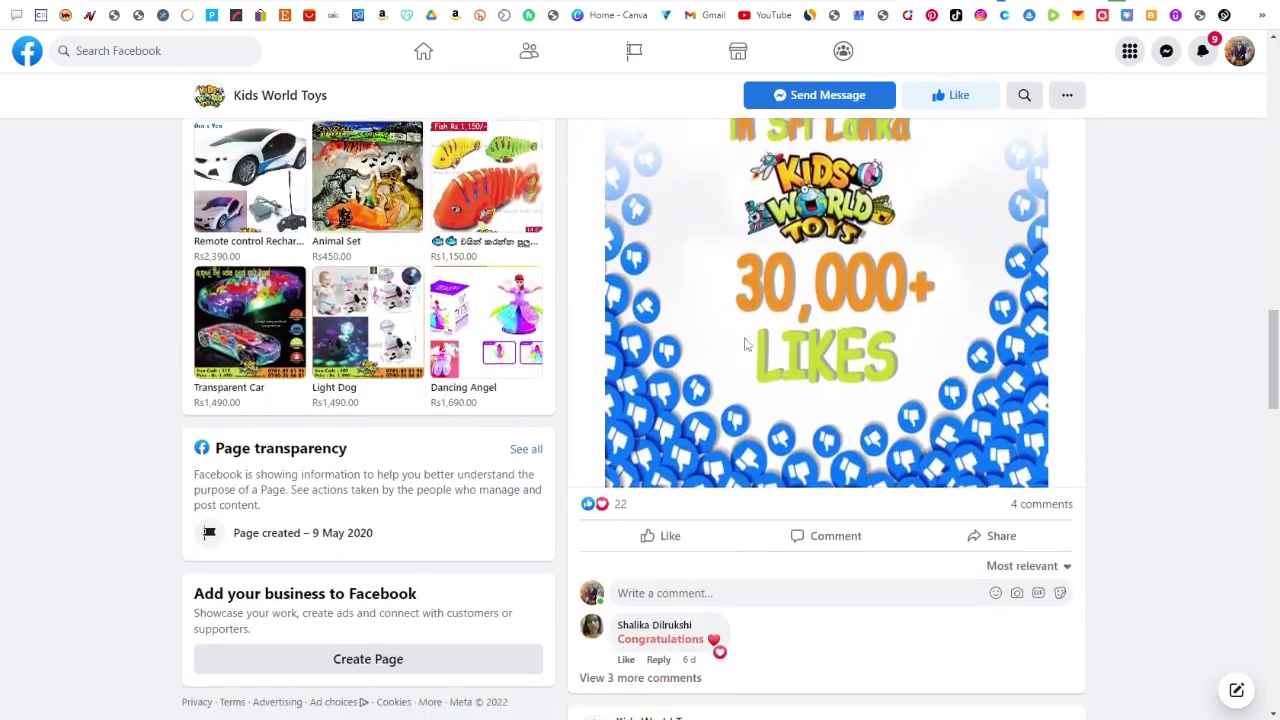
pyautogui.scroll(-1, 745, 345)
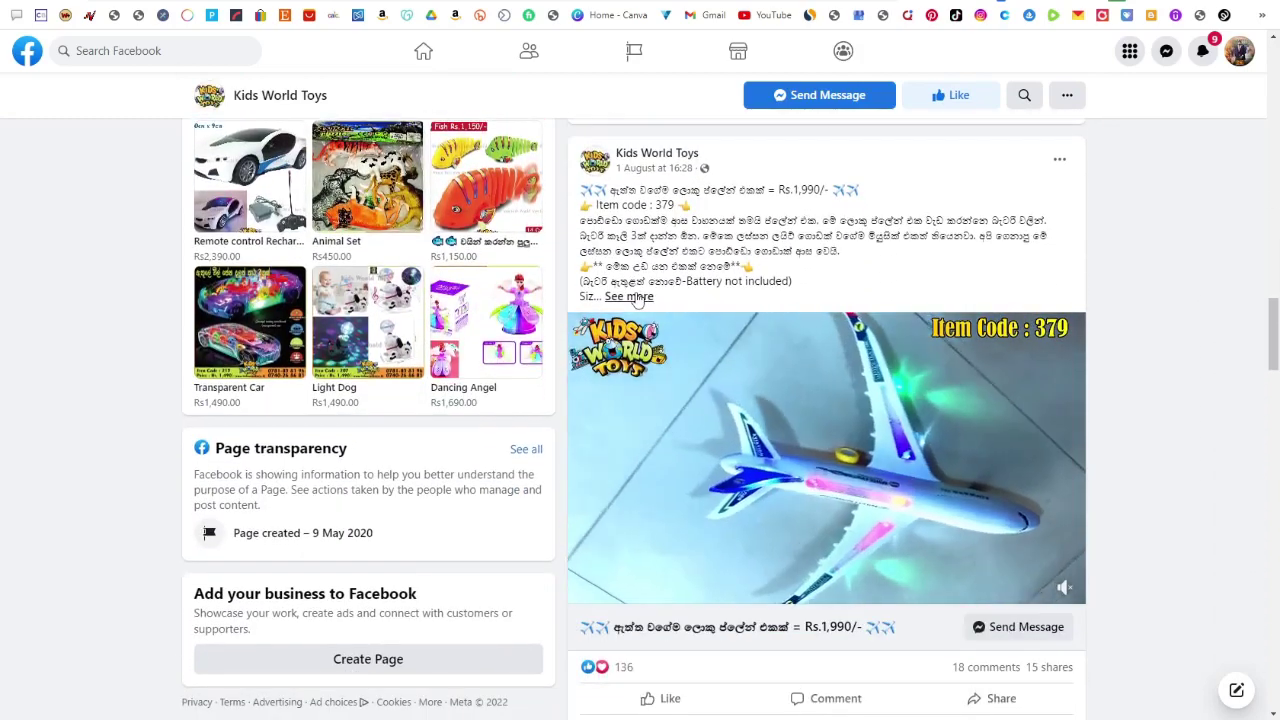
pyautogui.click(629, 296)
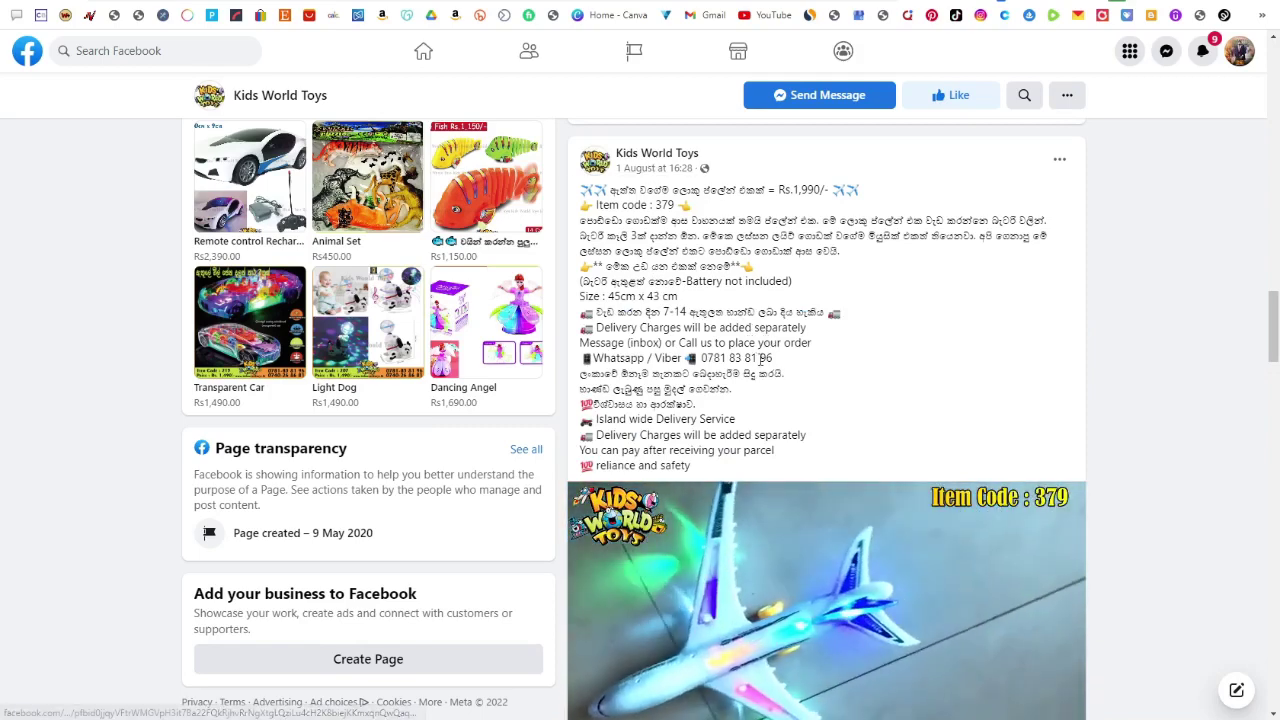
pyautogui.scroll(-4, 772, 343)
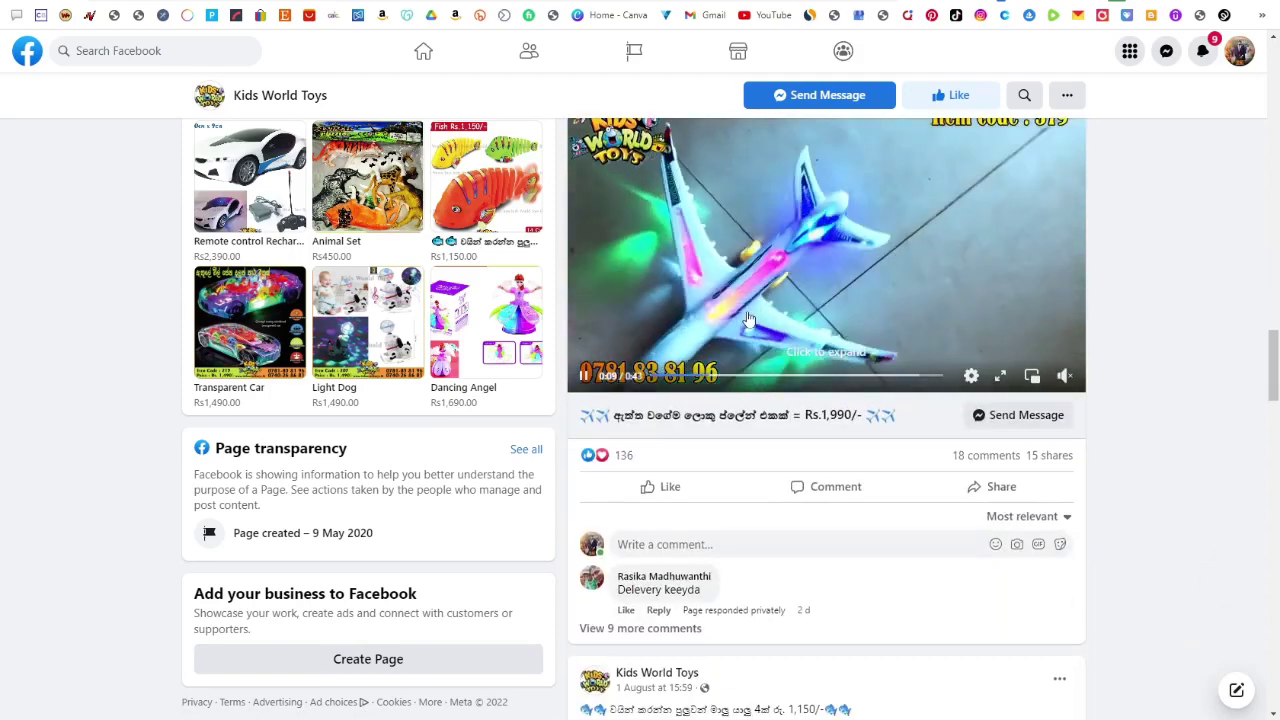
pyautogui.scroll(1, 745, 325)
pyautogui.scroll(1, 748, 316)
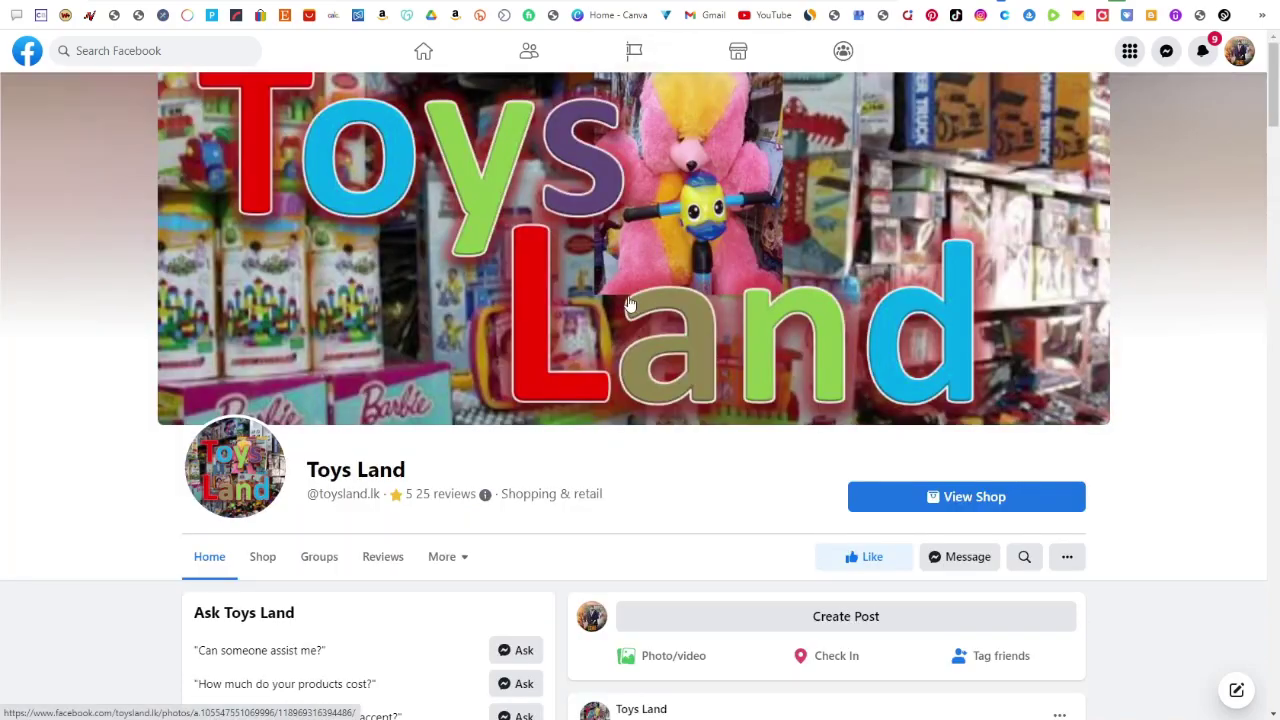
# Examine the Toys Land page's August toy post and contact details, and view the KidsMarket.lk page
pyautogui.scroll(-4, 628, 295)
pyautogui.scroll(-2, 628, 295)
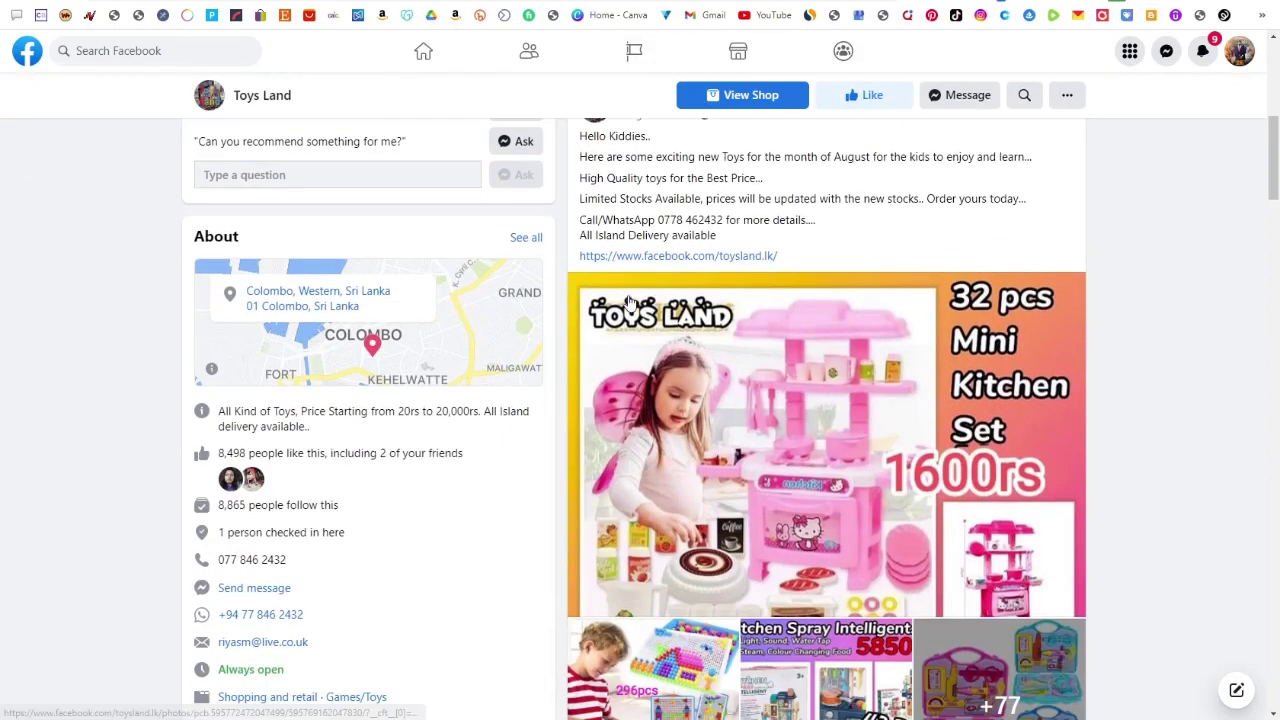
pyautogui.scroll(-1, 628, 300)
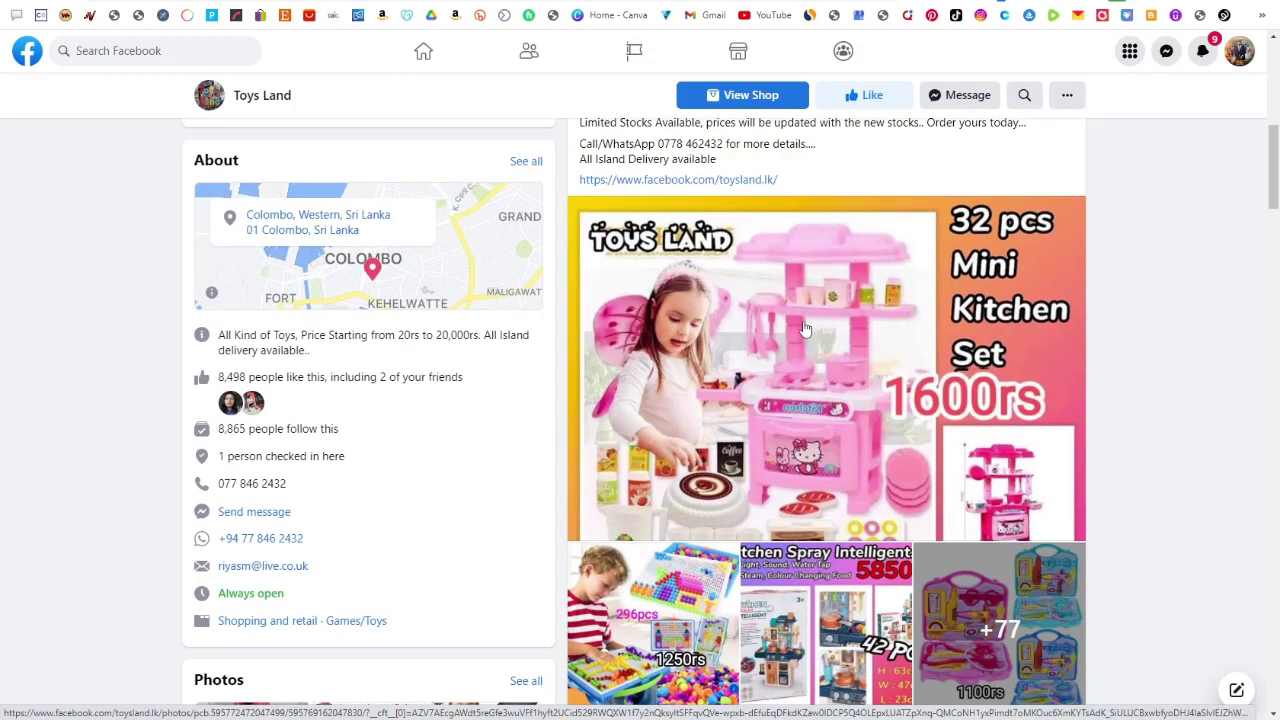
pyautogui.scroll(2, 805, 328)
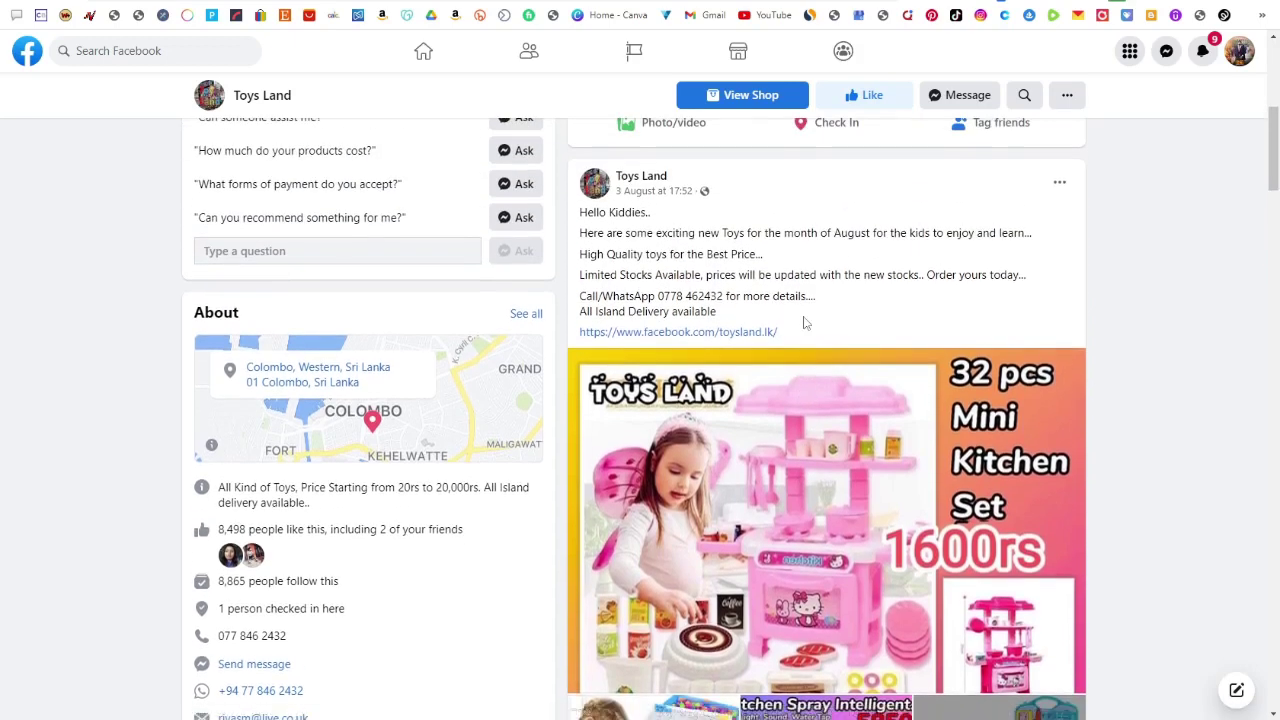
pyautogui.hotkey('alt', 'Left')
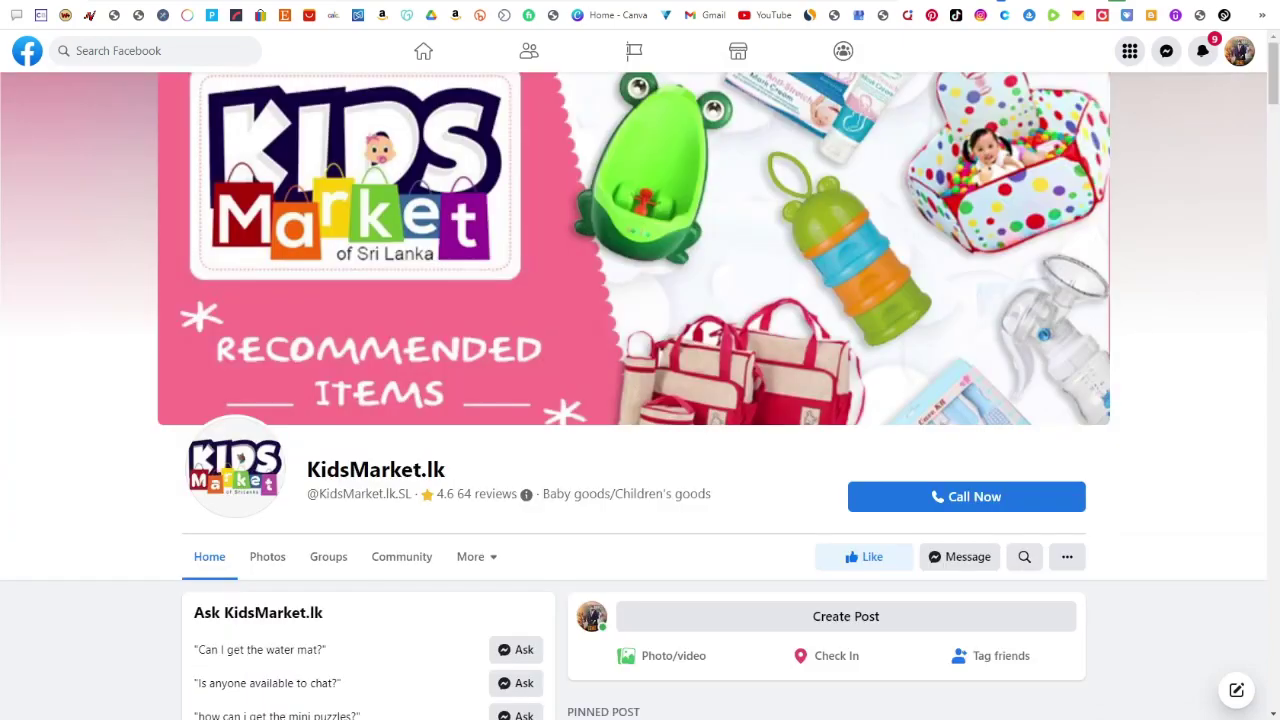
pyautogui.hotkey('alt', 'Left')
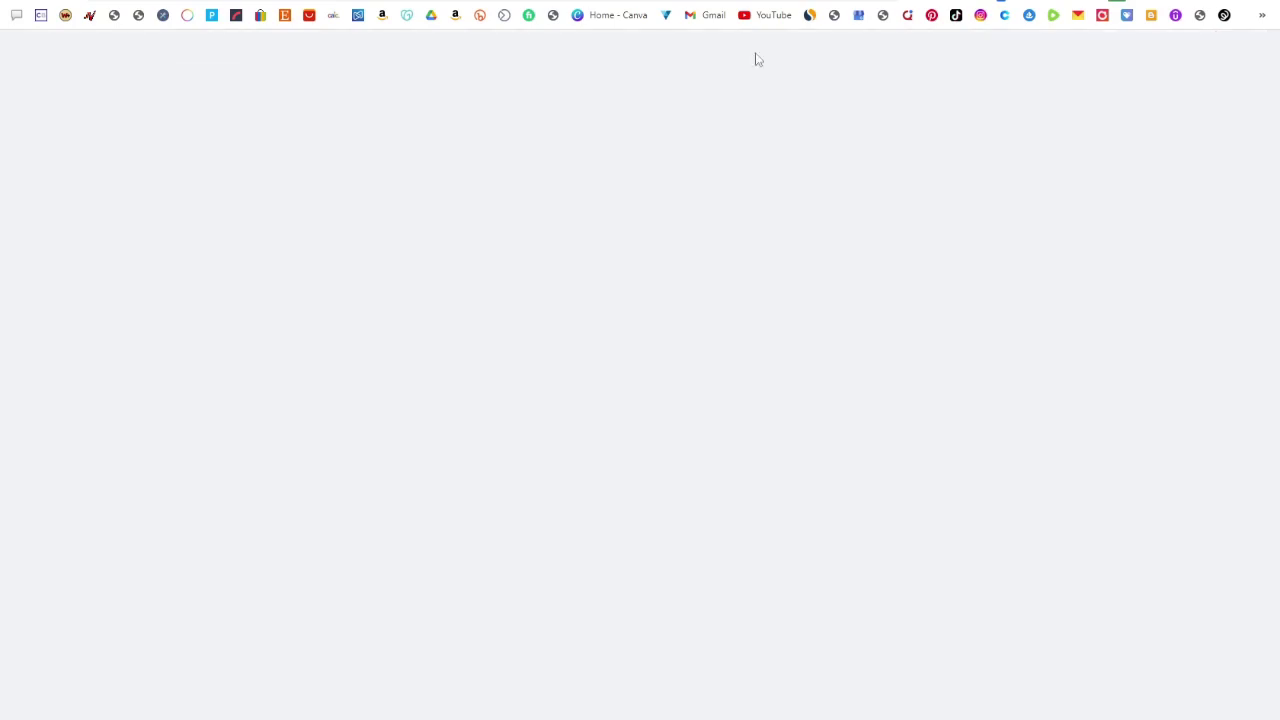
# In Business Settings, set the brand name to SL Online Bro and the description to Best Online Kids Book Collection
pyautogui.scroll(3, 759, 318)
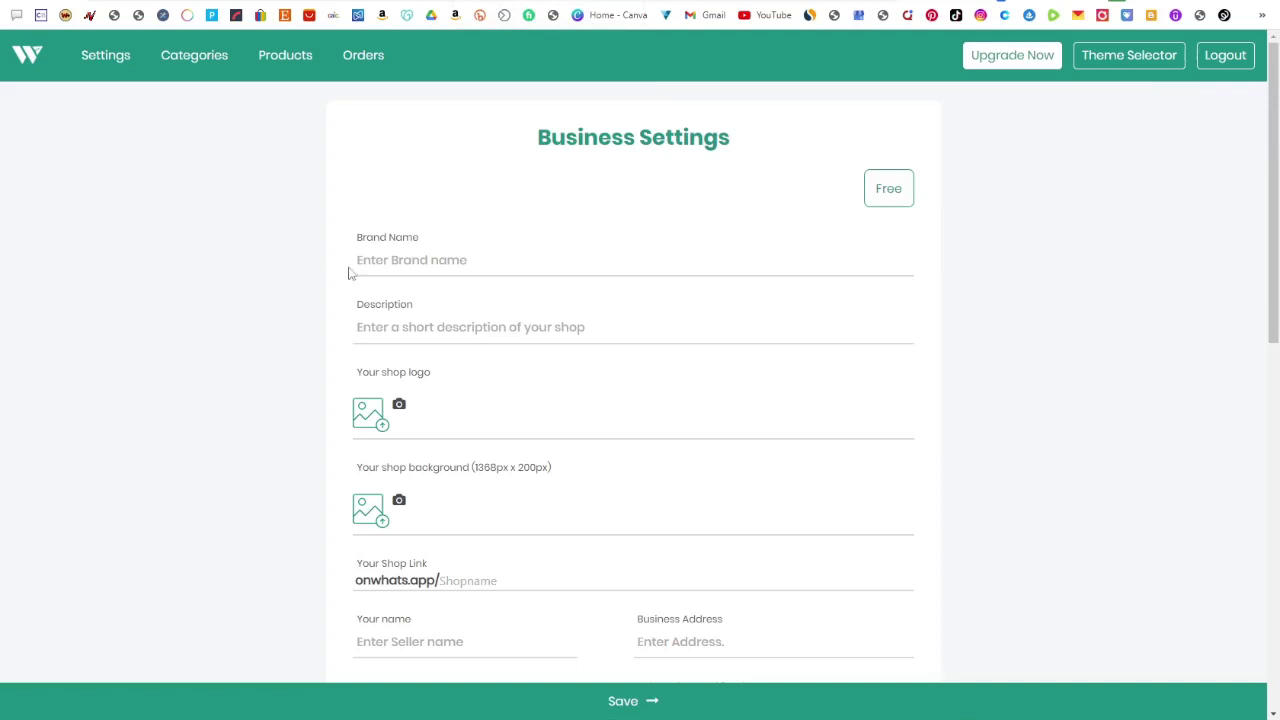
pyautogui.click(402, 259)
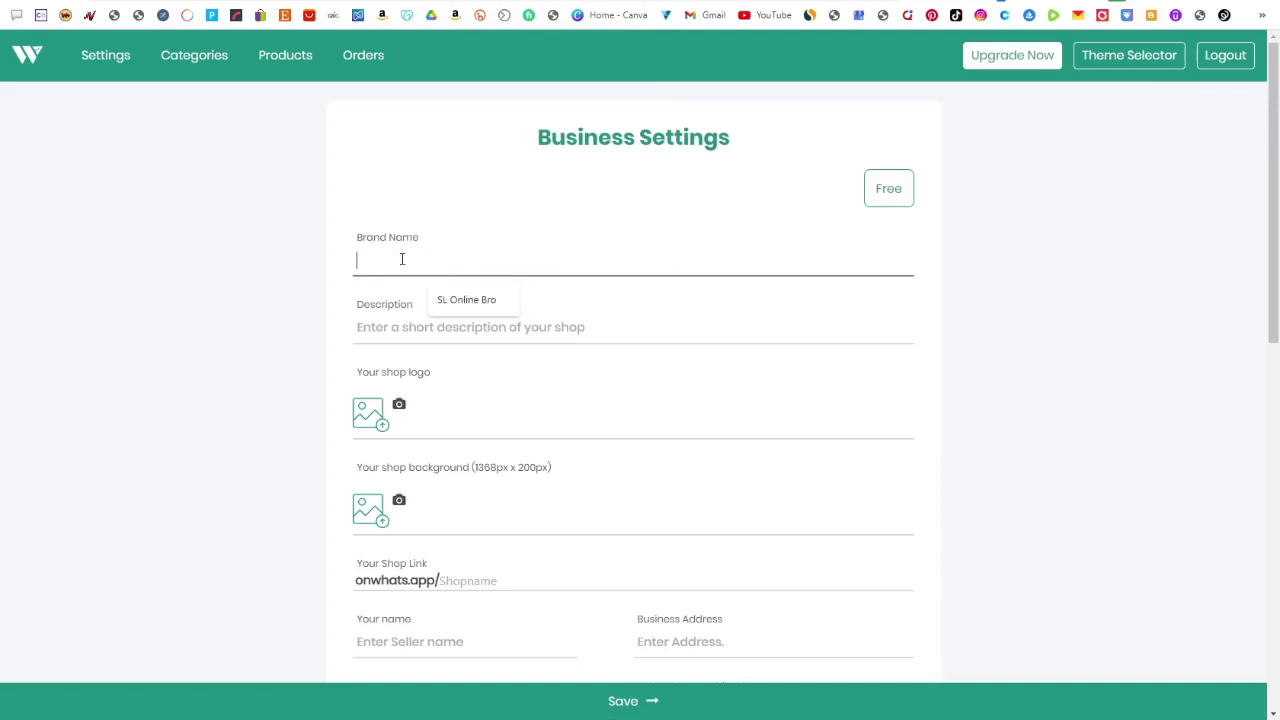
pyautogui.click(445, 300)
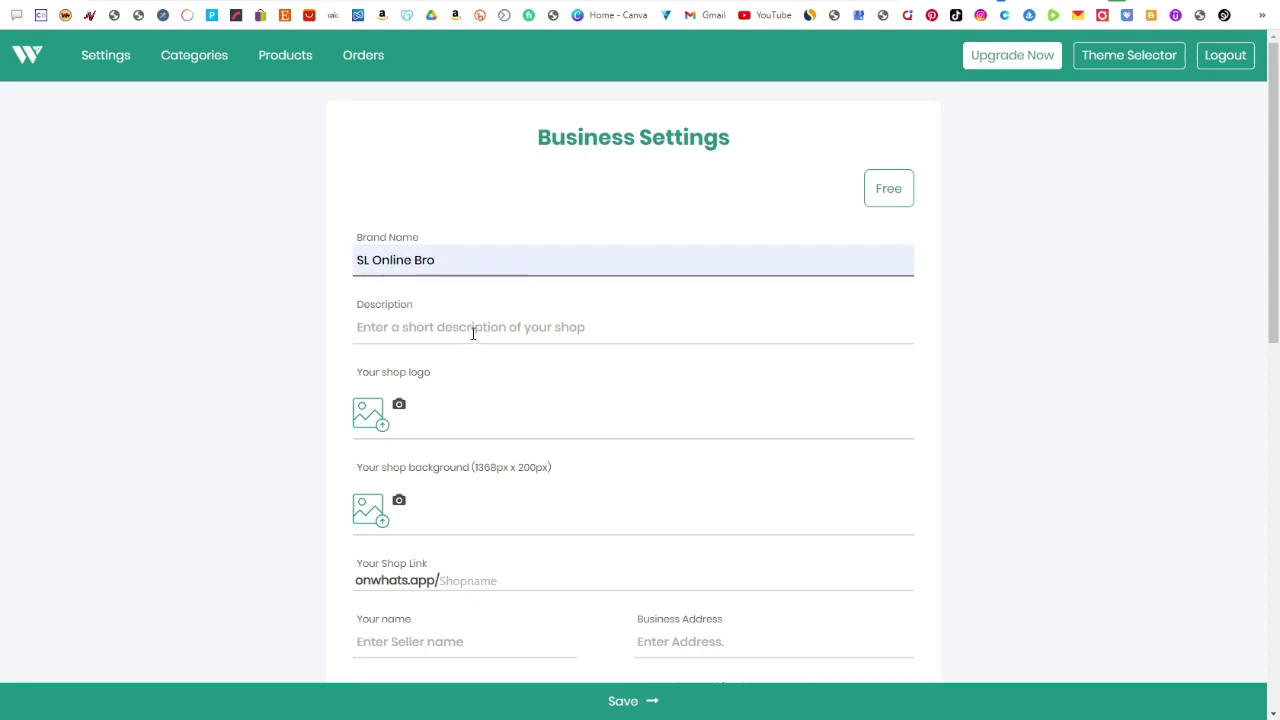
pyautogui.click(474, 330)
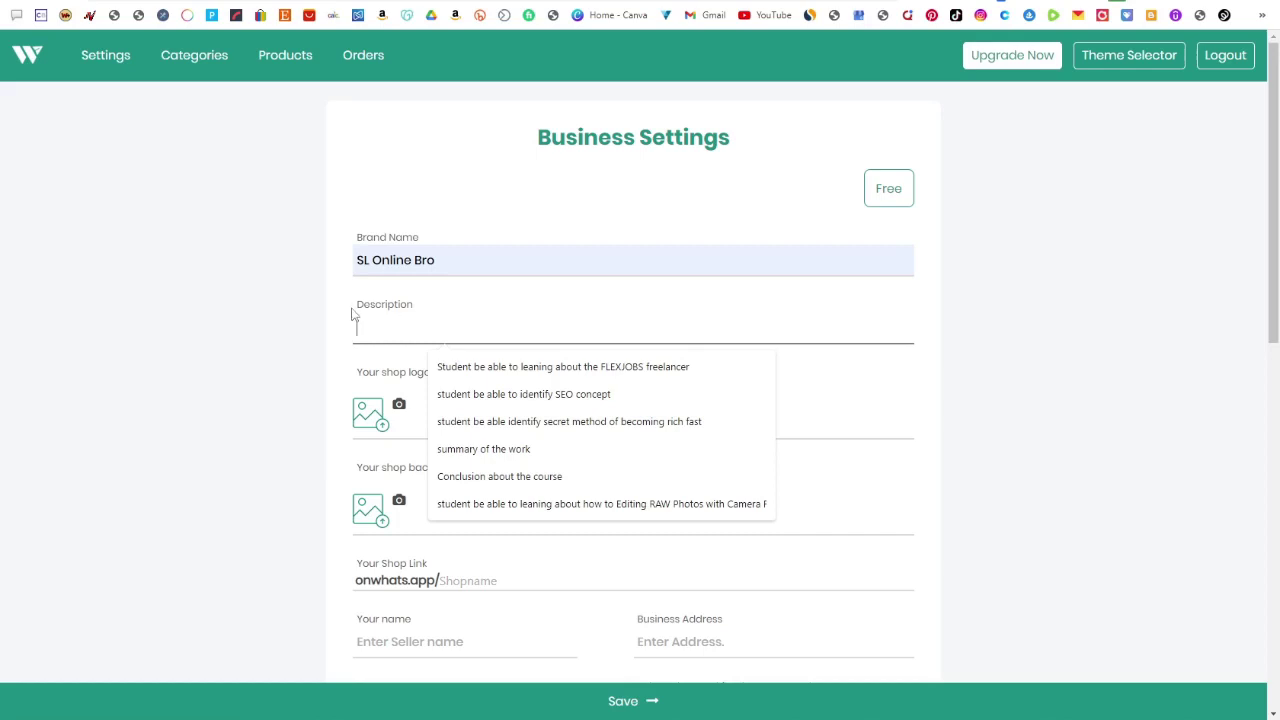
pyautogui.write('Best Online Kids Book Collection')
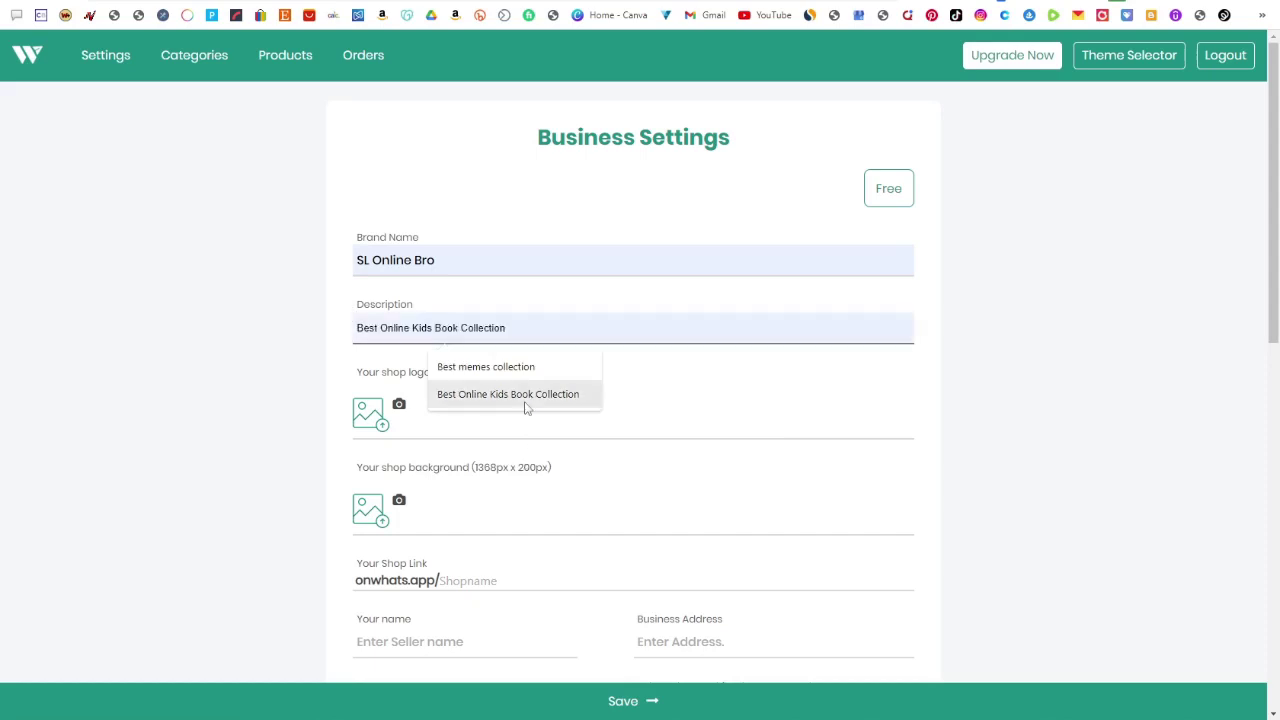
pyautogui.click(527, 406)
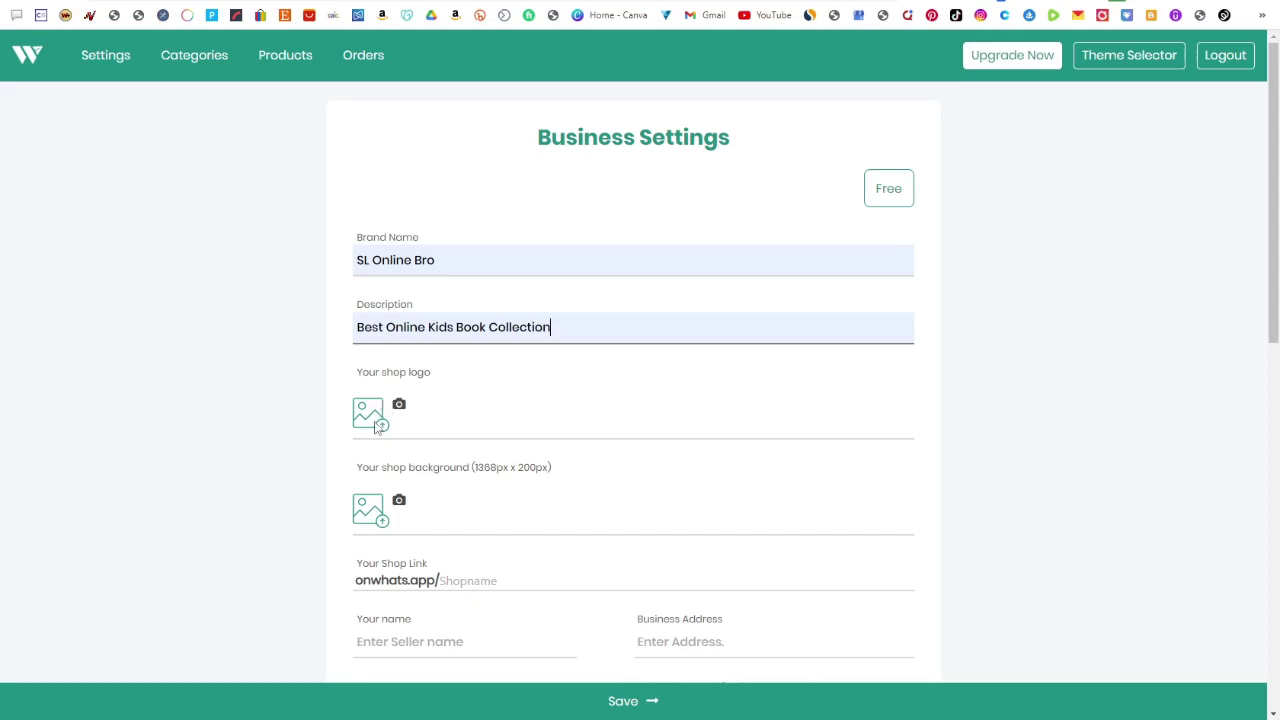
# Check the required pixel size of the shop background against the SL Online Bro banner design in Canva
pyautogui.scroll(-1, 377, 426)
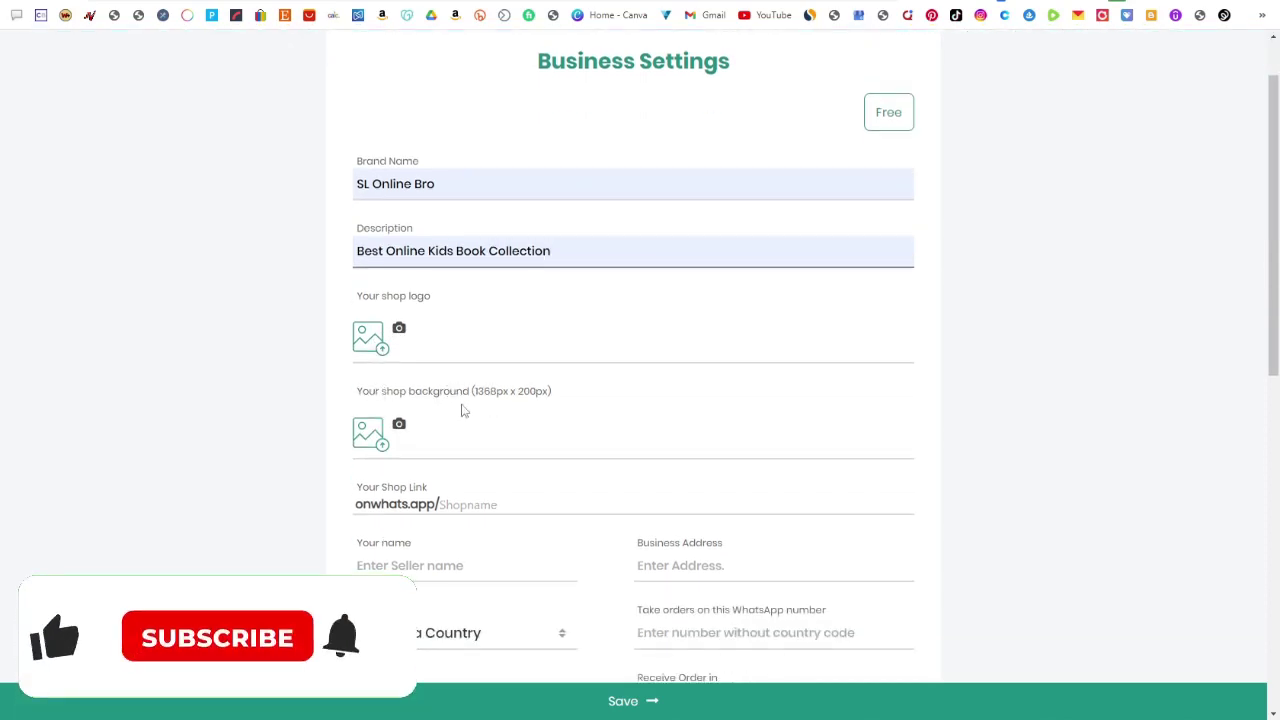
pyautogui.moveTo(474, 391)
pyautogui.mouseDown()
pyautogui.moveTo(548, 391)
pyautogui.moveTo(477, 387)
pyautogui.mouseUp()
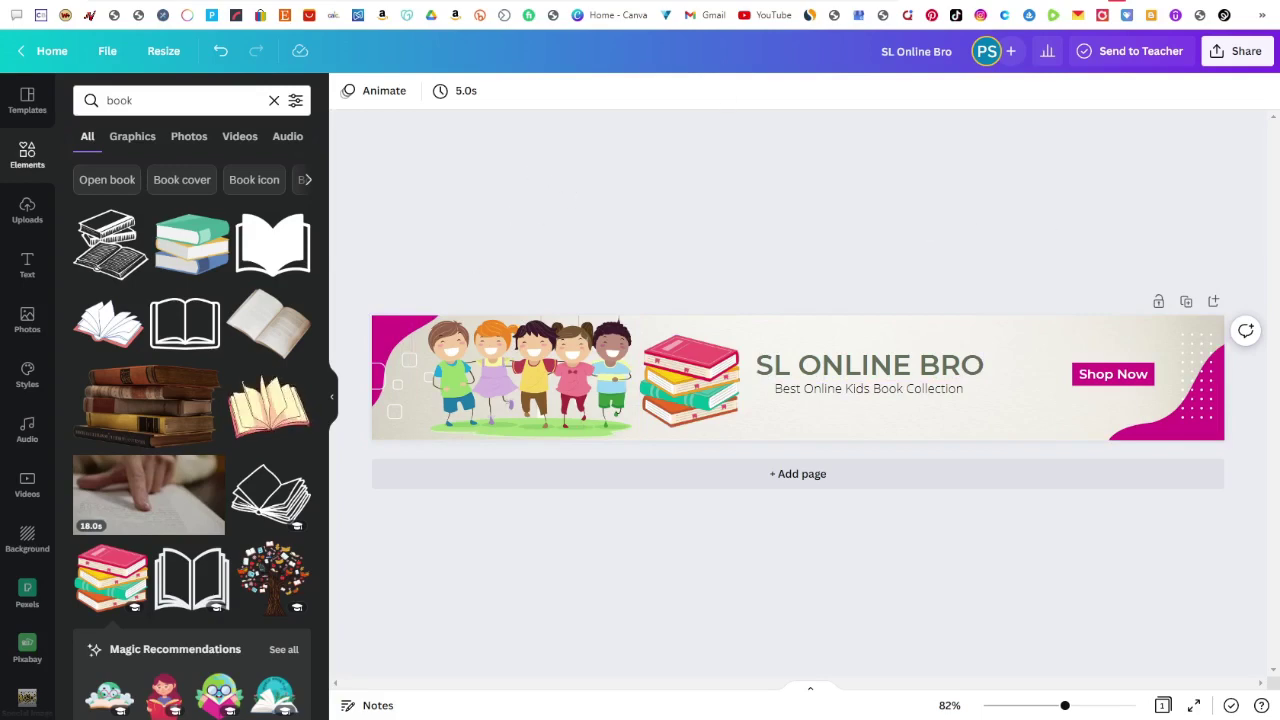
pyautogui.hotkey('ctrl', 'Tab')
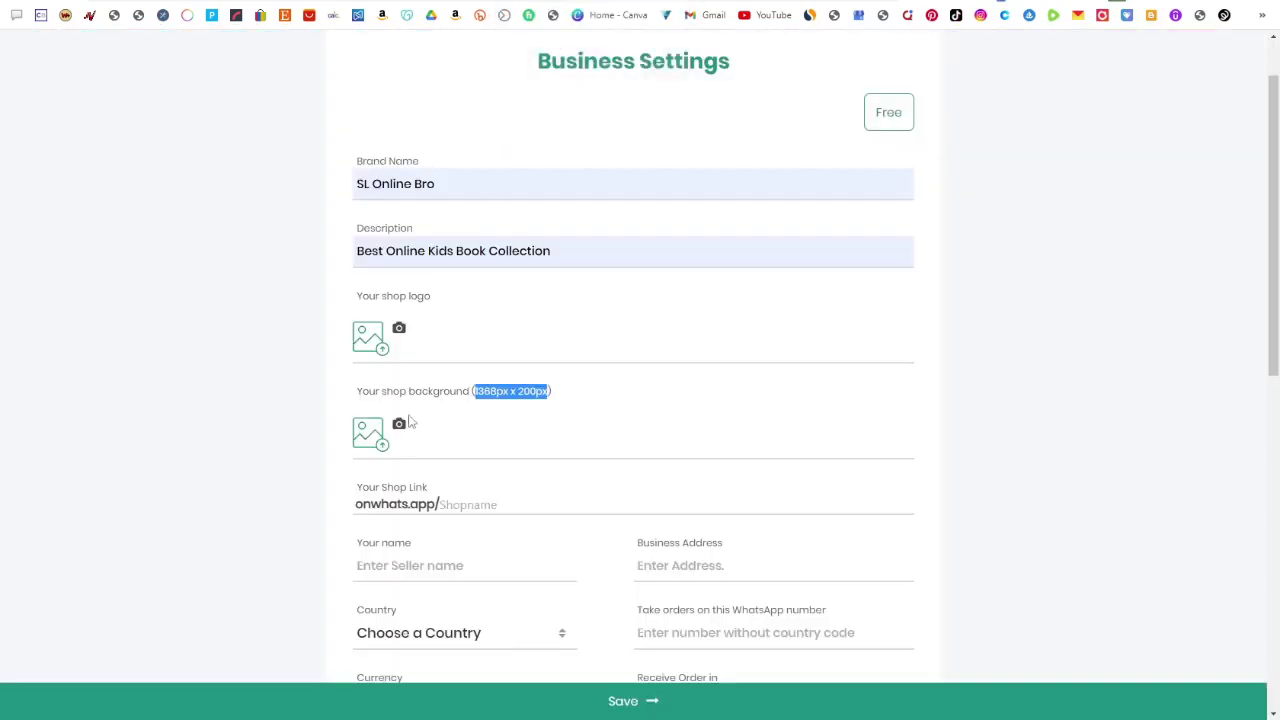
# Set the shop link to onwhats.app/slonlinebro
pyautogui.scroll(-1, 400, 423)
pyautogui.scroll(-3, 400, 423)
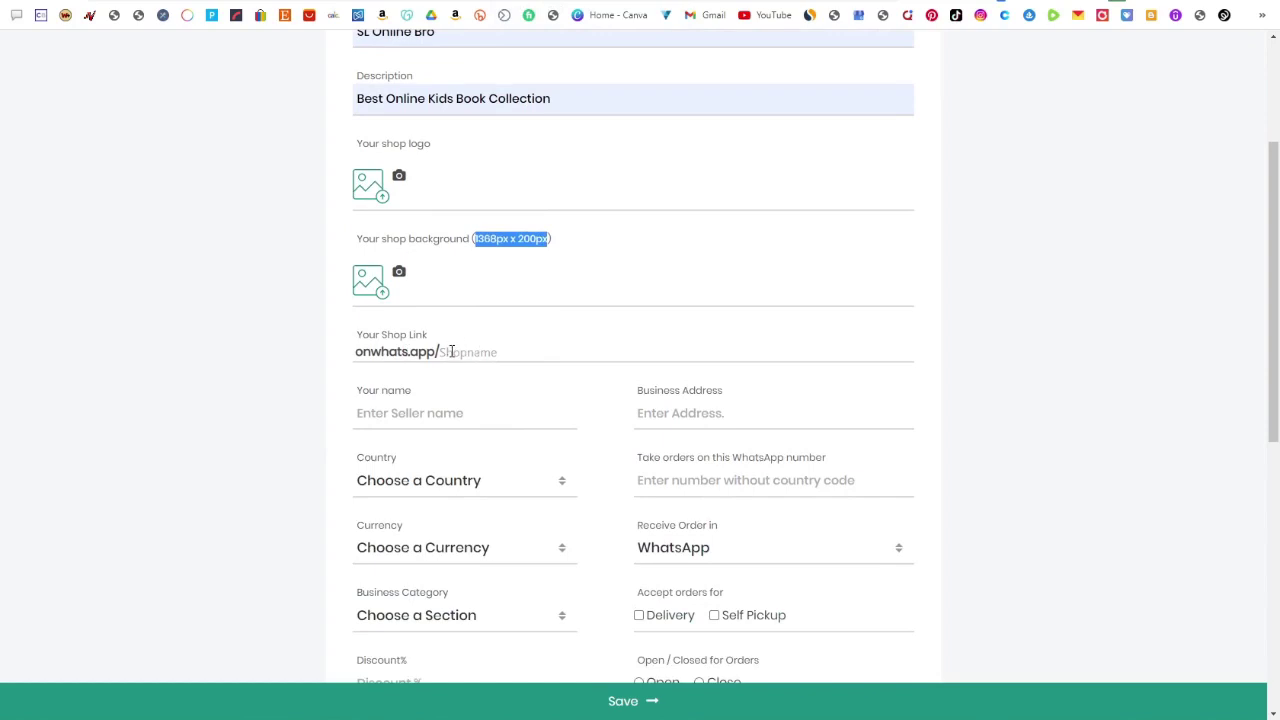
pyautogui.click(451, 351)
pyautogui.press('Down')
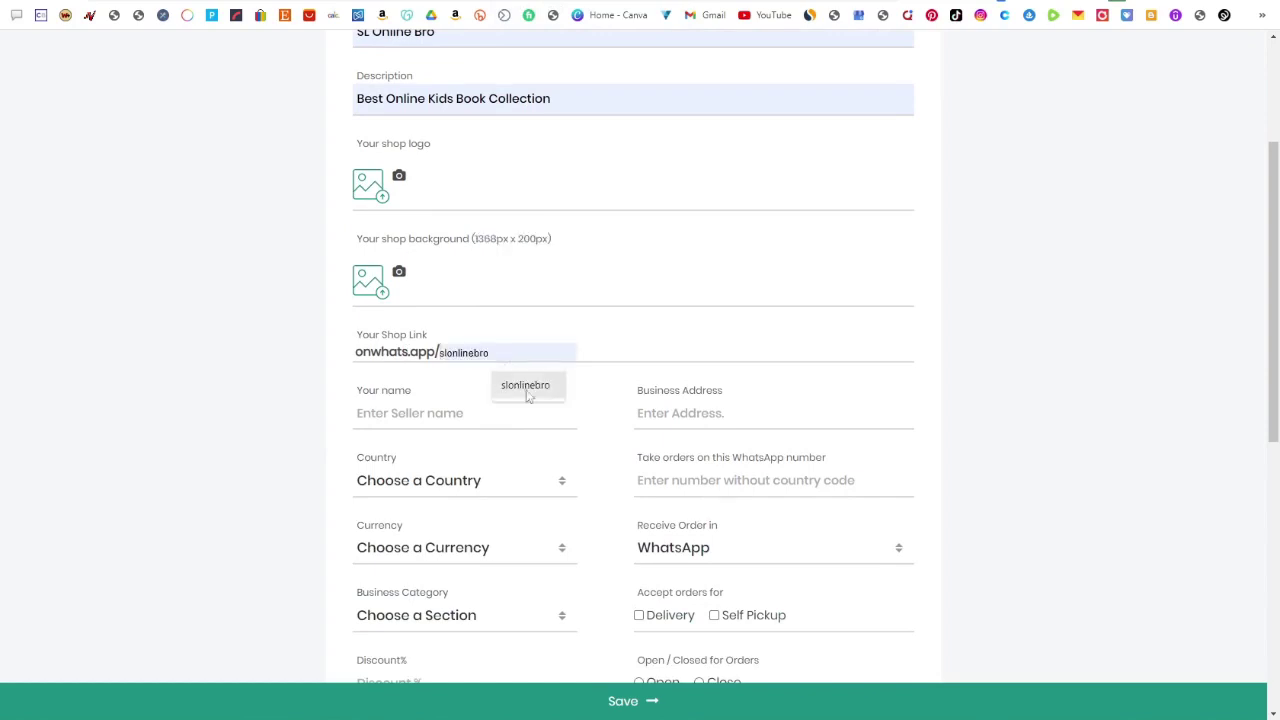
pyautogui.press('Return')
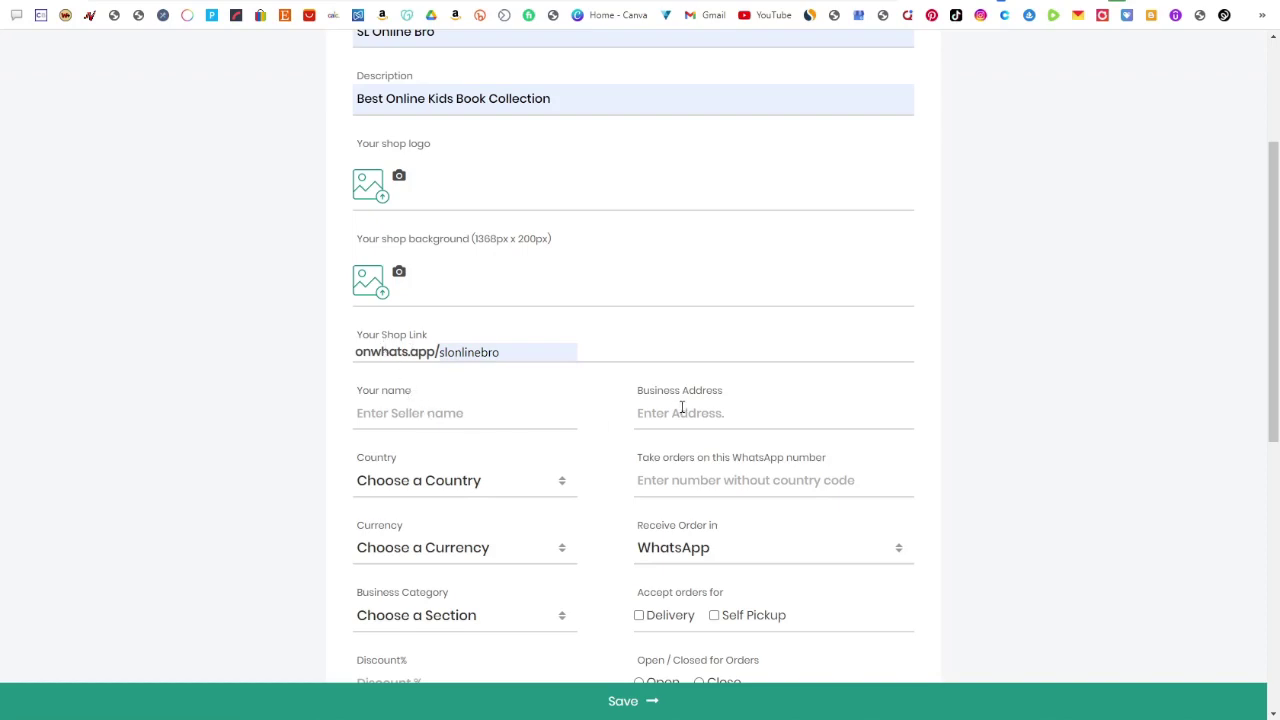
# Set the shop's country to Sri Lanka(94)
pyautogui.scroll(-2, 681, 408)
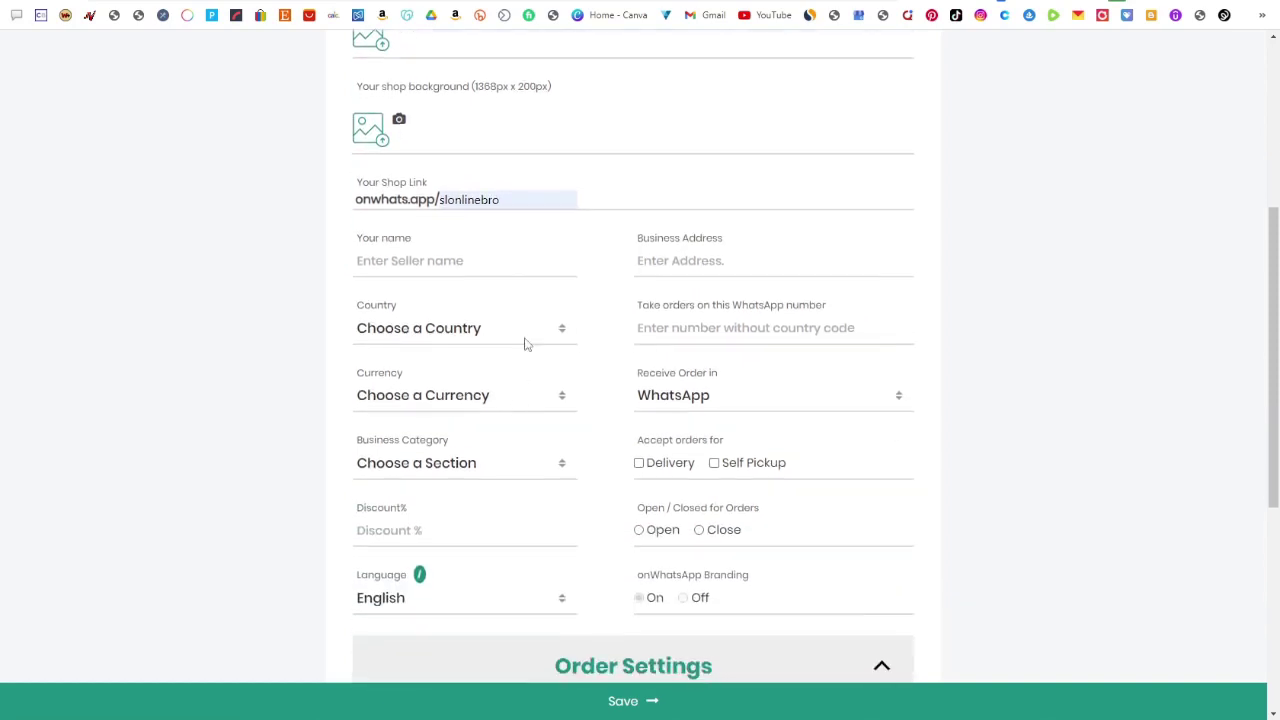
pyautogui.click(520, 333)
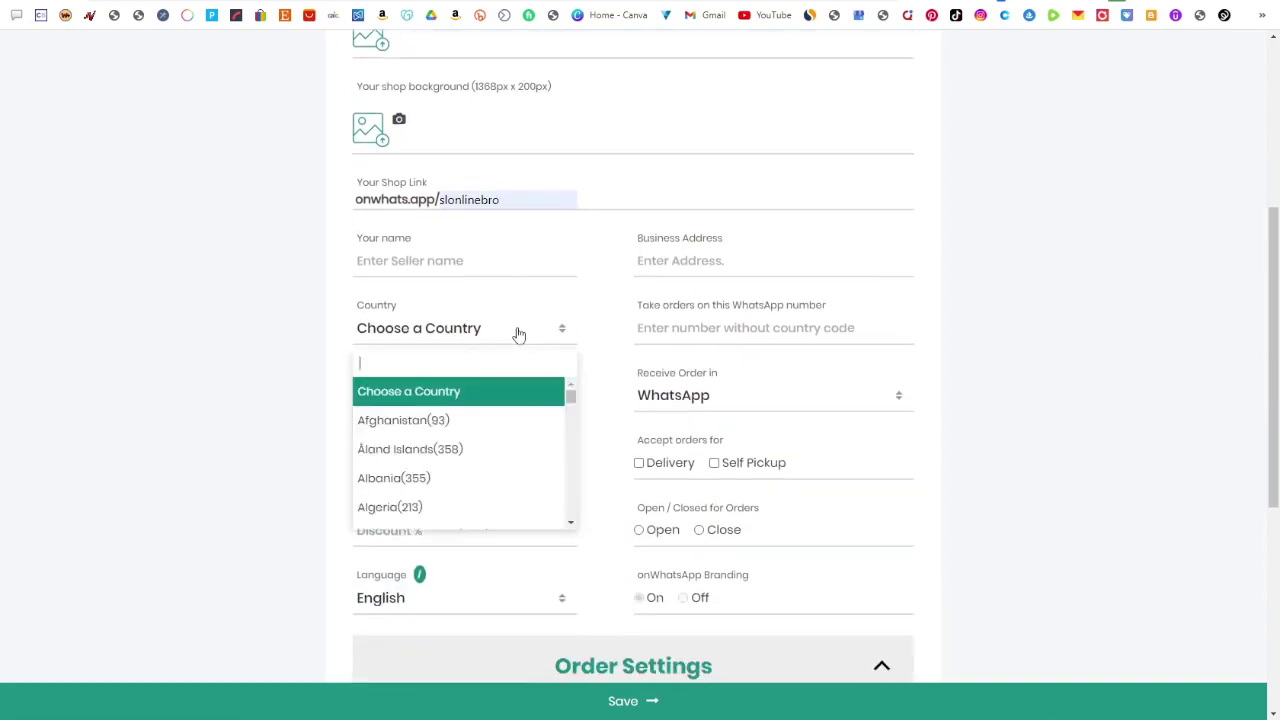
pyautogui.write('sr')
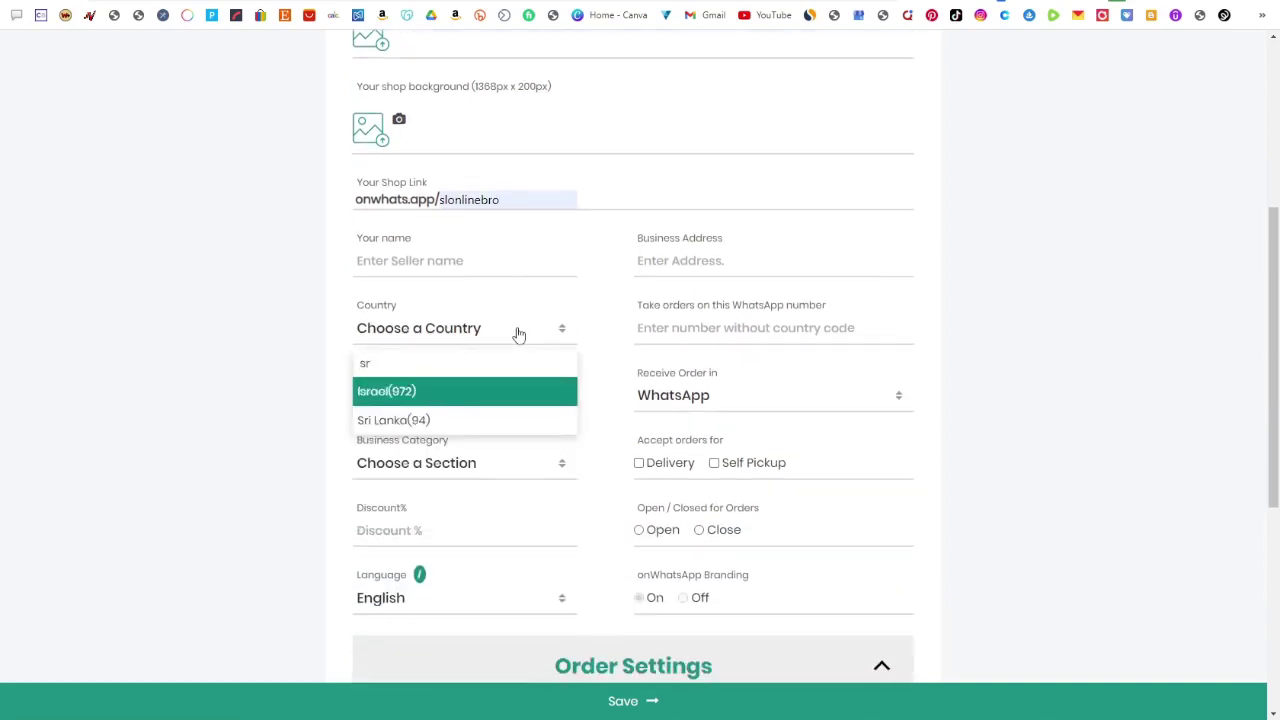
pyautogui.click(457, 418)
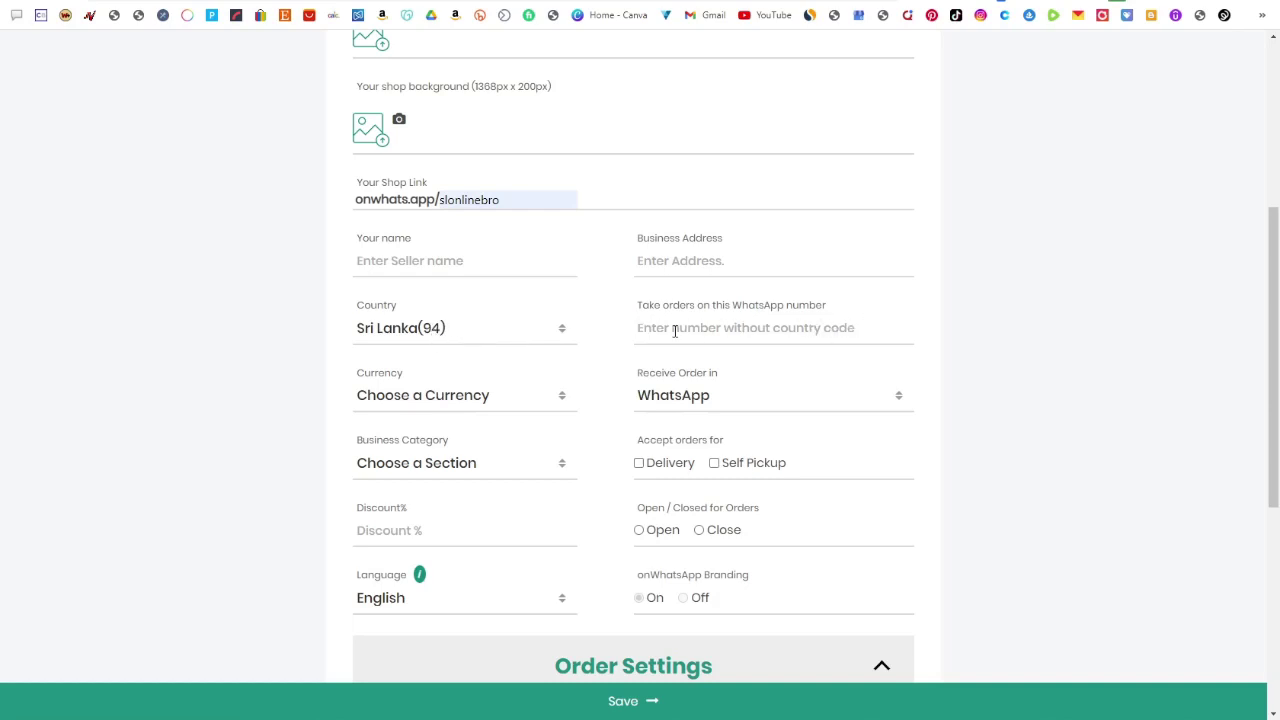
# Set the shop's currency to Sri Lankan Rupee
pyautogui.scroll(-2, 563, 331)
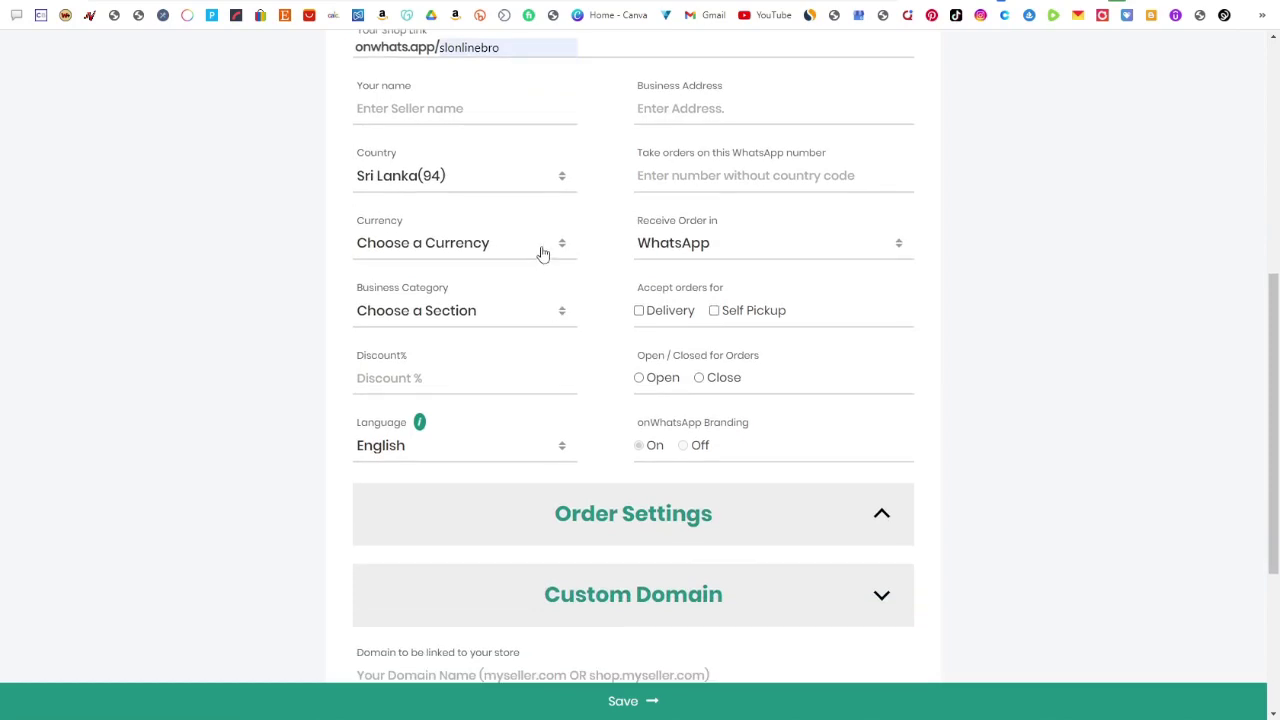
pyautogui.click(543, 251)
pyautogui.write('dr')
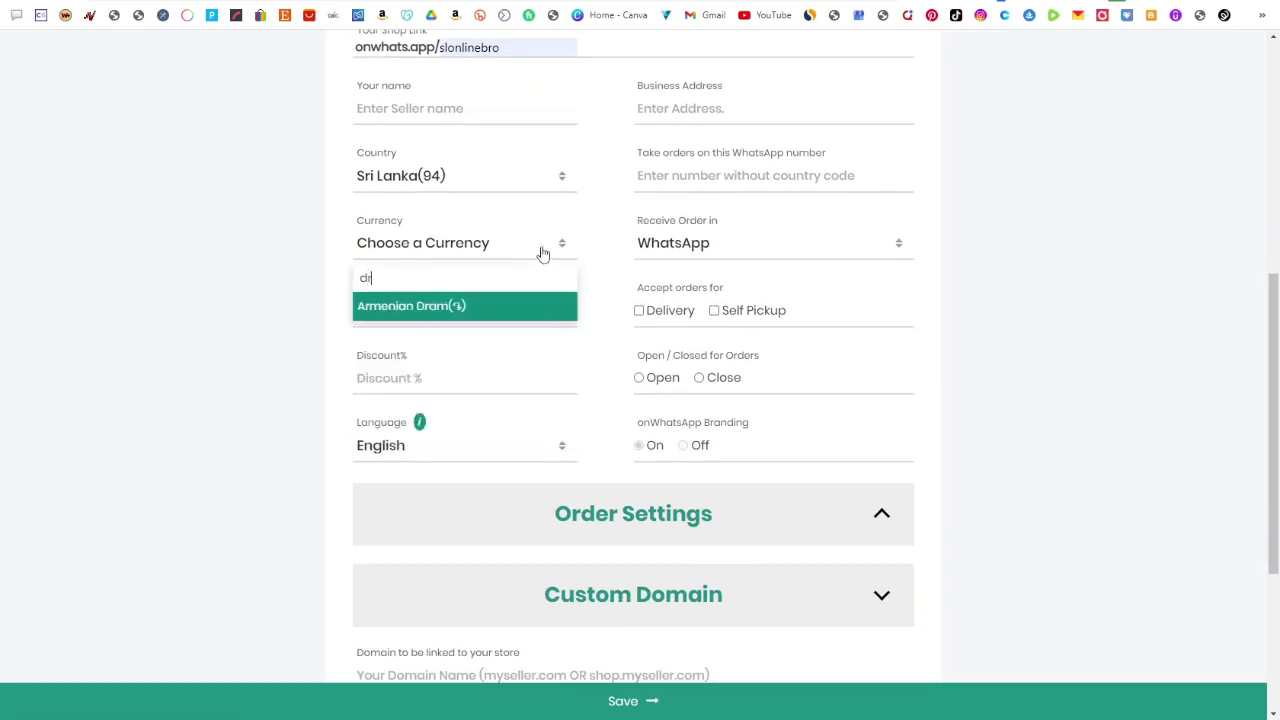
pyautogui.press('BackSpace')
pyautogui.press('BackSpace')
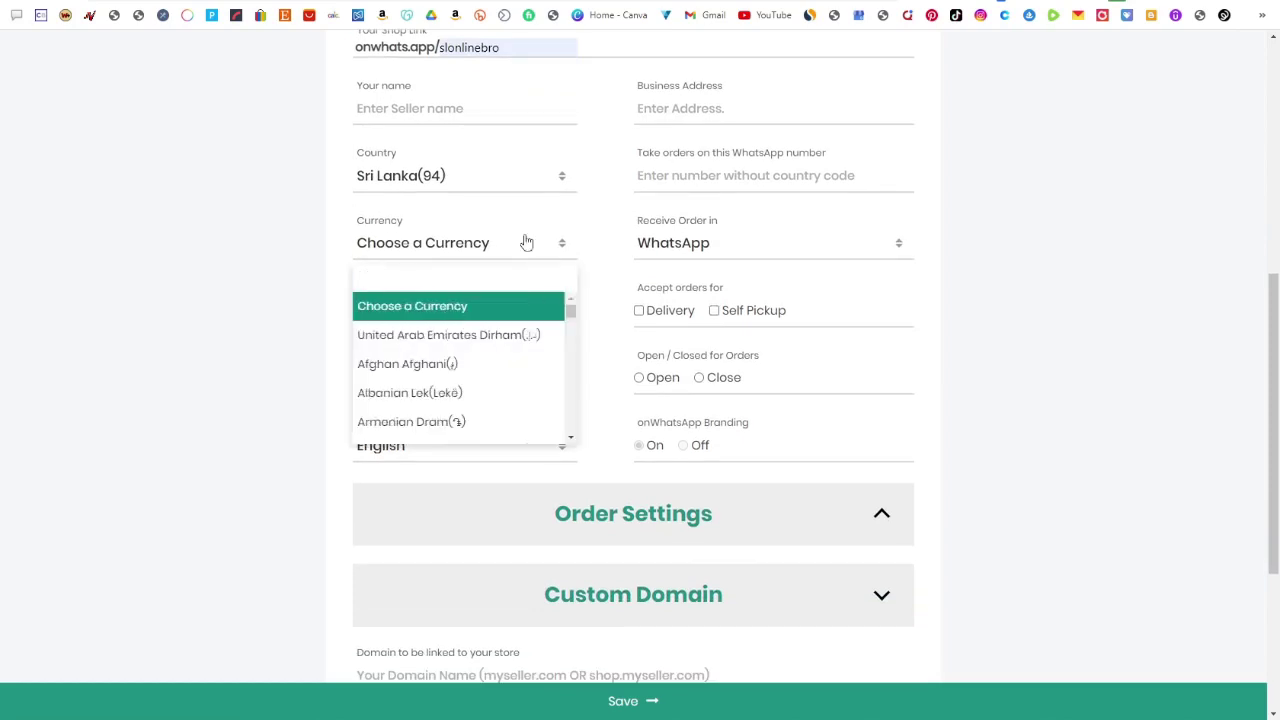
pyautogui.write('sr')
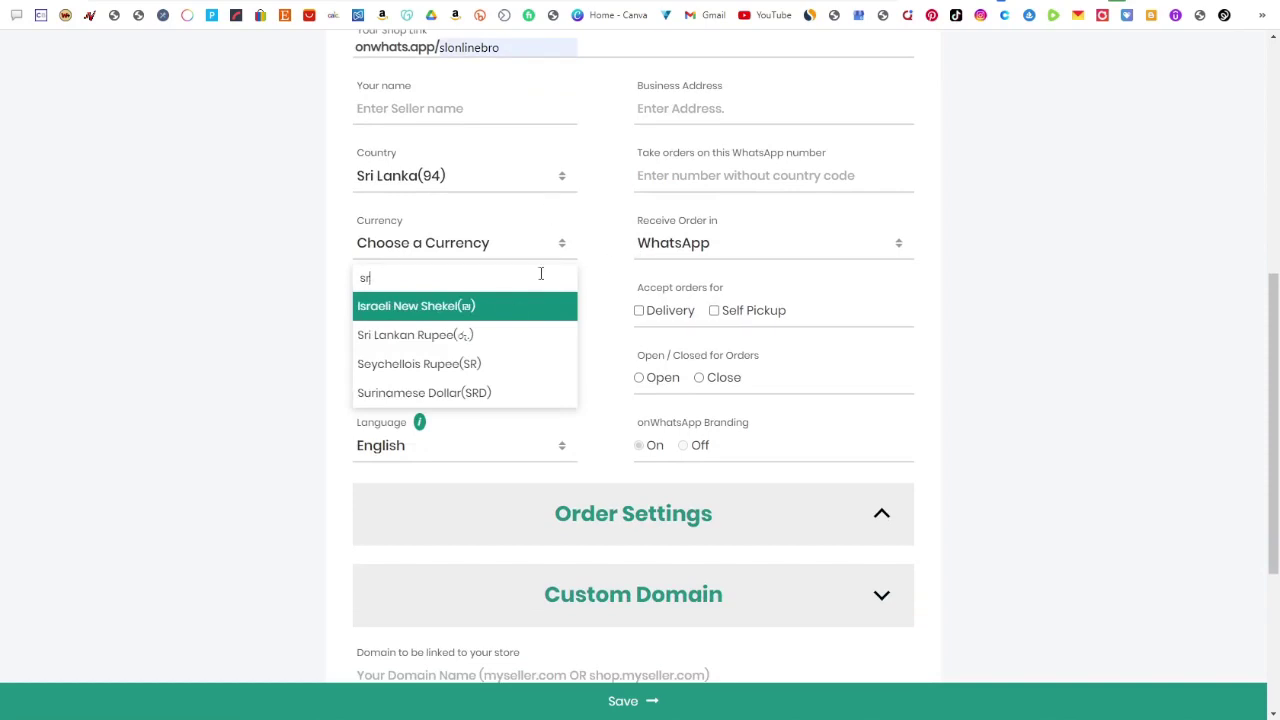
pyautogui.click(474, 335)
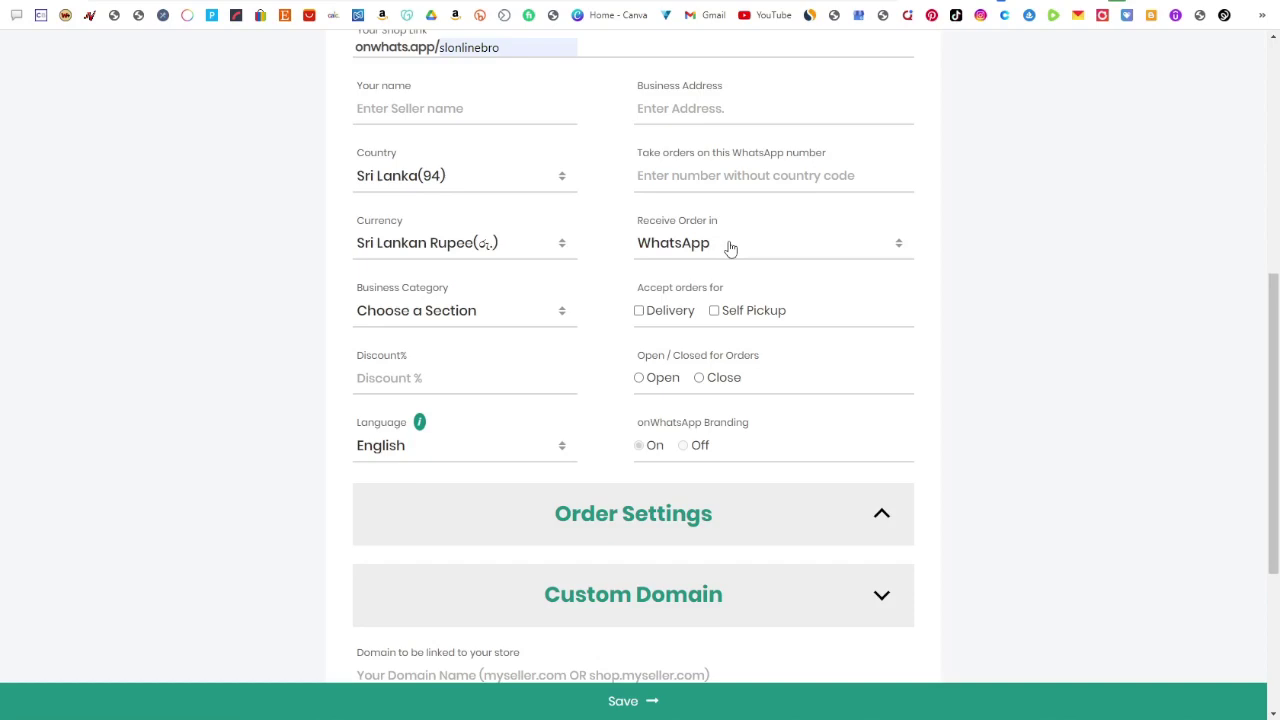
# Set the business category to Toys & children products
pyautogui.click(520, 315)
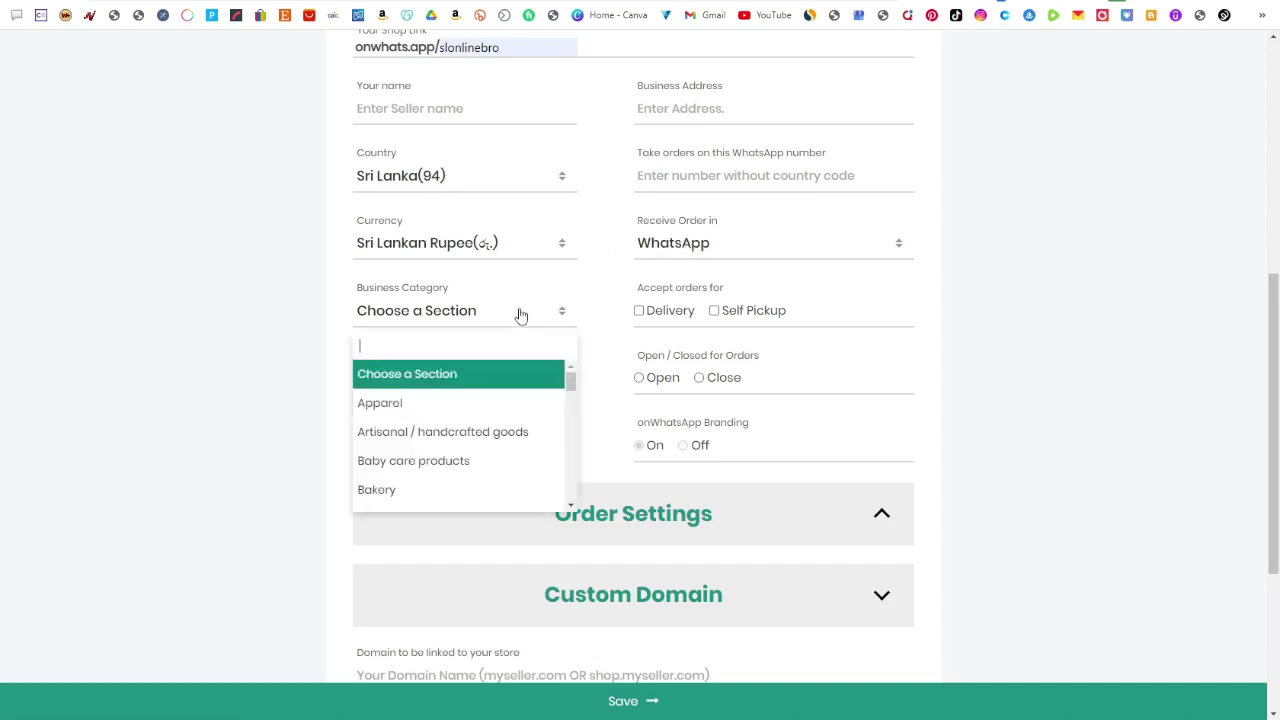
pyautogui.scroll(-3, 470, 402)
pyautogui.scroll(-10, 465, 410)
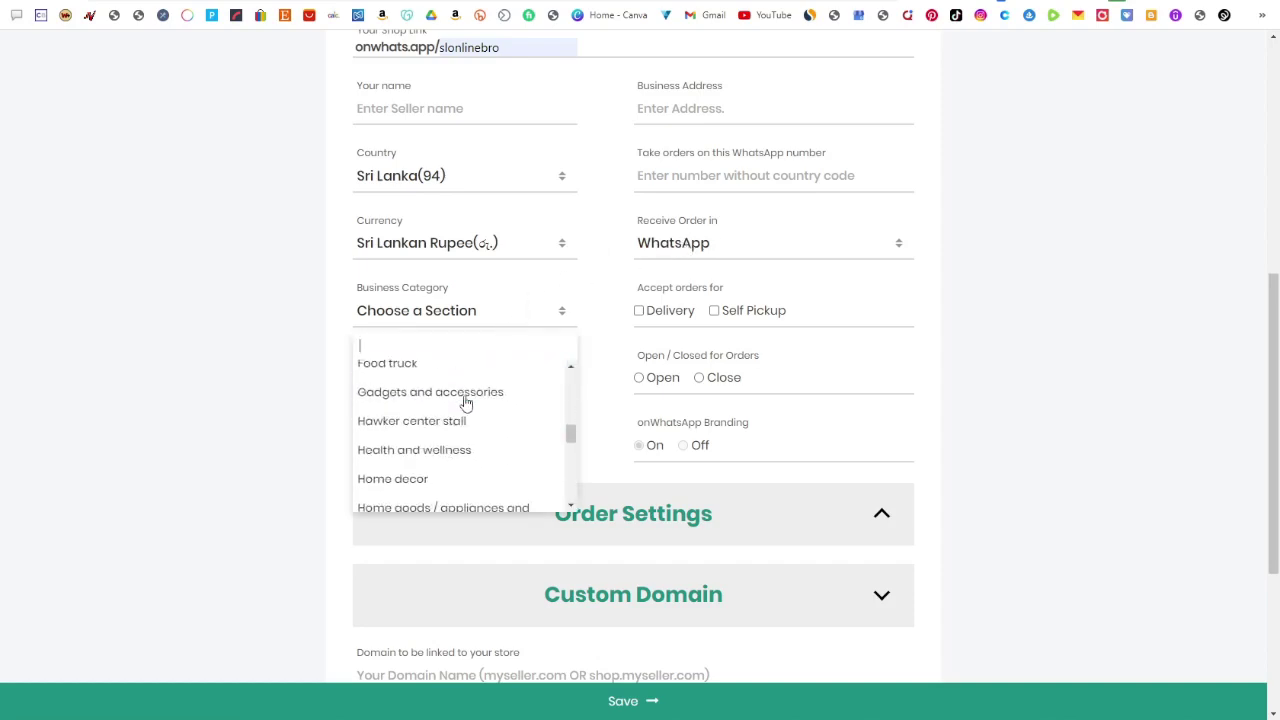
pyautogui.scroll(-2, 472, 424)
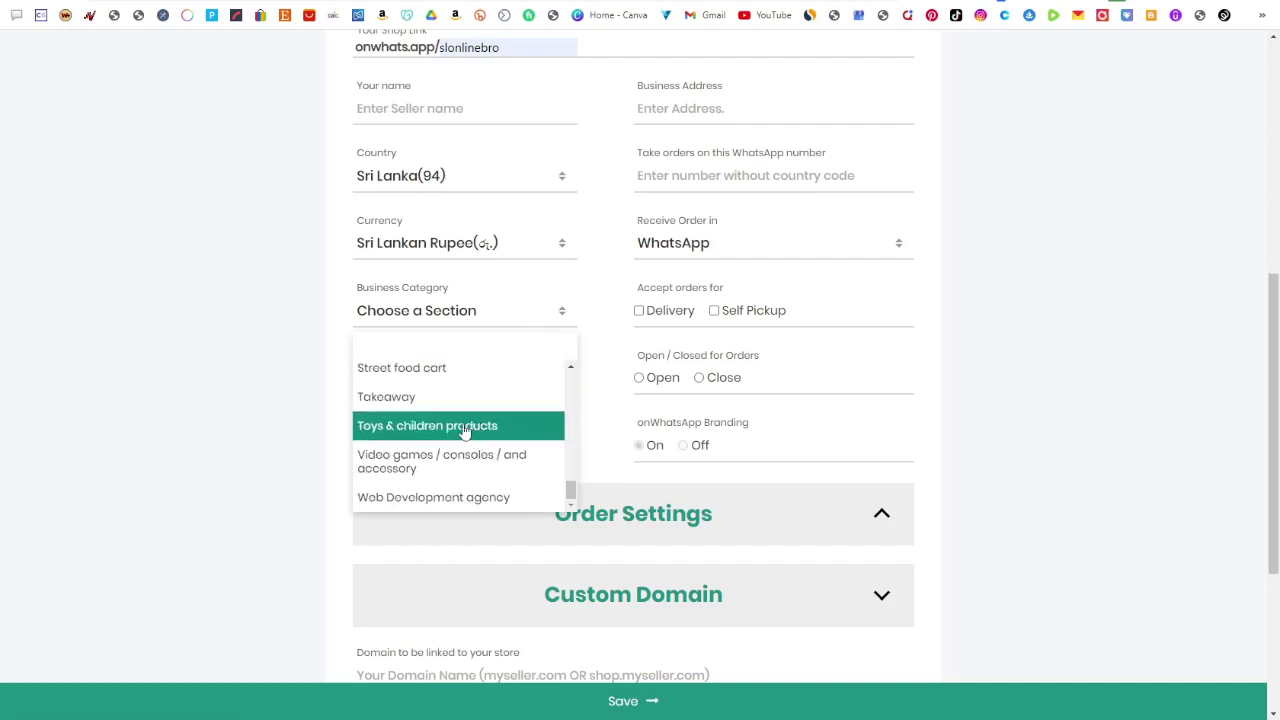
pyautogui.click(463, 428)
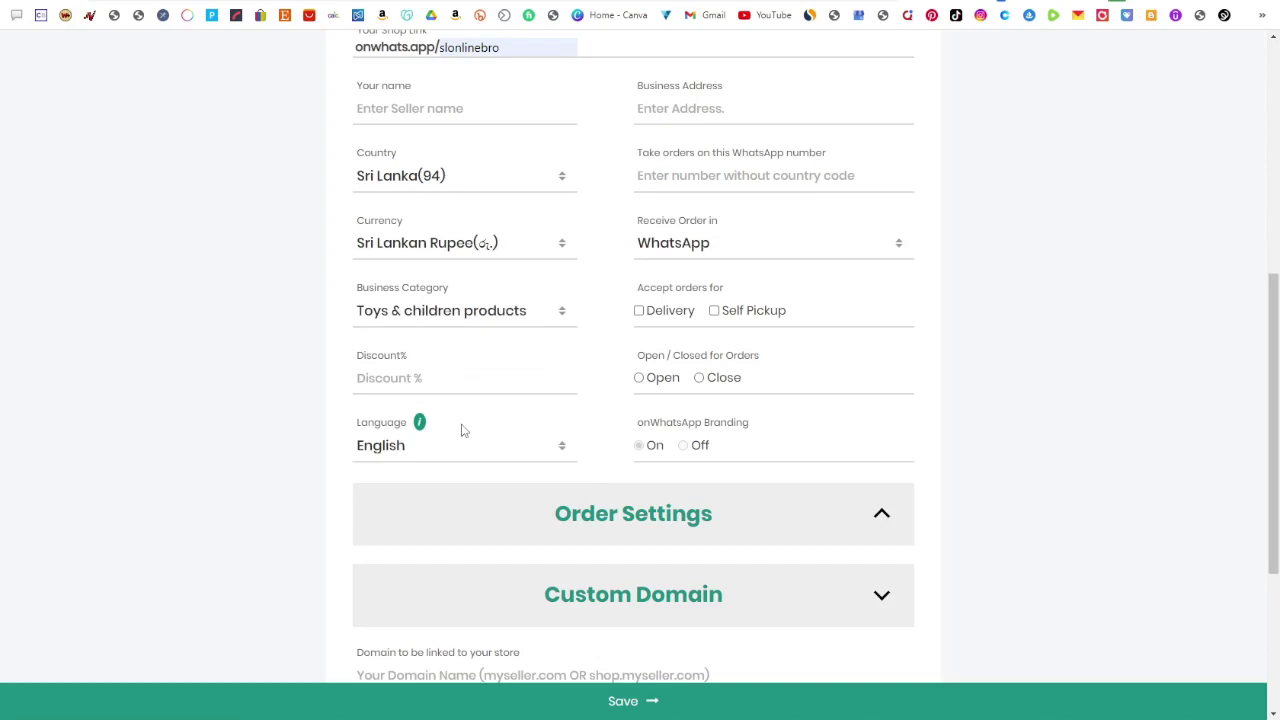
# Accept orders for Delivery only, without Self Pickup
pyautogui.click(639, 312)
pyautogui.click(715, 315)
pyautogui.click(715, 315)
# Set the discount to 20% and mark the shop as Open for orders
pyautogui.click(436, 378)
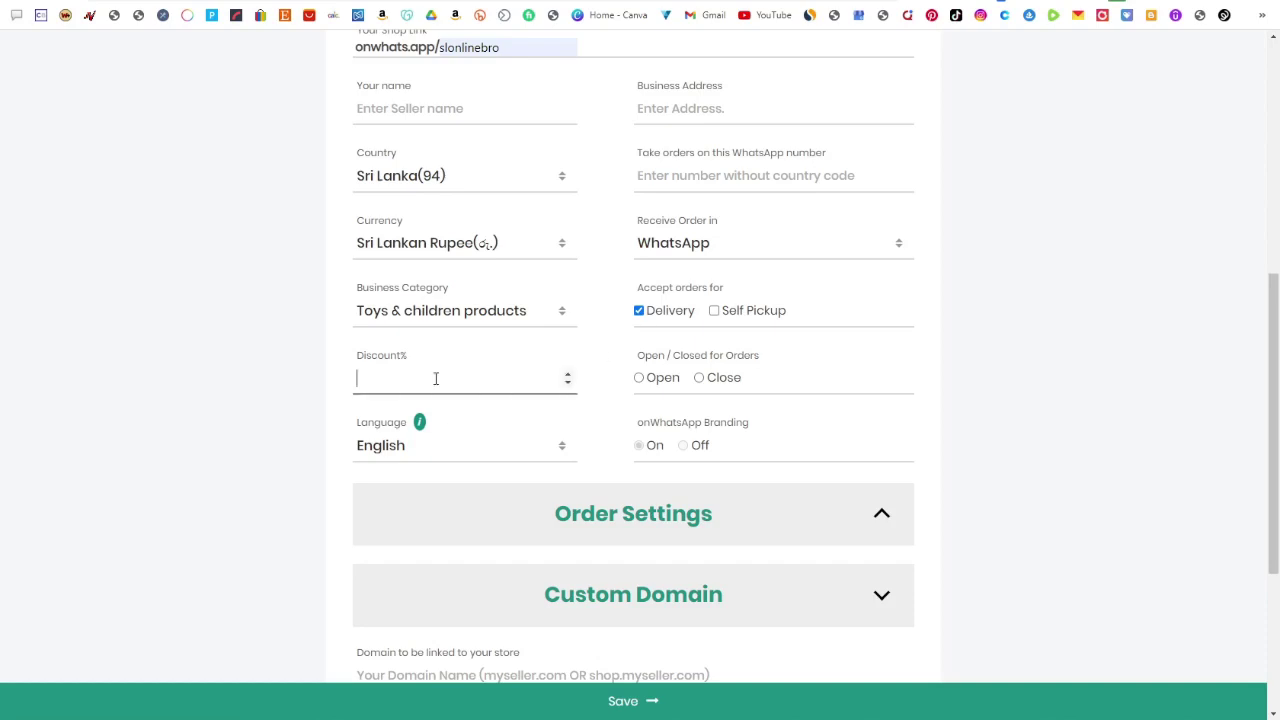
pyautogui.write('20')
pyautogui.click(639, 379)
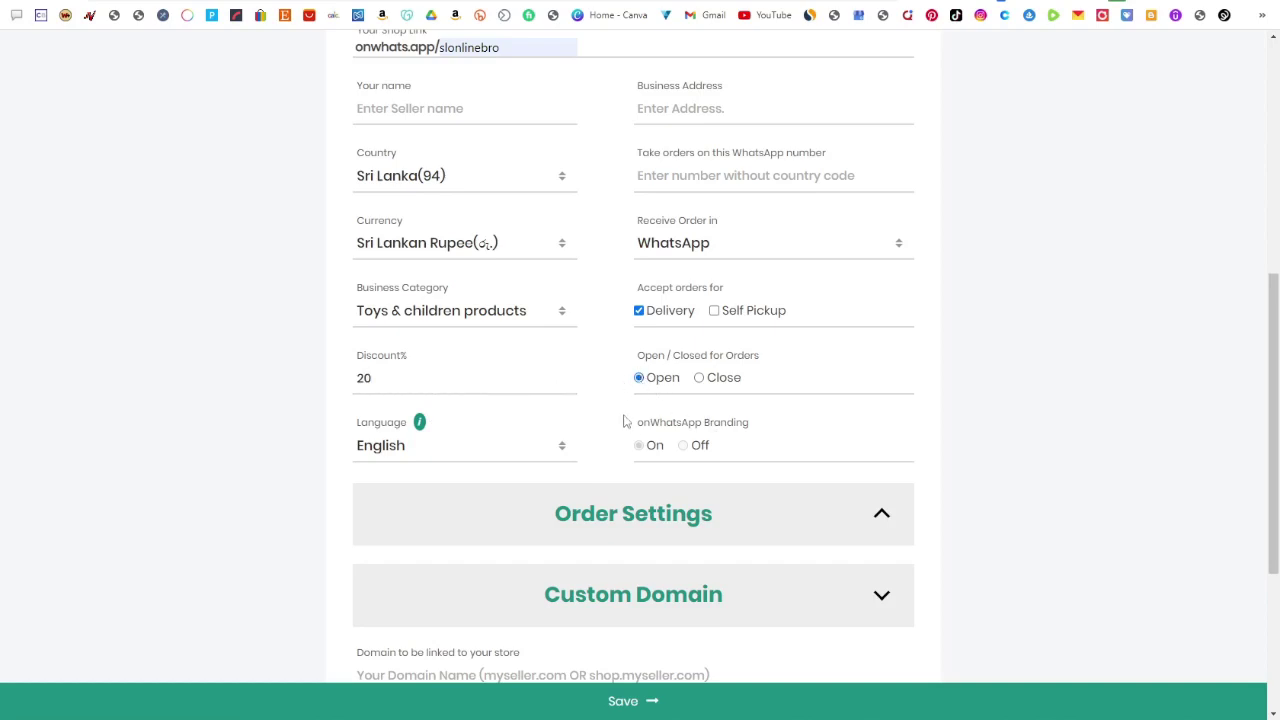
# Search the store language options for Sinhala, keeping English selected
pyautogui.scroll(-1, 437, 446)
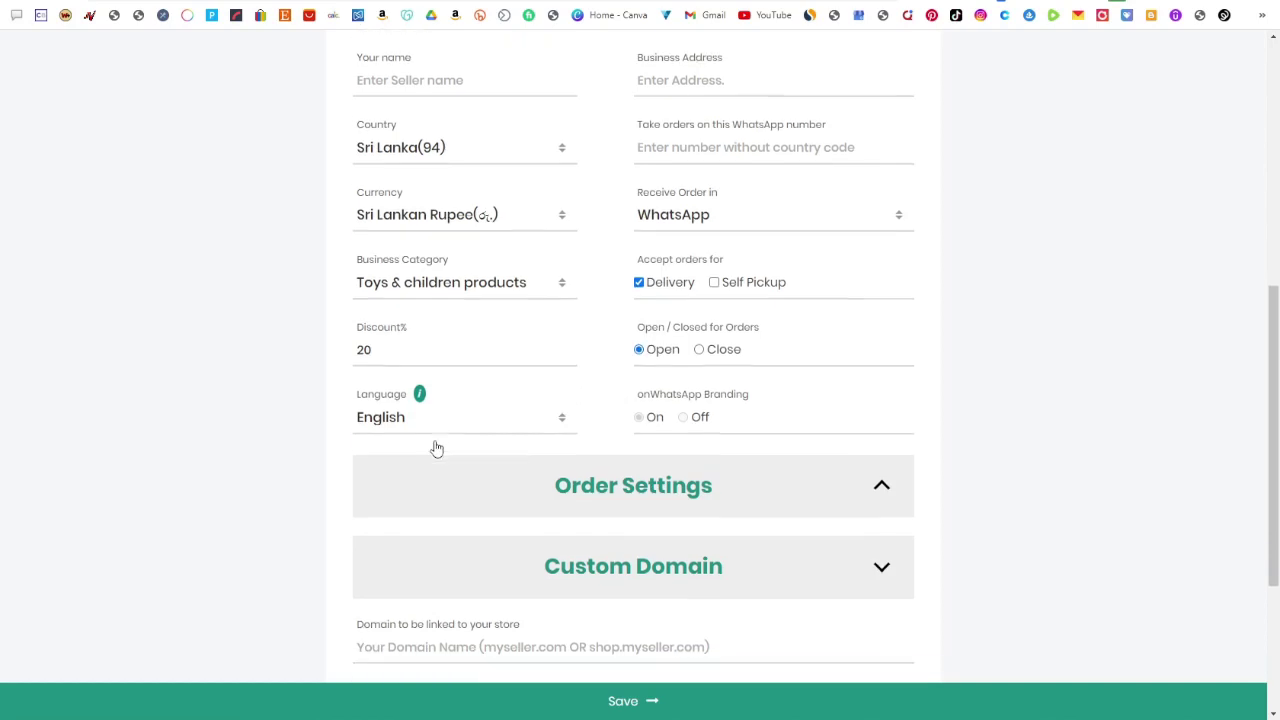
pyautogui.click(462, 373)
pyautogui.write('sinh')
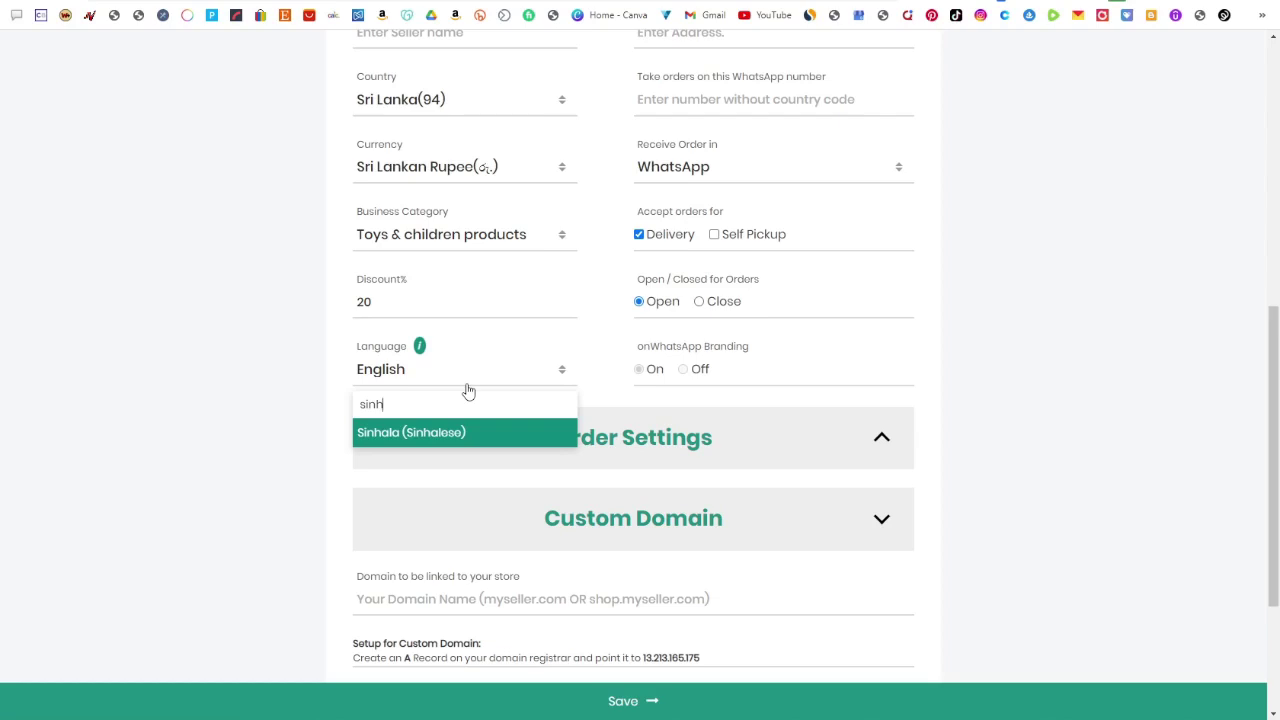
pyautogui.click(604, 333)
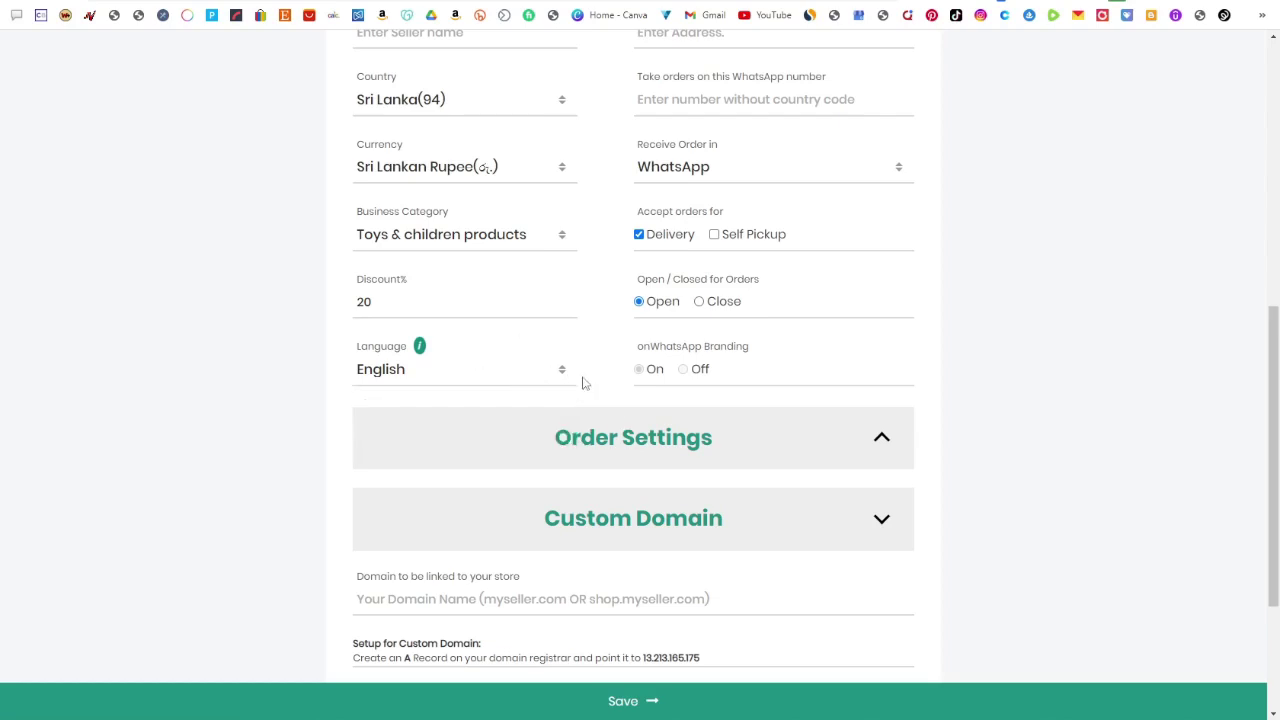
# Expand the Order Settings section of the business settings
pyautogui.scroll(10, 585, 384)
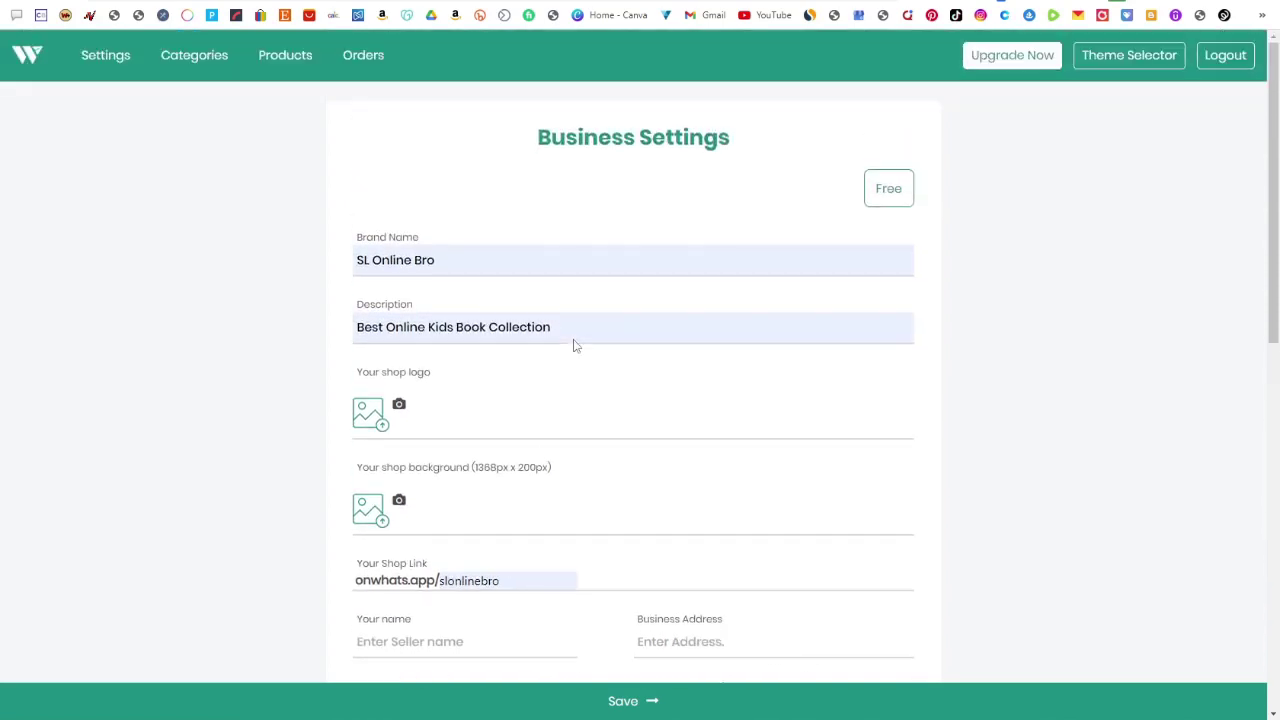
pyautogui.scroll(-6, 570, 335)
pyautogui.scroll(-1, 565, 333)
pyautogui.click(615, 357)
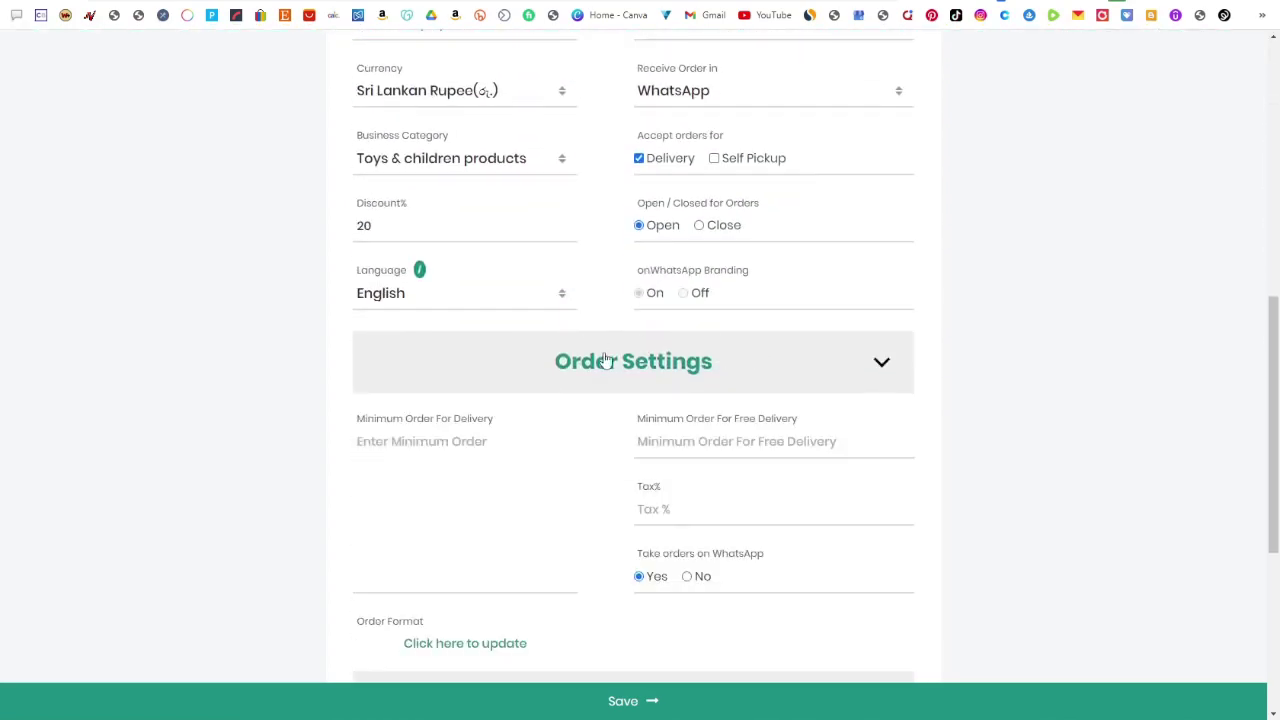
pyautogui.scroll(-1, 605, 360)
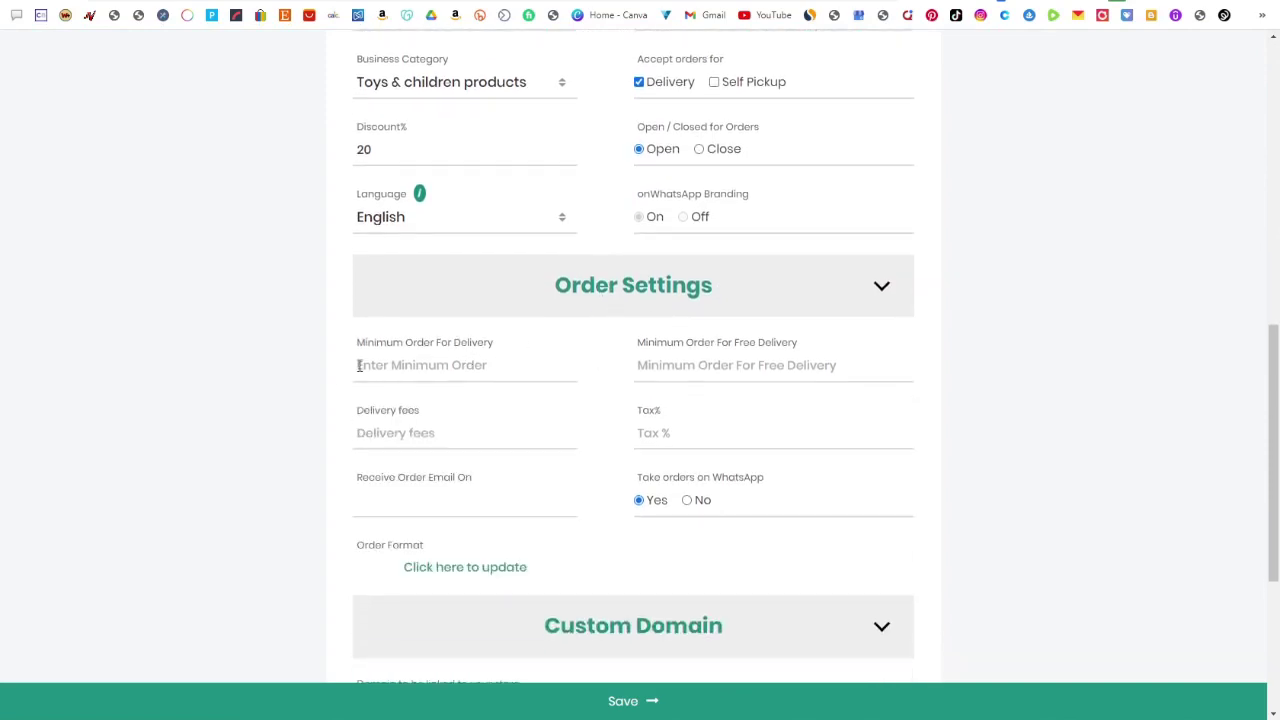
pyautogui.click(420, 372)
pyautogui.write('5')
pyautogui.press('BackSpace')
pyautogui.write('2')
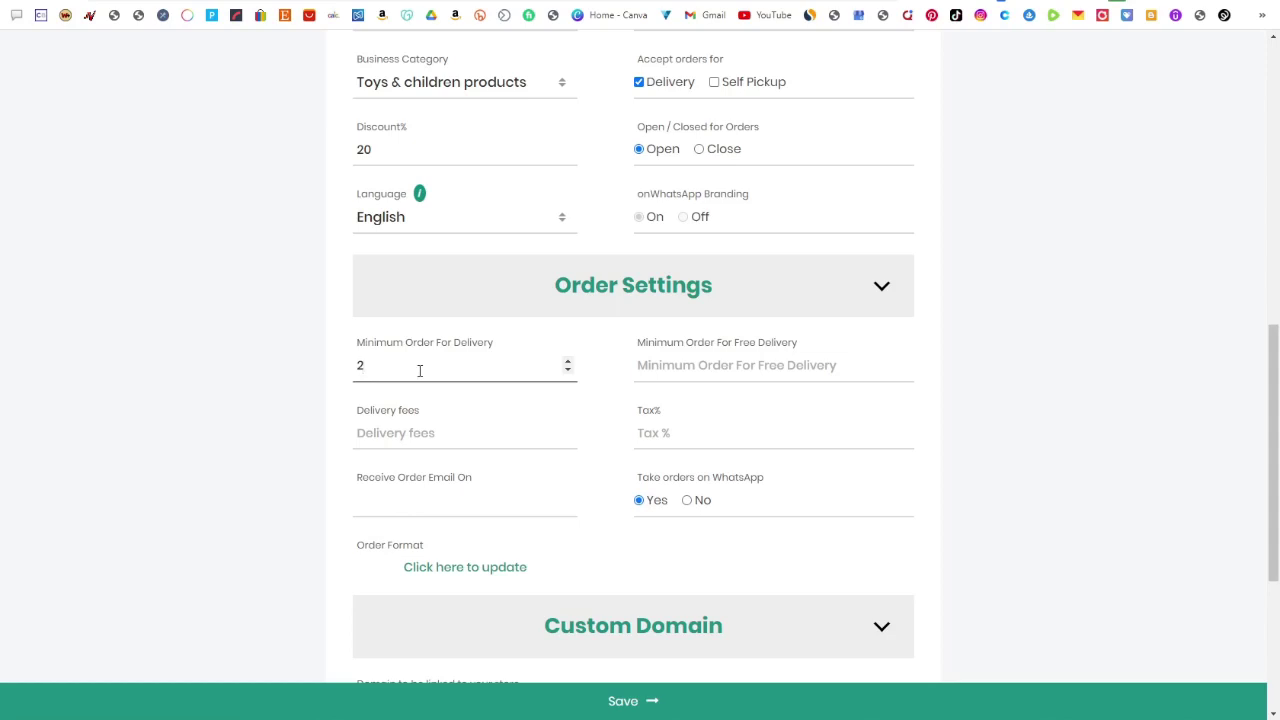
pyautogui.press('BackSpace')
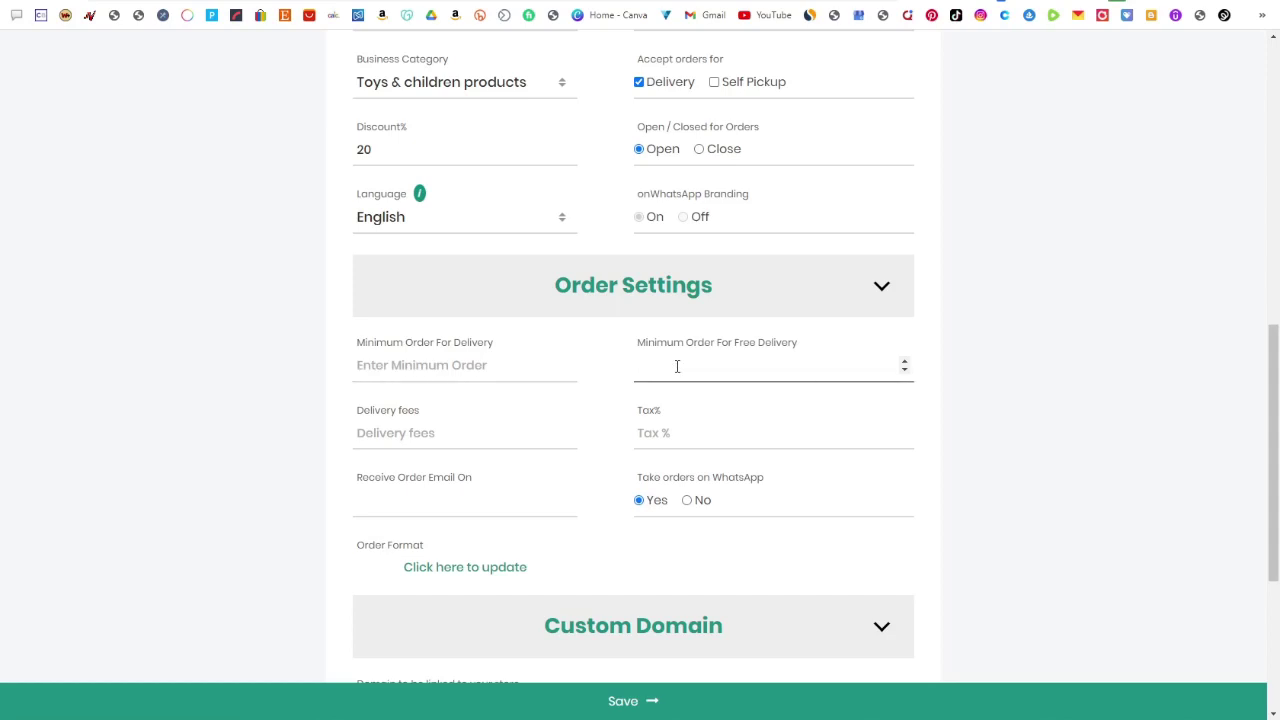
# Set the minimum order for free delivery to 10 and the delivery fees to 200
pyautogui.write('0')
pyautogui.click(458, 437)
pyautogui.write('200')
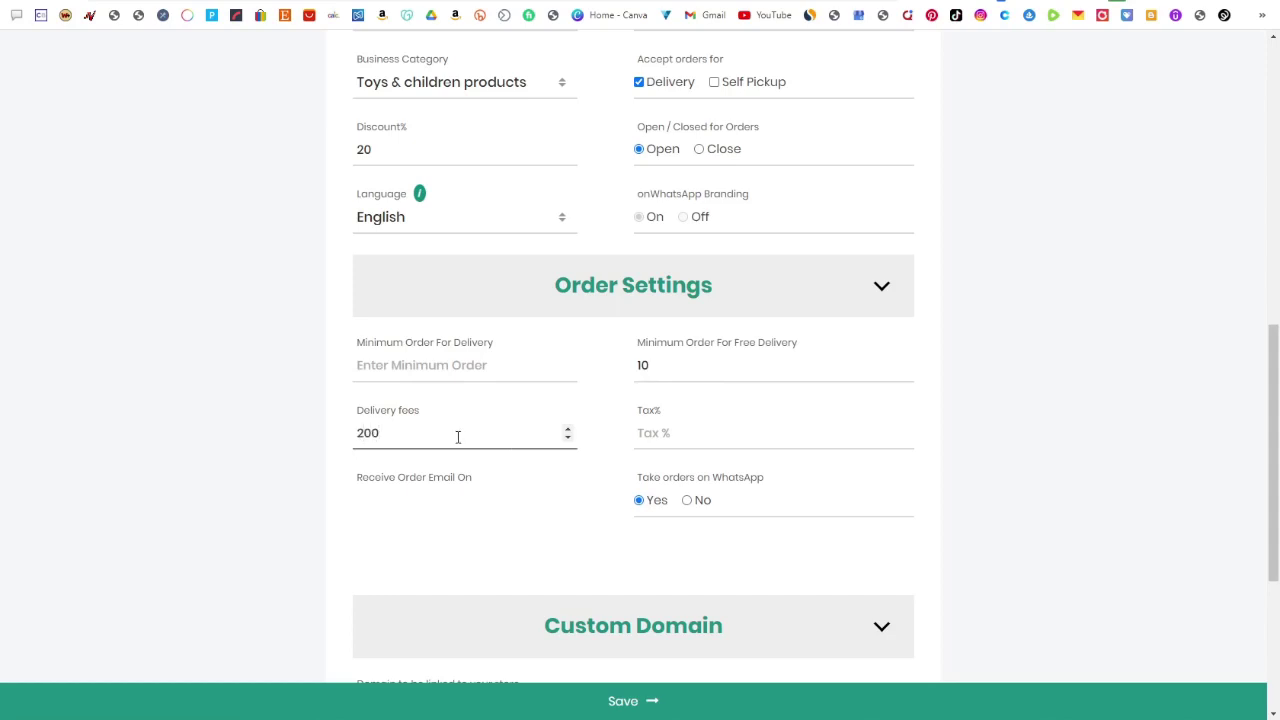
pyautogui.scroll(1, 464, 300)
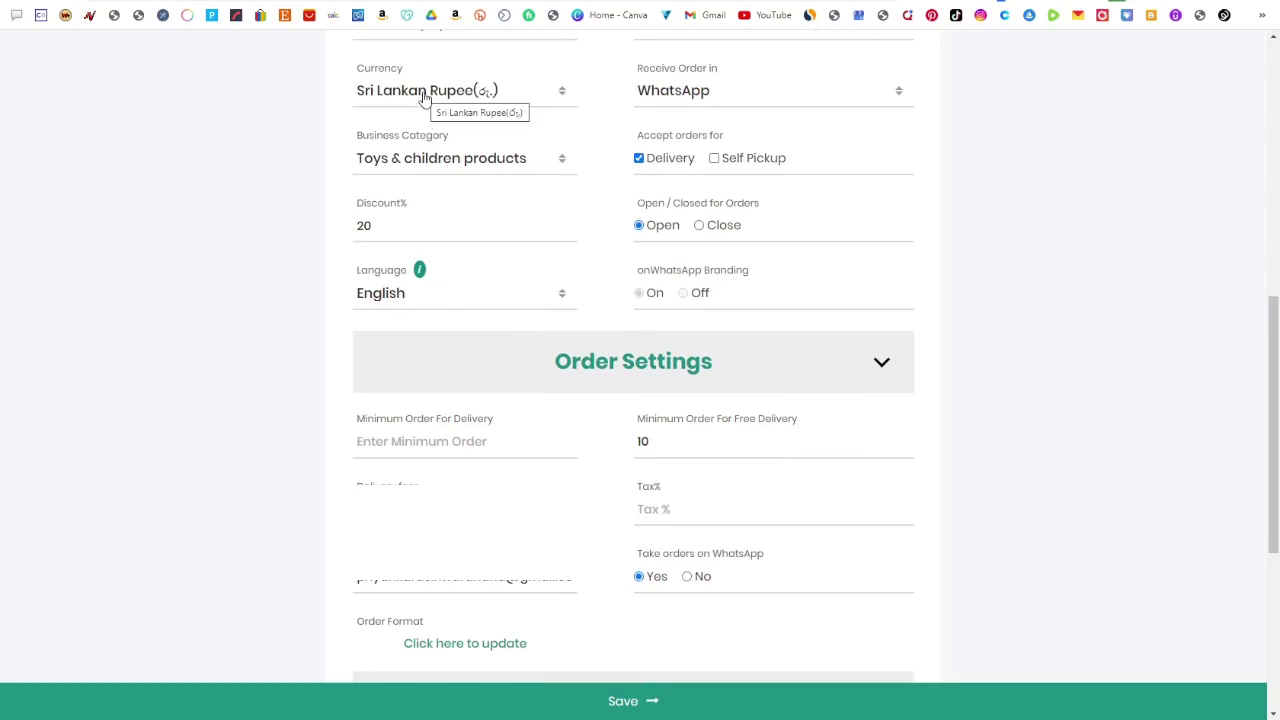
pyautogui.scroll(-1, 425, 97)
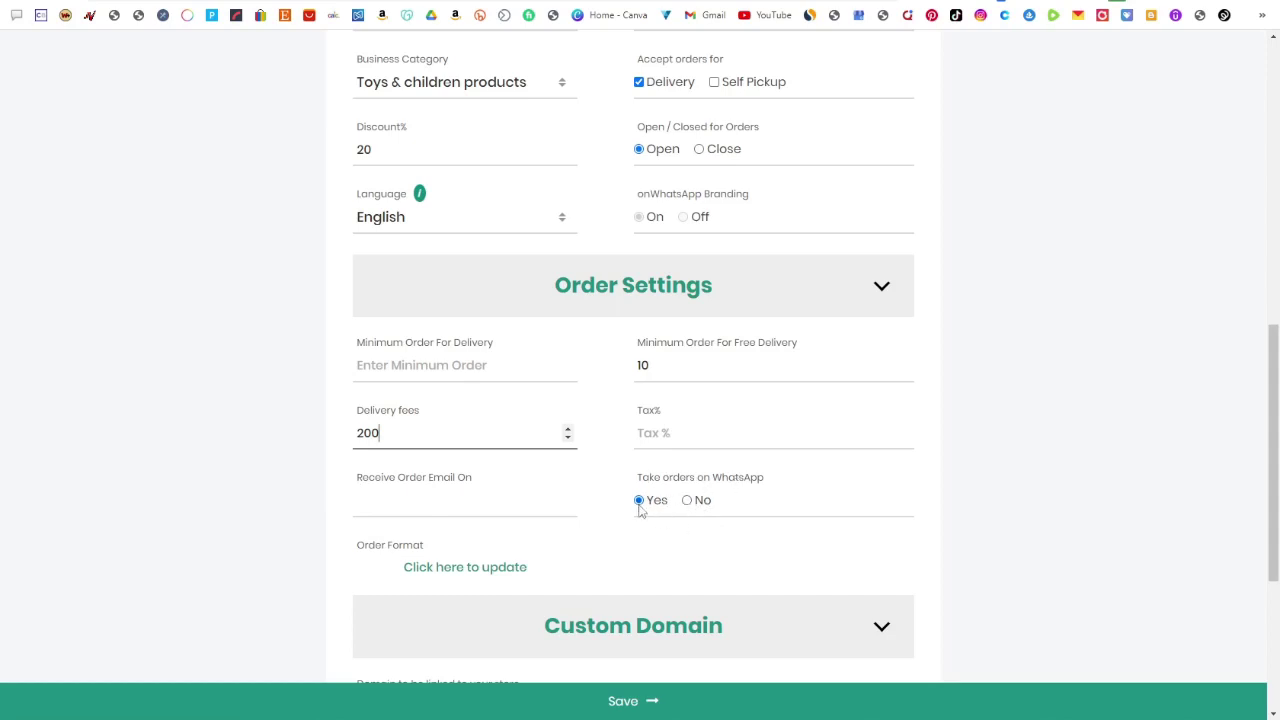
# Collapse the order settings and check the Go plan's own-domain feature on the pricing page
pyautogui.click(881, 292)
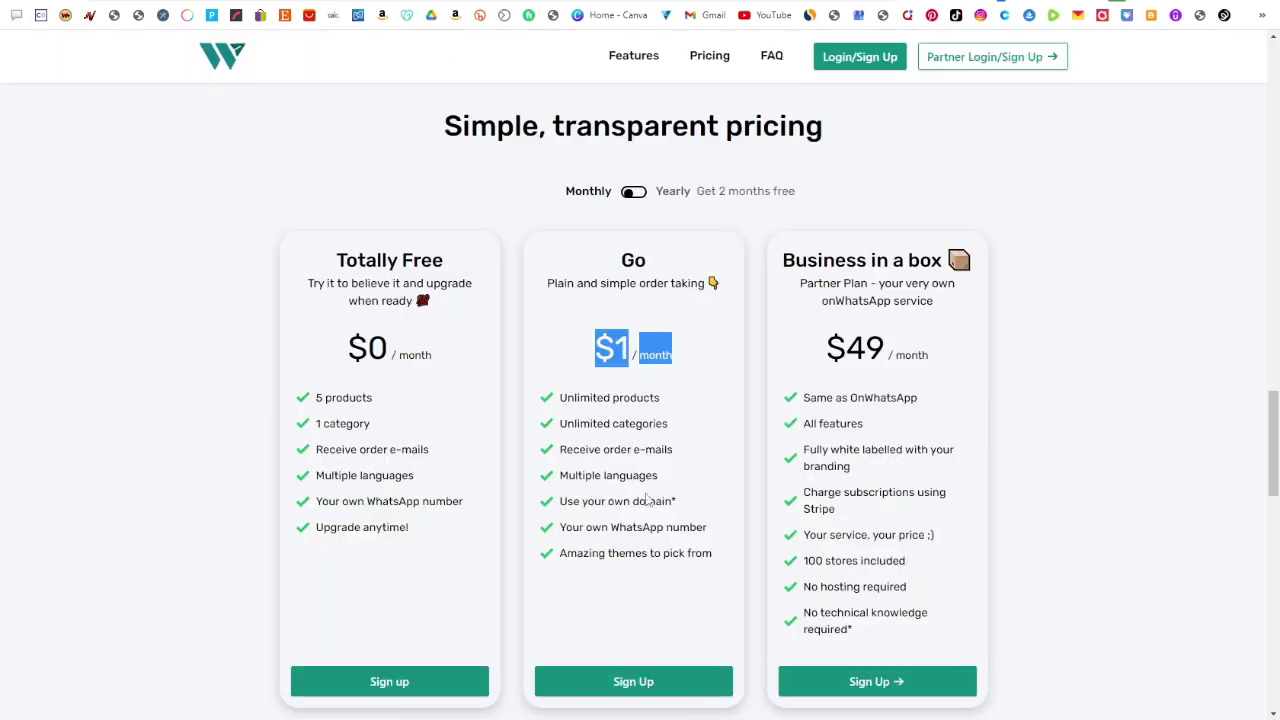
pyautogui.moveTo(567, 501); pyautogui.dragTo(692, 503)
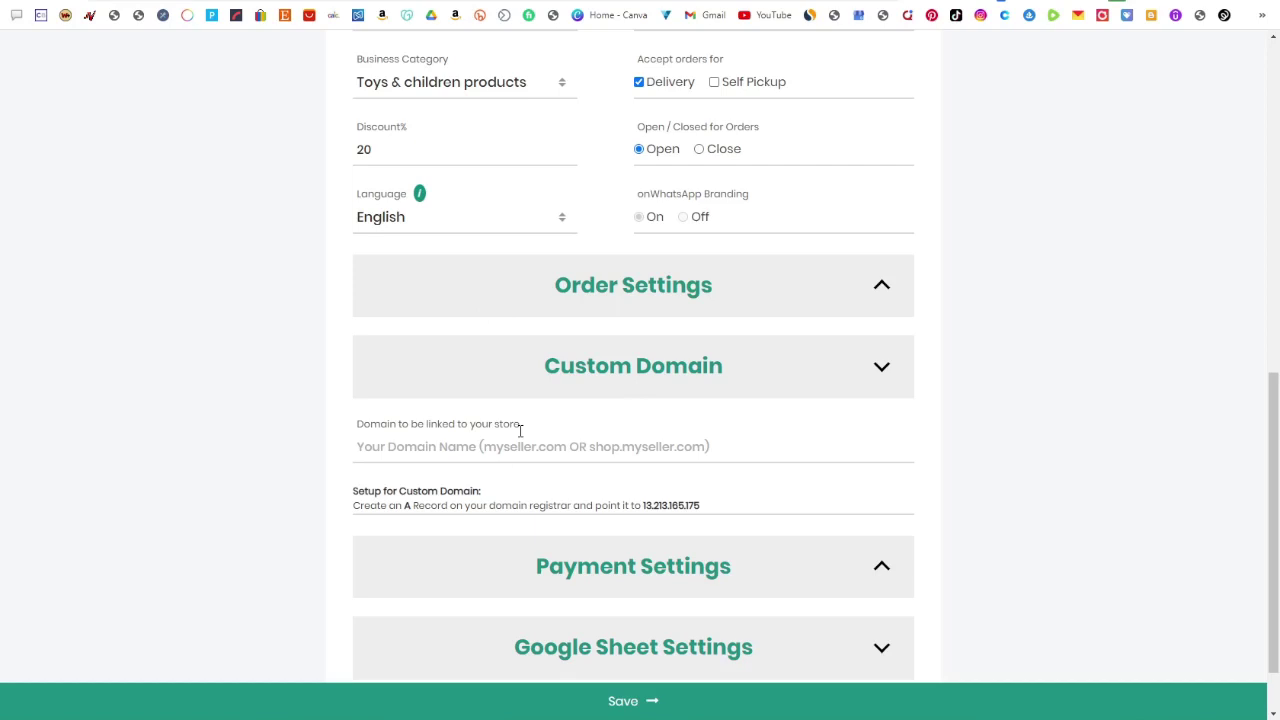
# Collapse the Custom Domain section and turn on Manual Payments in the Payment Settings
pyautogui.click(851, 377)
pyautogui.click(846, 505)
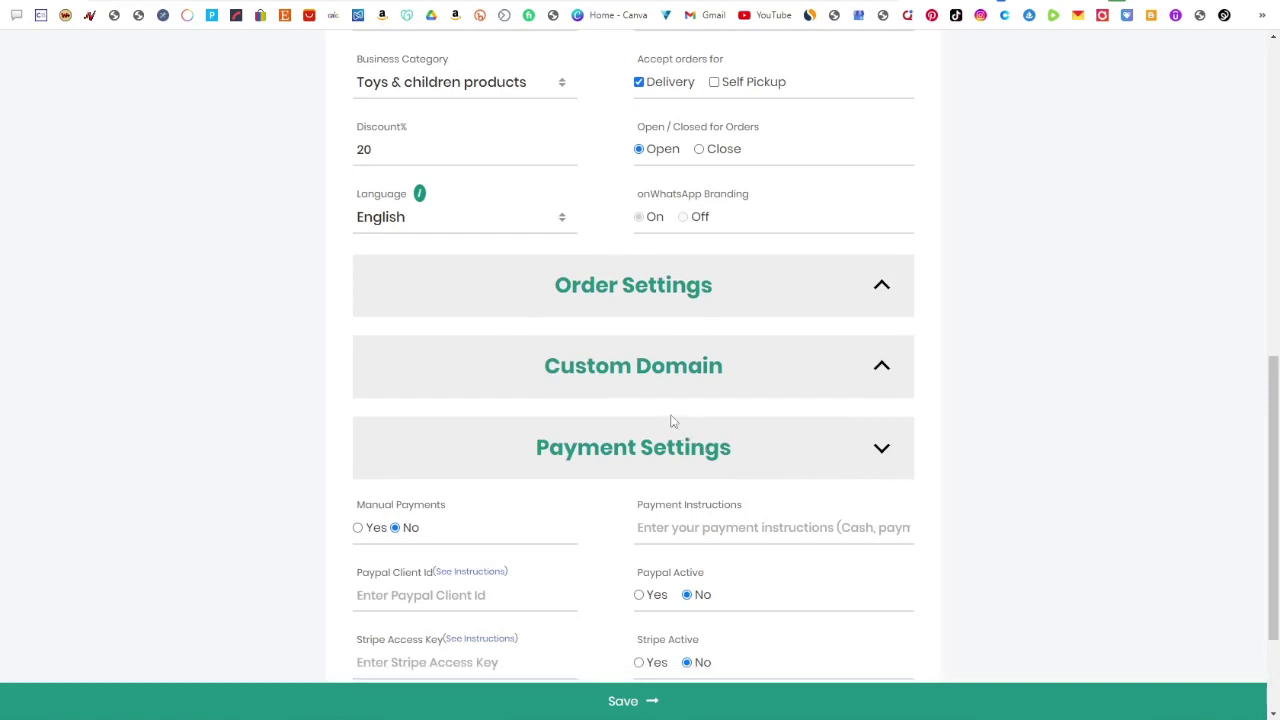
pyautogui.scroll(-2, 672, 421)
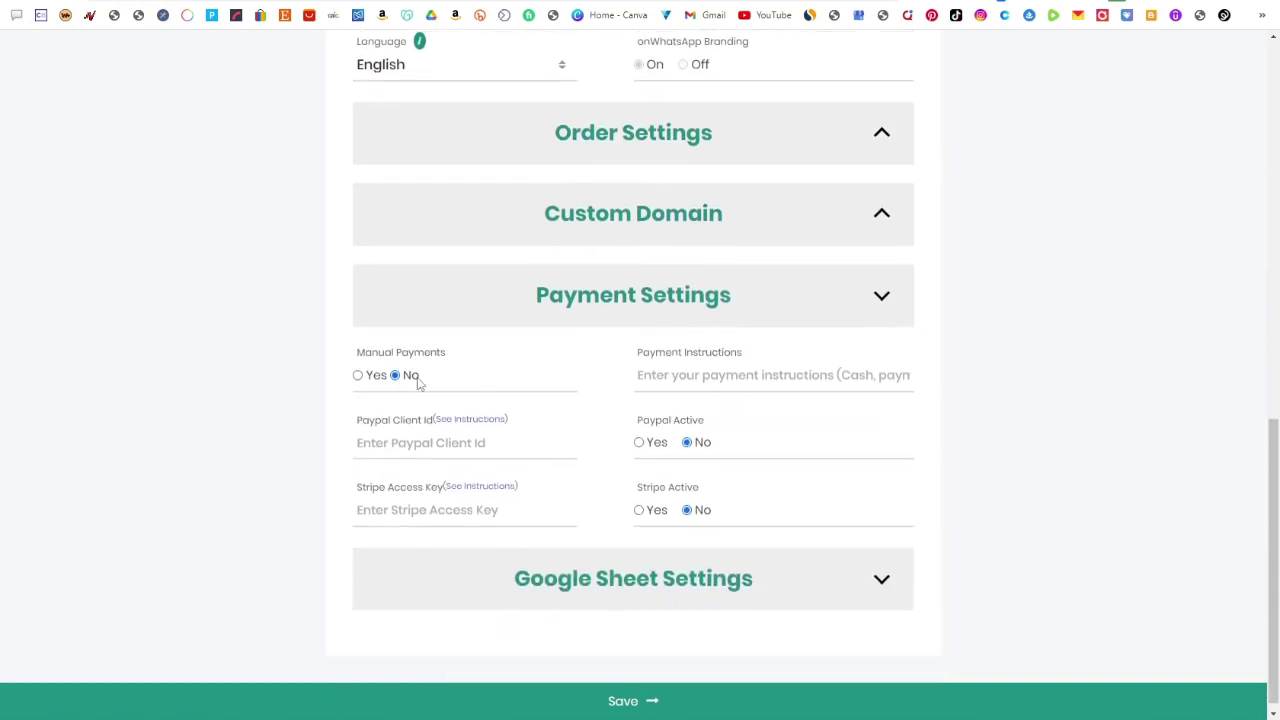
pyautogui.click(358, 378)
# Copy the full thank-you message with the bank details from Notepad and paste it into Payment Instructions
pyautogui.moveTo(639, 353); pyautogui.dragTo(748, 358)
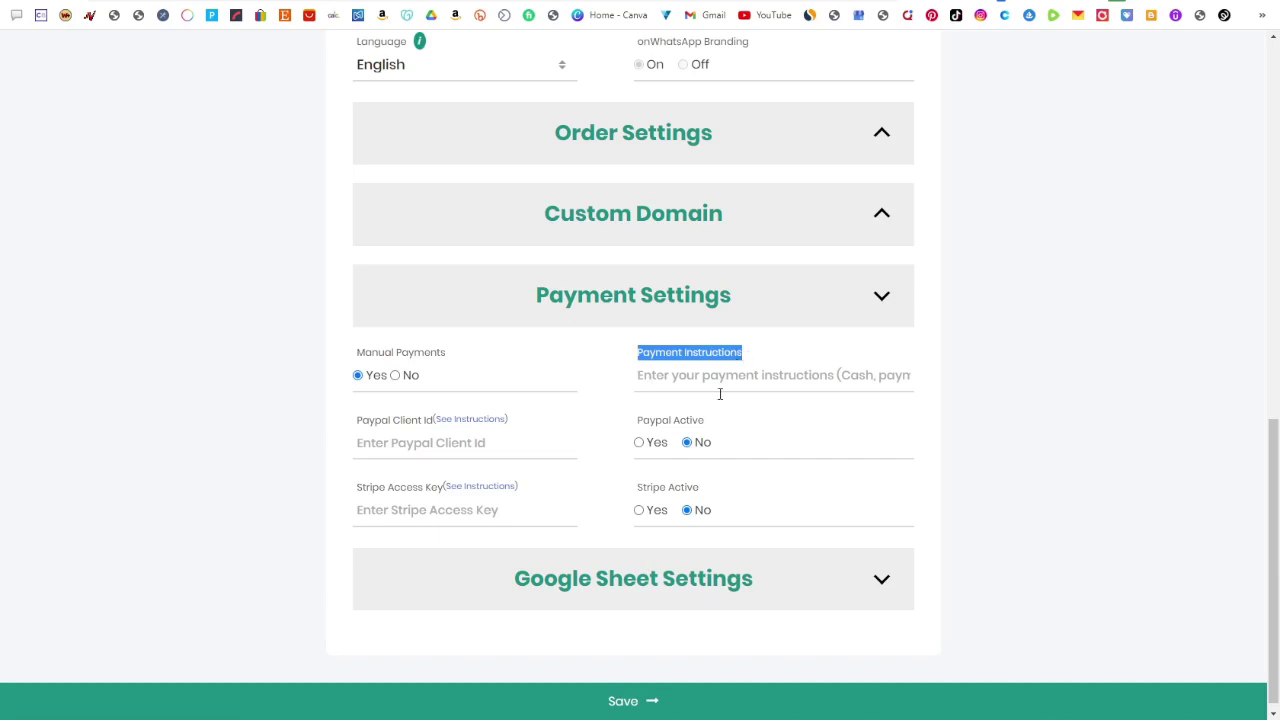
pyautogui.hotkey('alt', 'Tab')
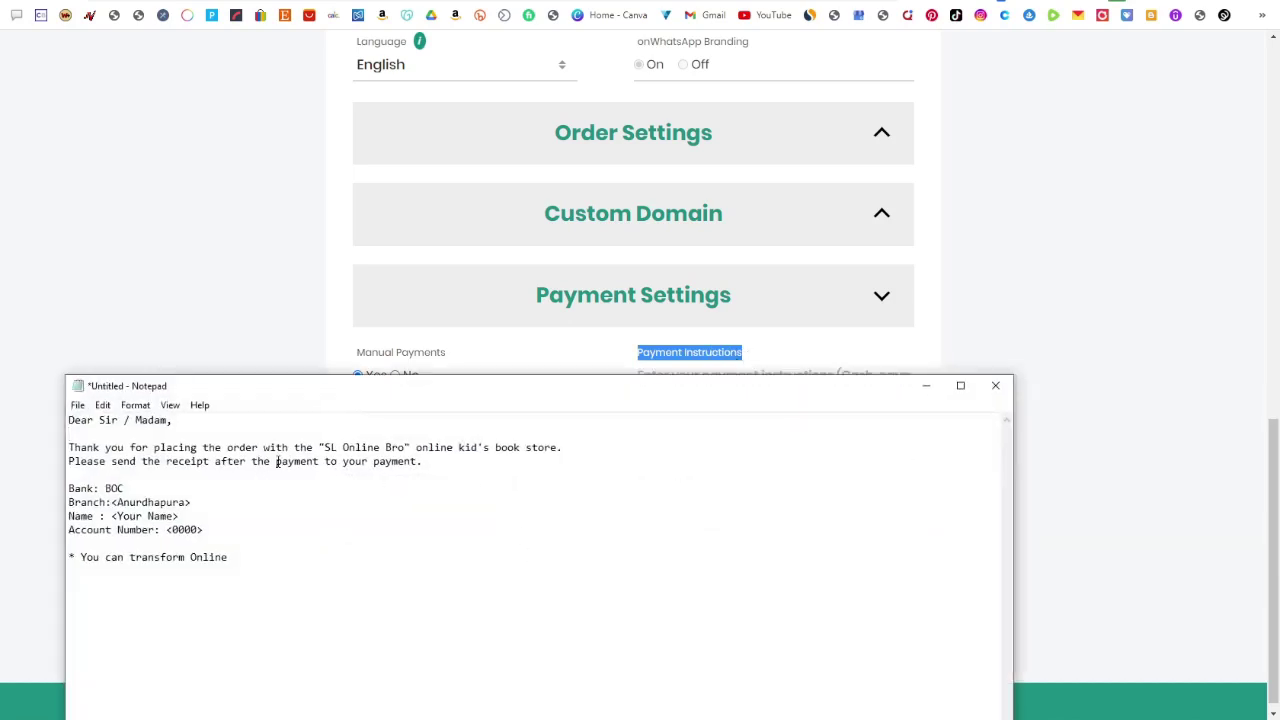
pyautogui.moveTo(498, 392); pyautogui.dragTo(586, 189)
pyautogui.moveTo(202, 219); pyautogui.dragTo(383, 362)
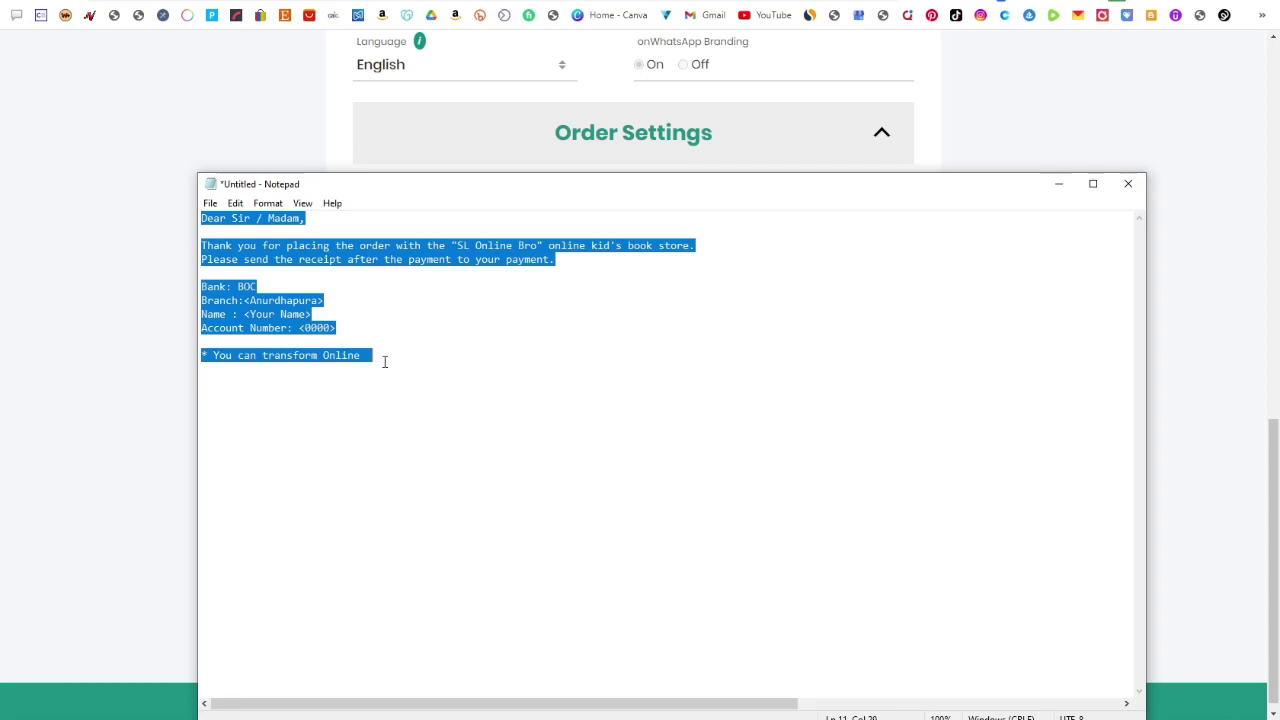
pyautogui.click(1058, 183)
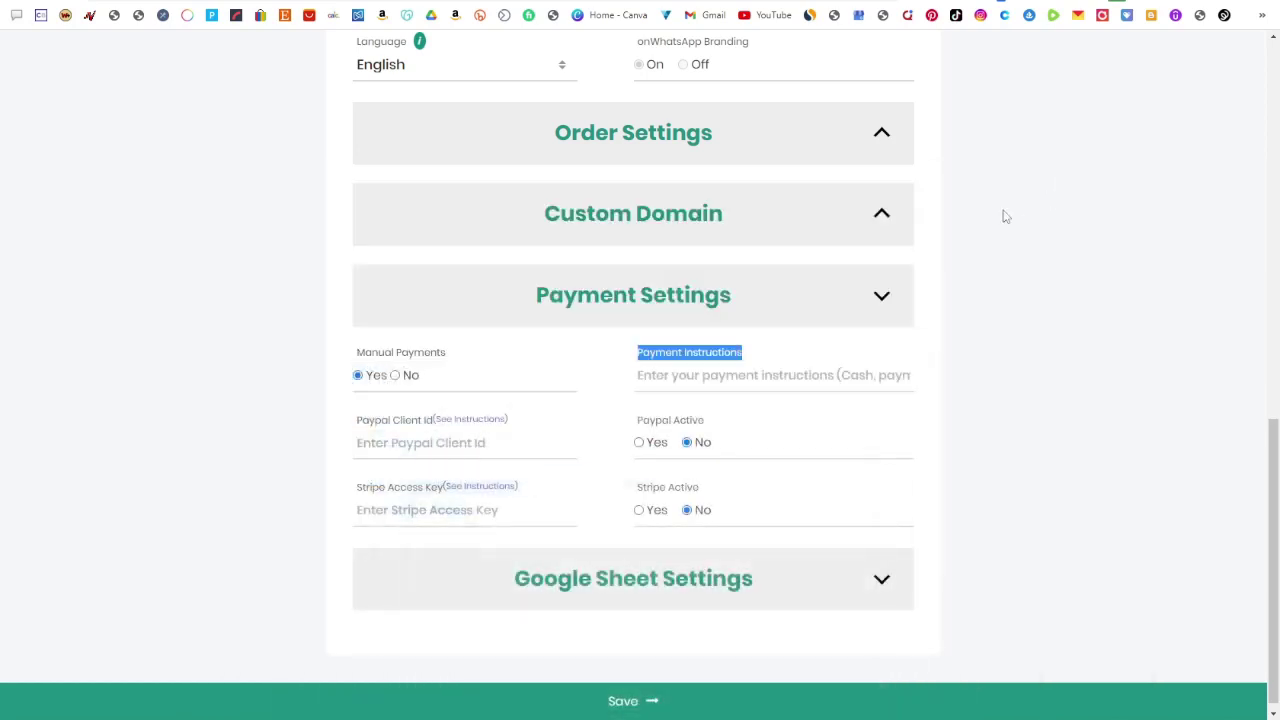
pyautogui.click(762, 380)
pyautogui.hotkey('ctrl', 'v')
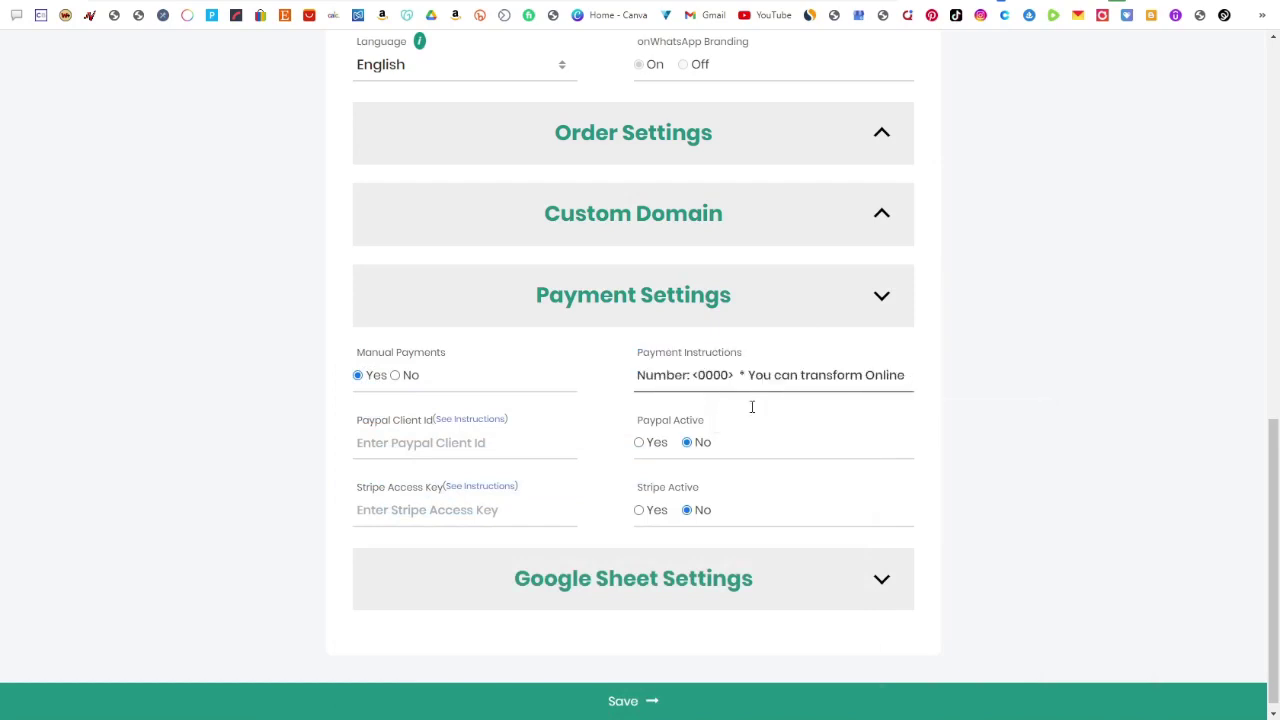
# Review the bank details in the Notepad draft and the message text in Payment Instructions
pyautogui.hotkey('alt', 'Tab')
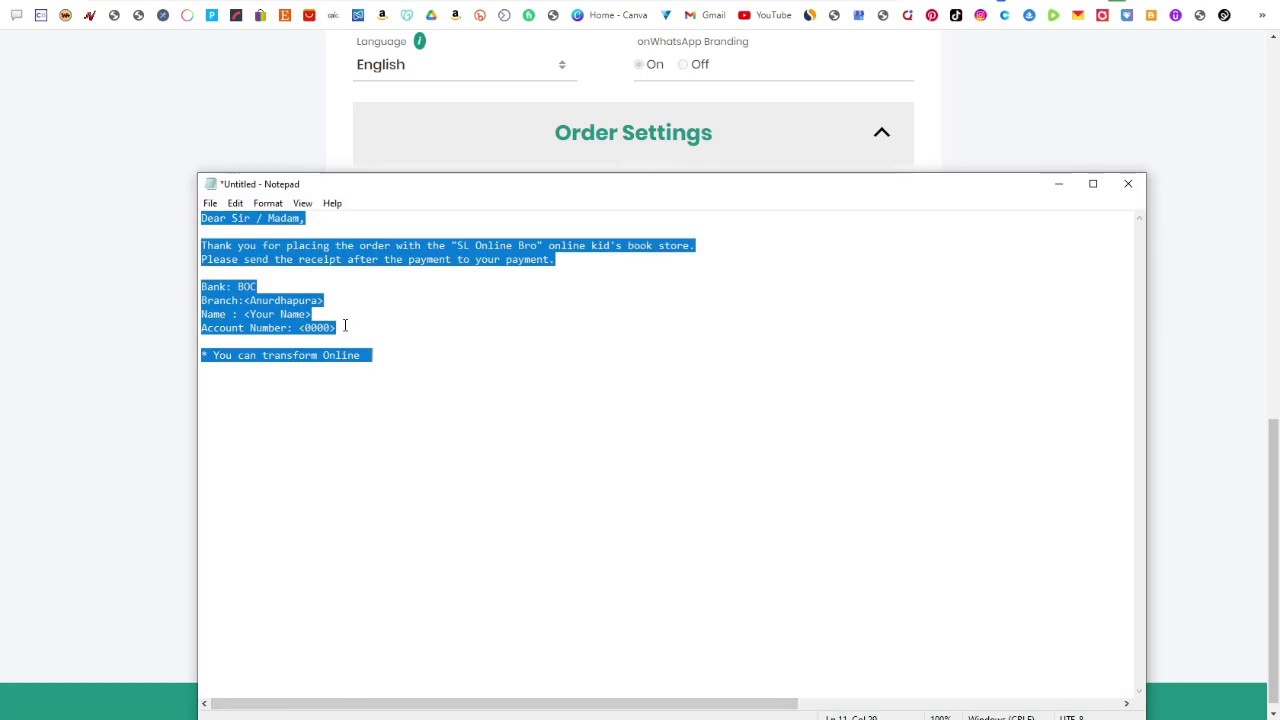
pyautogui.click(298, 276)
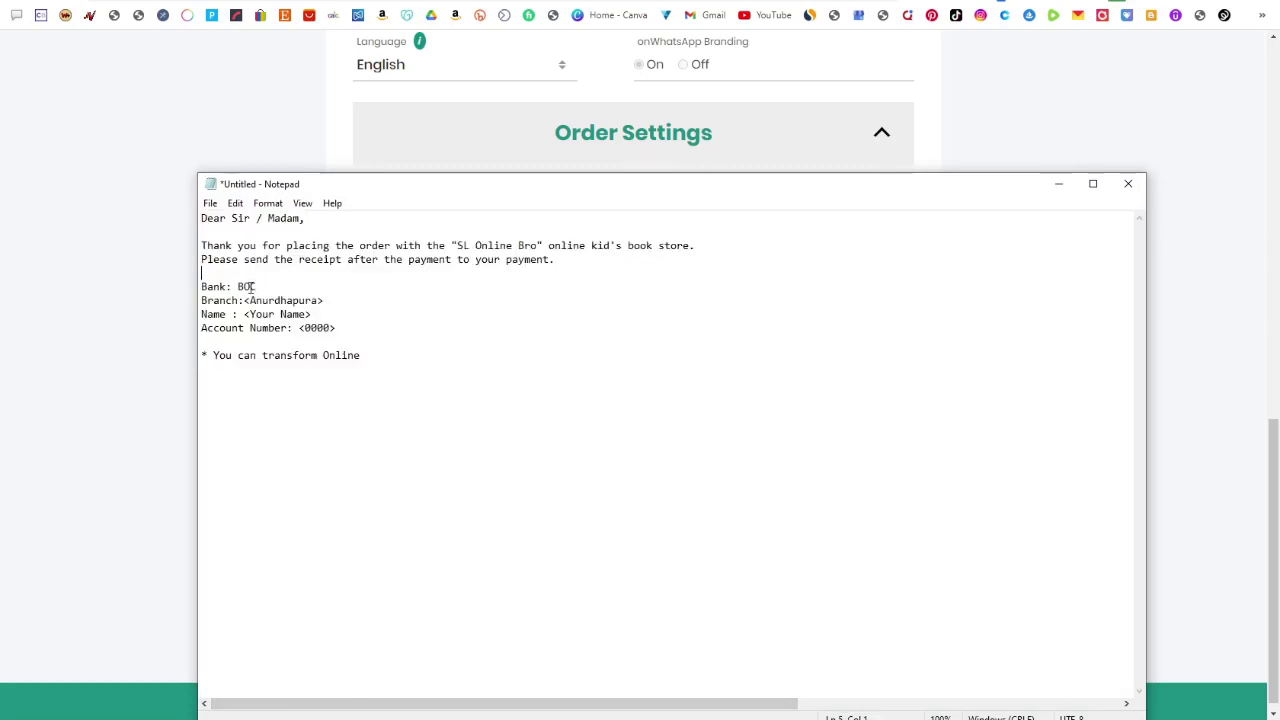
pyautogui.moveTo(203, 285); pyautogui.dragTo(369, 359)
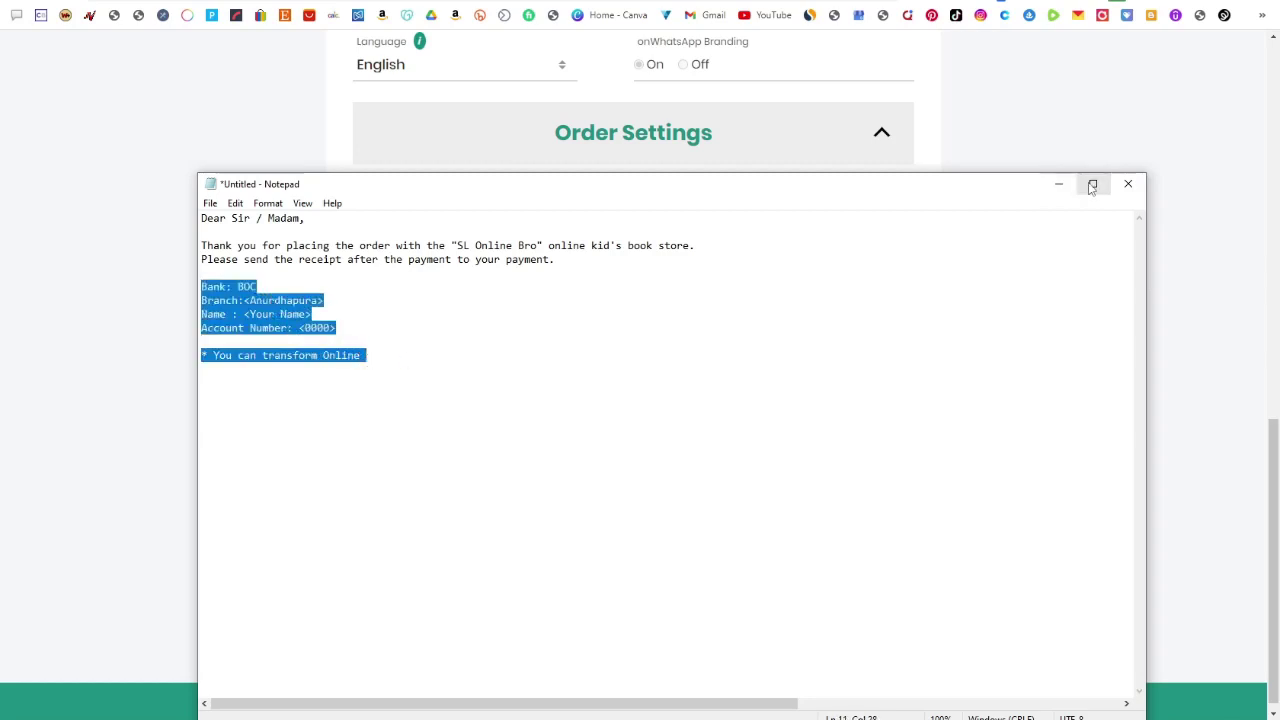
pyautogui.click(1059, 185)
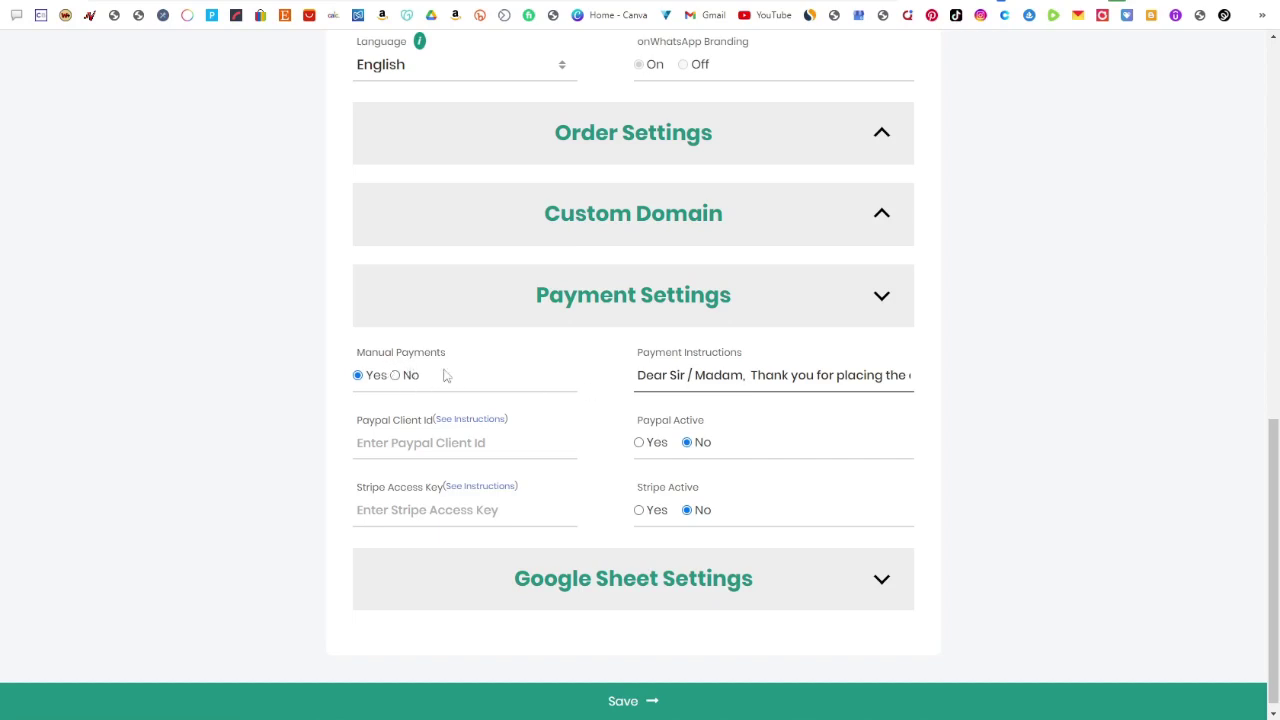
pyautogui.moveTo(654, 376); pyautogui.dragTo(917, 398)
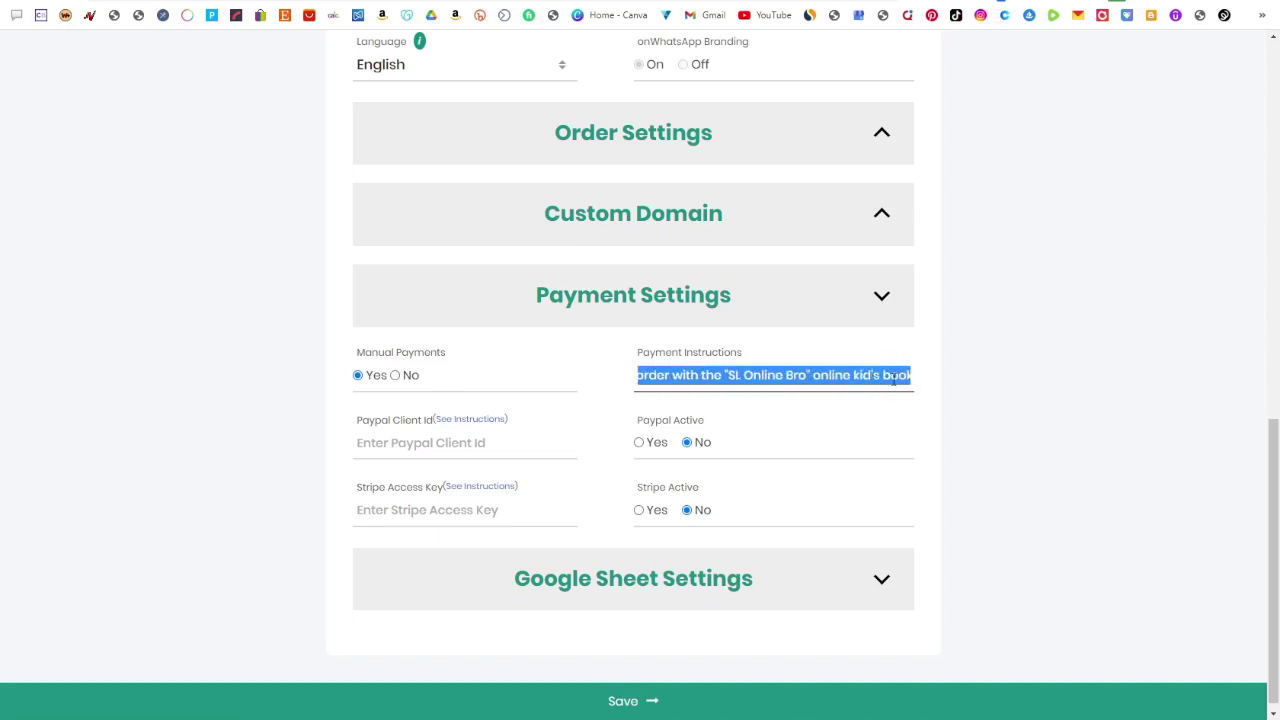
# Switch Manual Payments between No and Yes to compare it with the PayPal and Stripe options, leaving Yes selected, and recheck the Notepad message
pyautogui.click(395, 376)
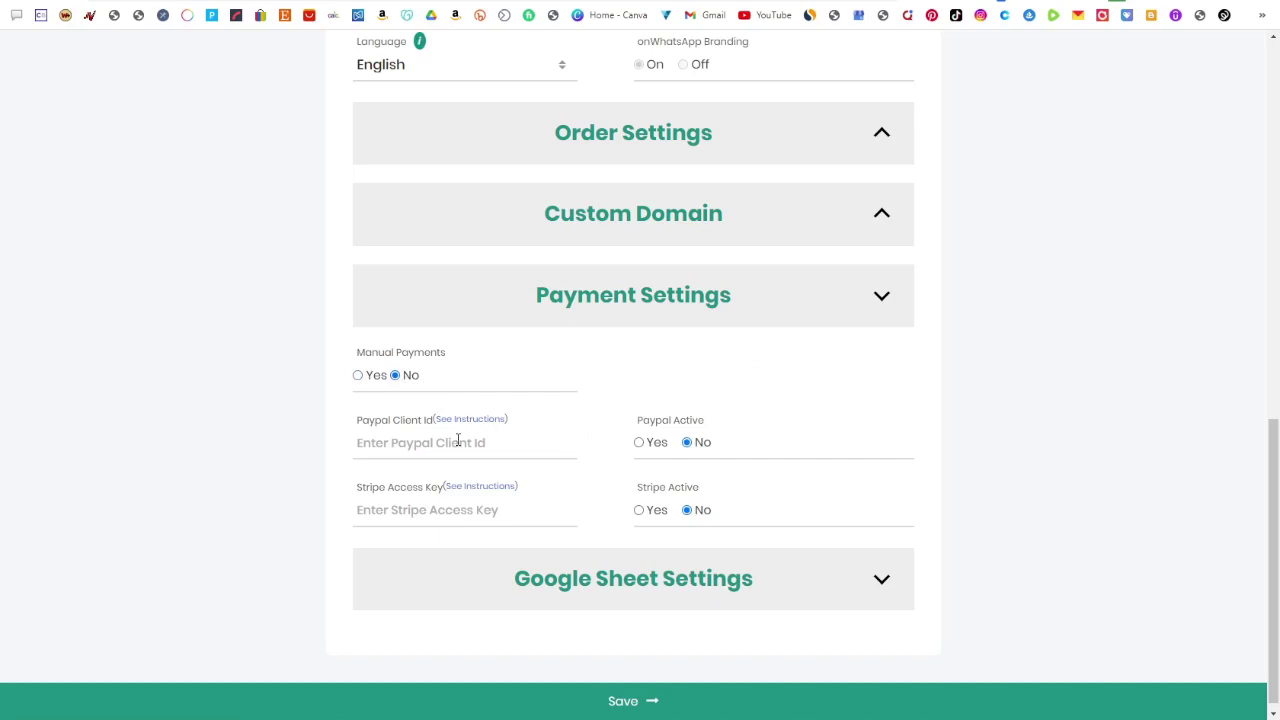
pyautogui.moveTo(638, 488); pyautogui.dragTo(702, 489)
pyautogui.moveTo(713, 422); pyautogui.dragTo(636, 428)
pyautogui.click(358, 376)
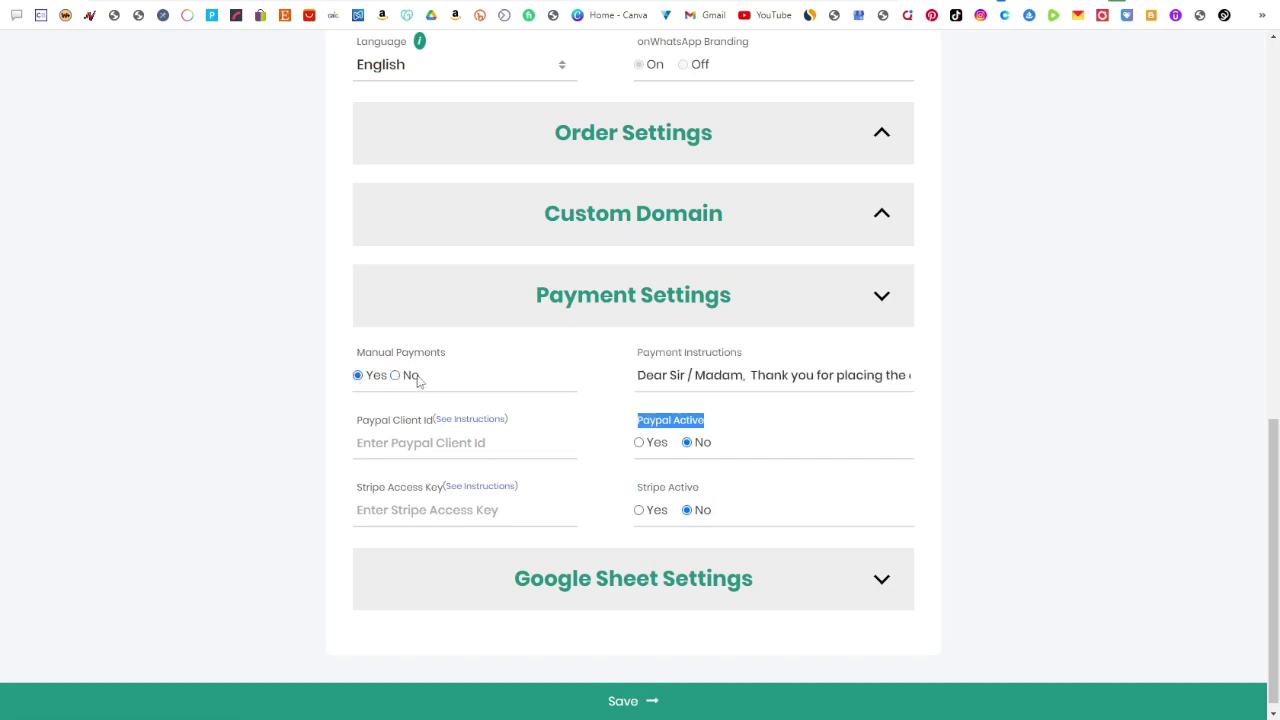
pyautogui.click(396, 376)
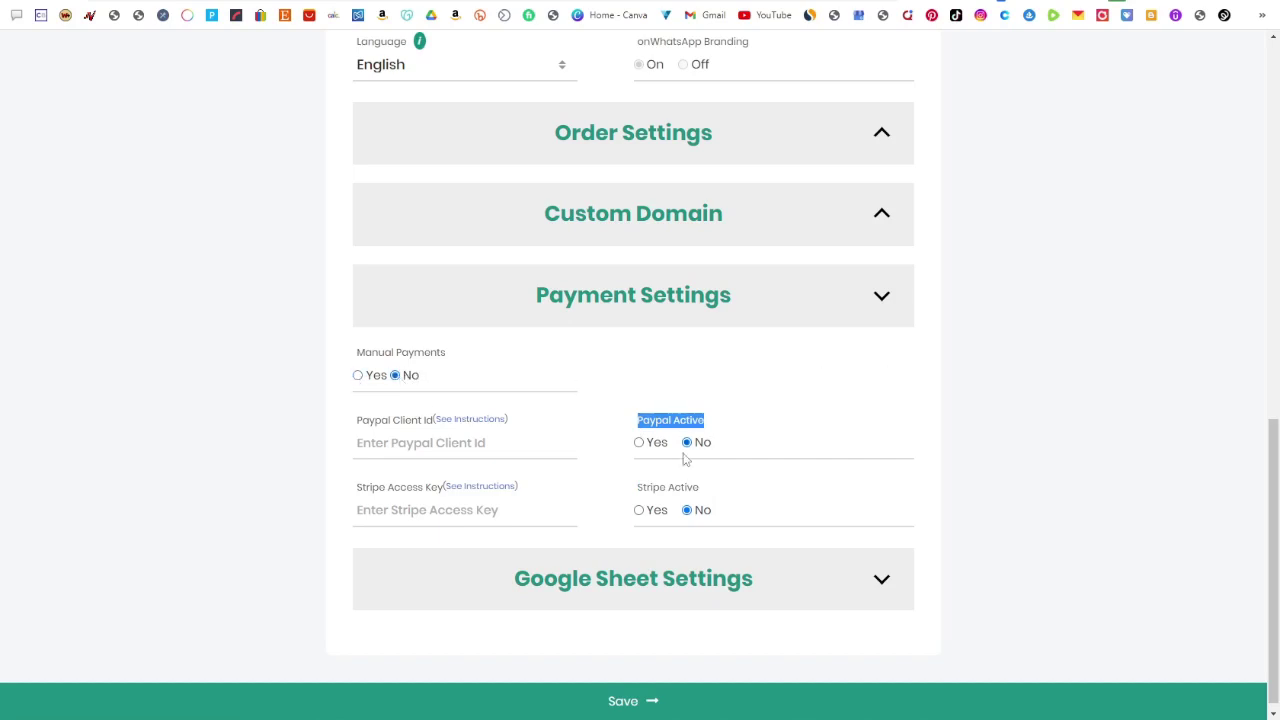
pyautogui.moveTo(708, 495); pyautogui.dragTo(643, 483)
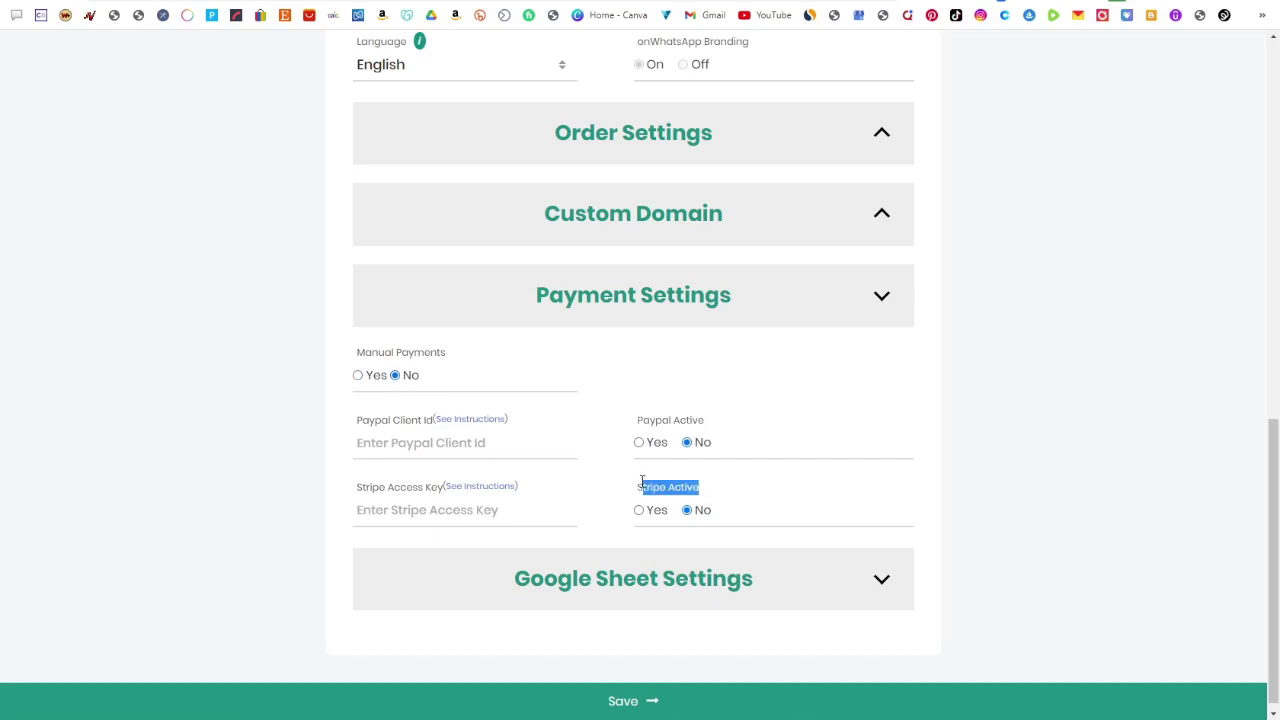
pyautogui.doubleClick(657, 487)
pyautogui.click(643, 421)
pyautogui.moveTo(643, 421); pyautogui.dragTo(705, 417)
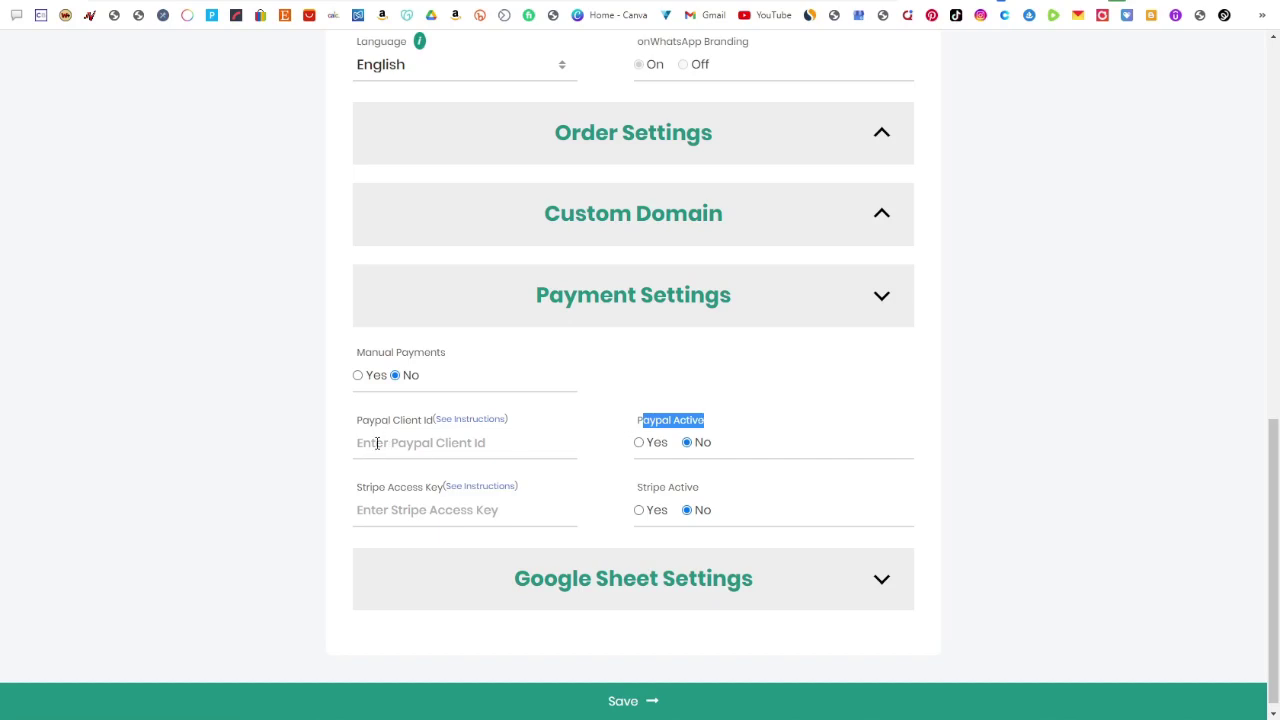
pyautogui.click(359, 377)
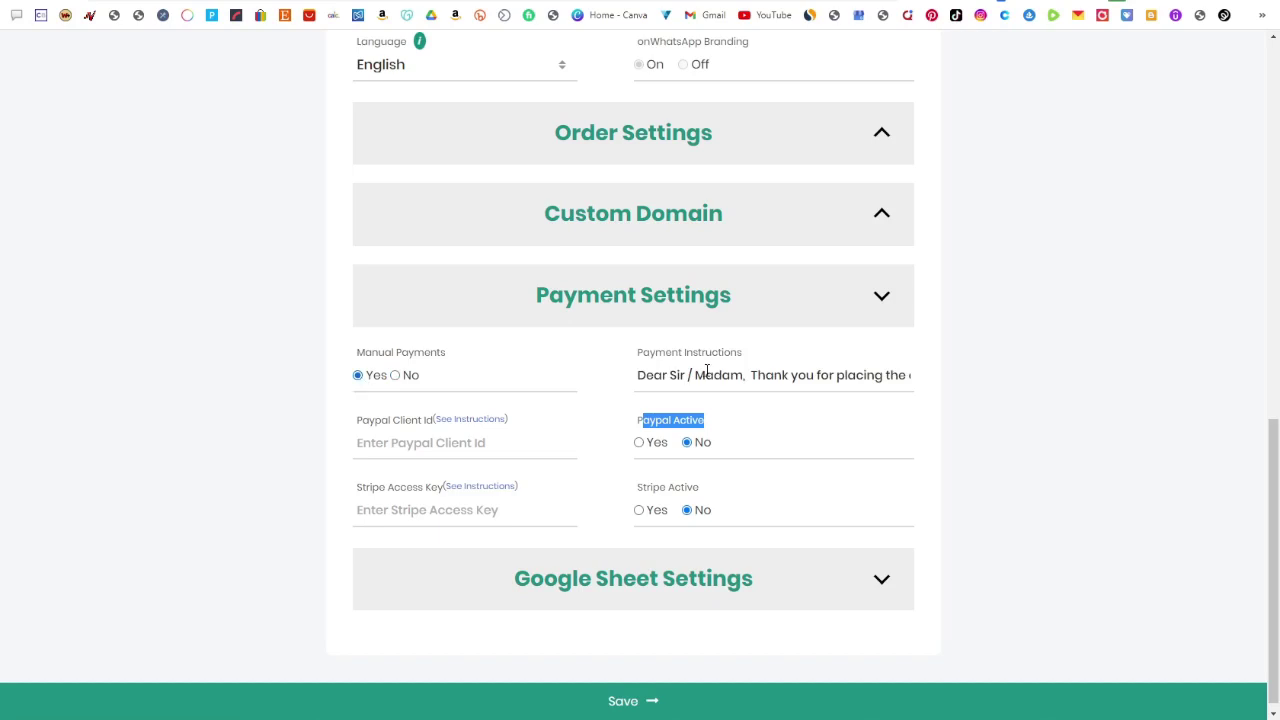
pyautogui.hotkey('alt', 'Tab')
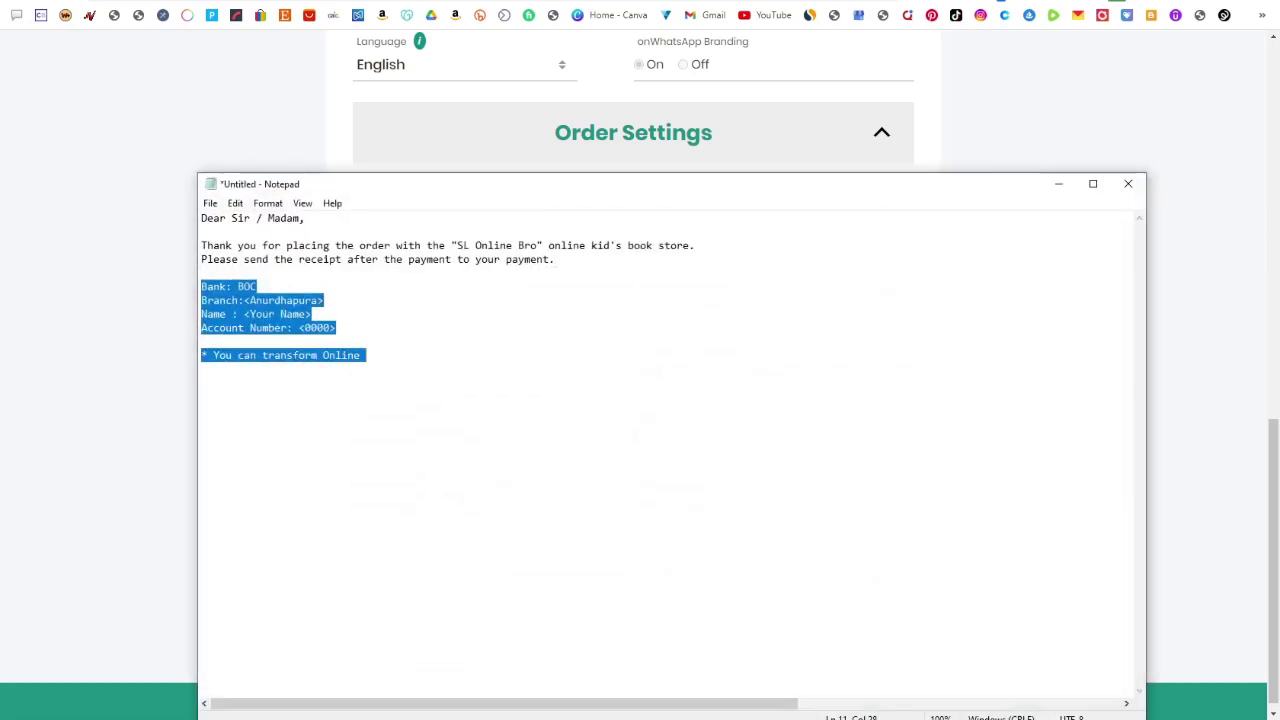
pyautogui.hotkey('alt', 'Tab')
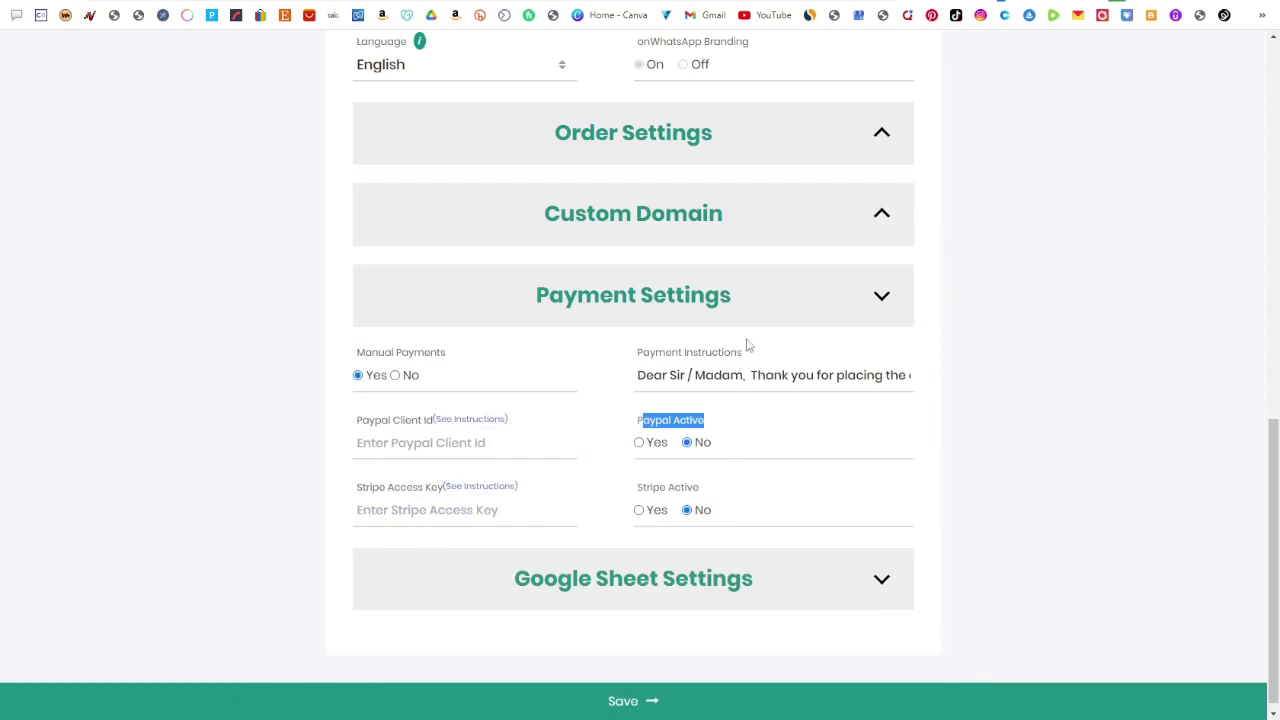
# Collapse the Payment Settings and examine the sheet-sharing instructions and ID fields in the Google Sheet Settings
pyautogui.click(881, 296)
pyautogui.click(790, 578)
pyautogui.scroll(-2, 740, 510)
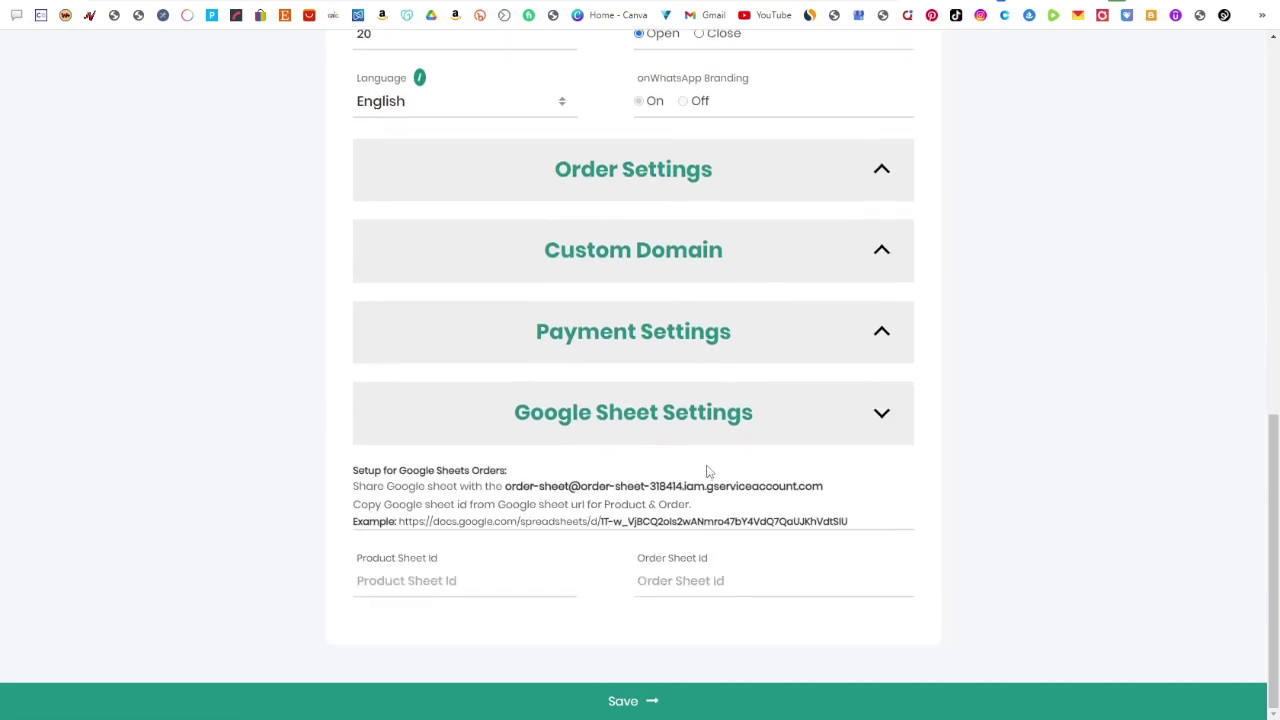
pyautogui.click(818, 415)
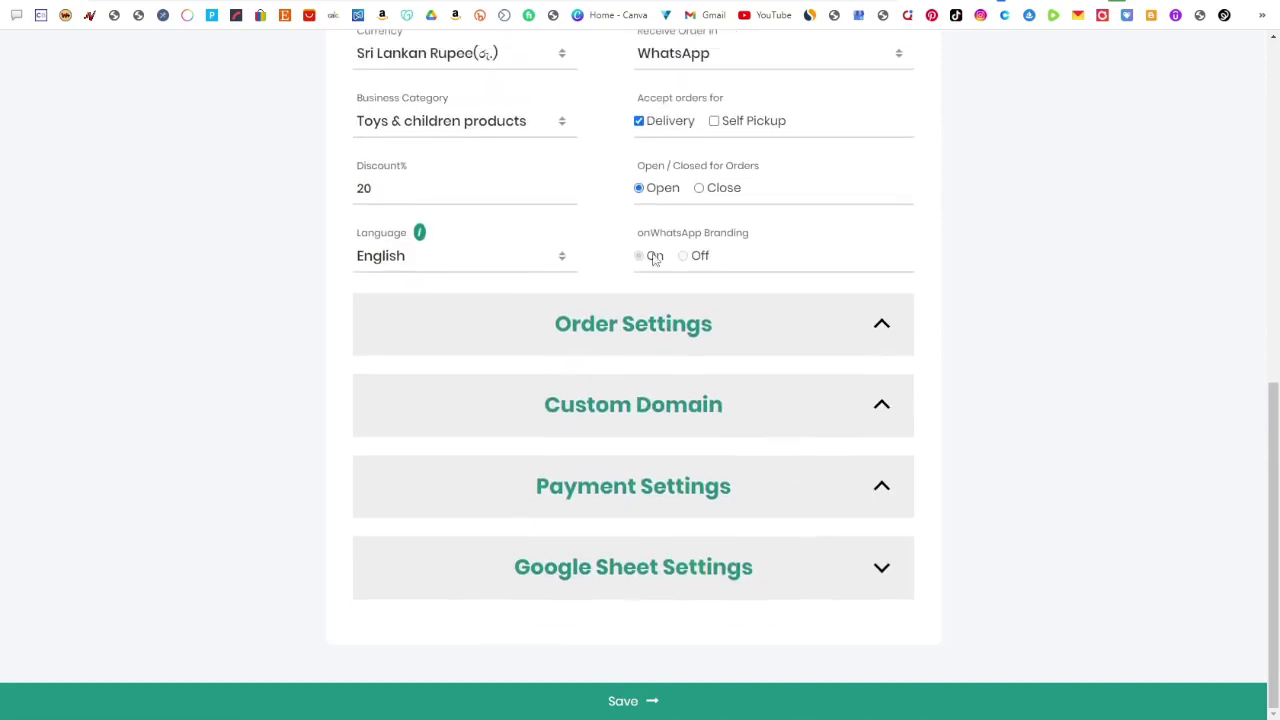
# Review the business settings from the brand name down and save them
pyautogui.scroll(2, 600, 170)
pyautogui.scroll(2, 611, 180)
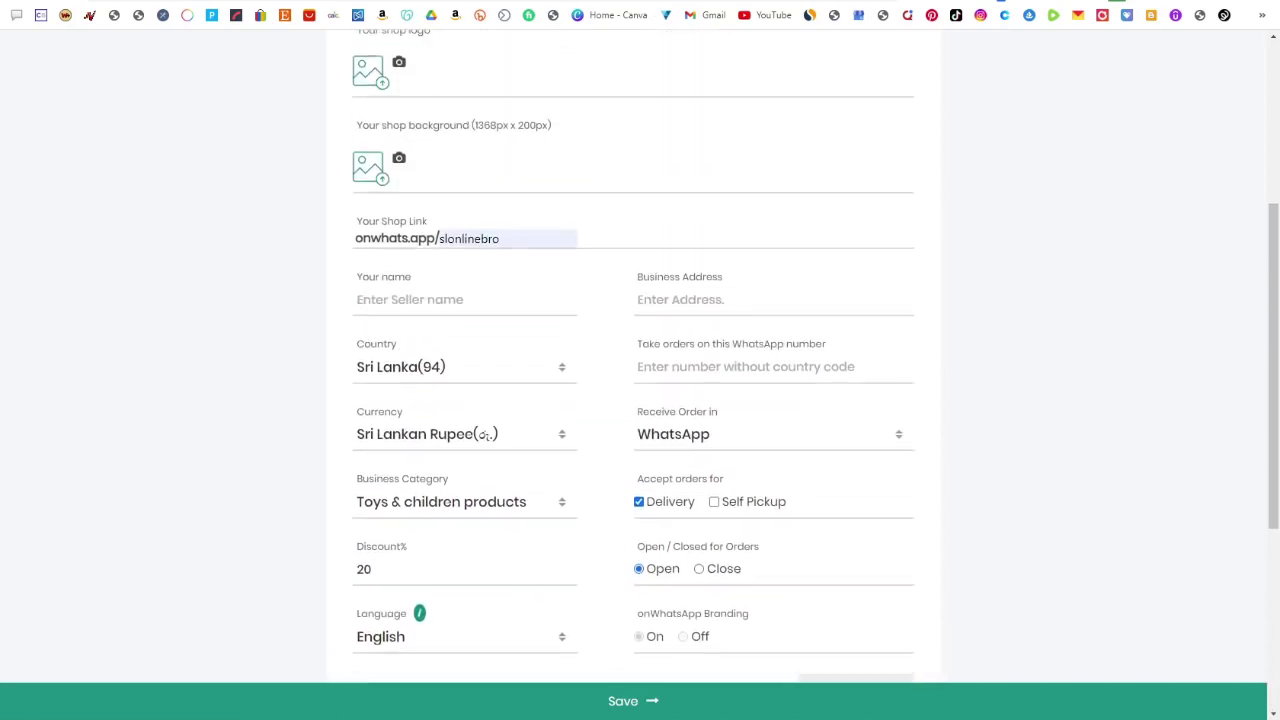
pyautogui.scroll(4, 712, 404)
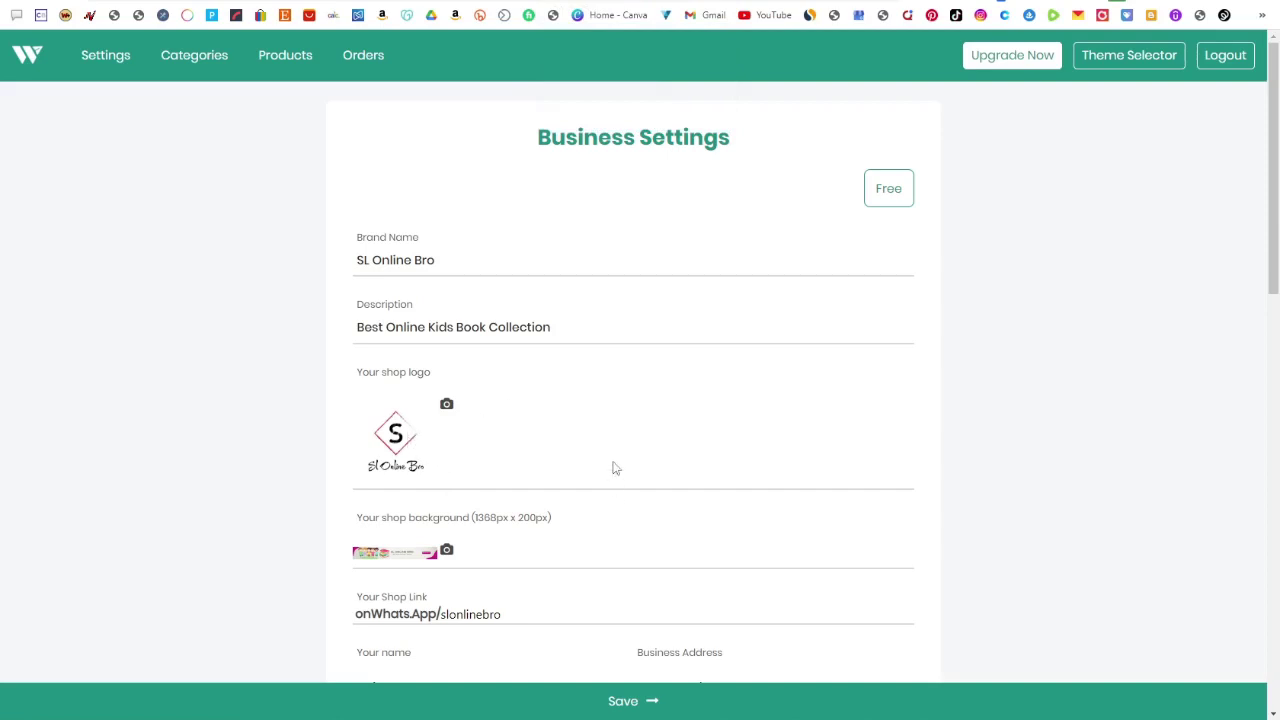
pyautogui.scroll(-4, 540, 700)
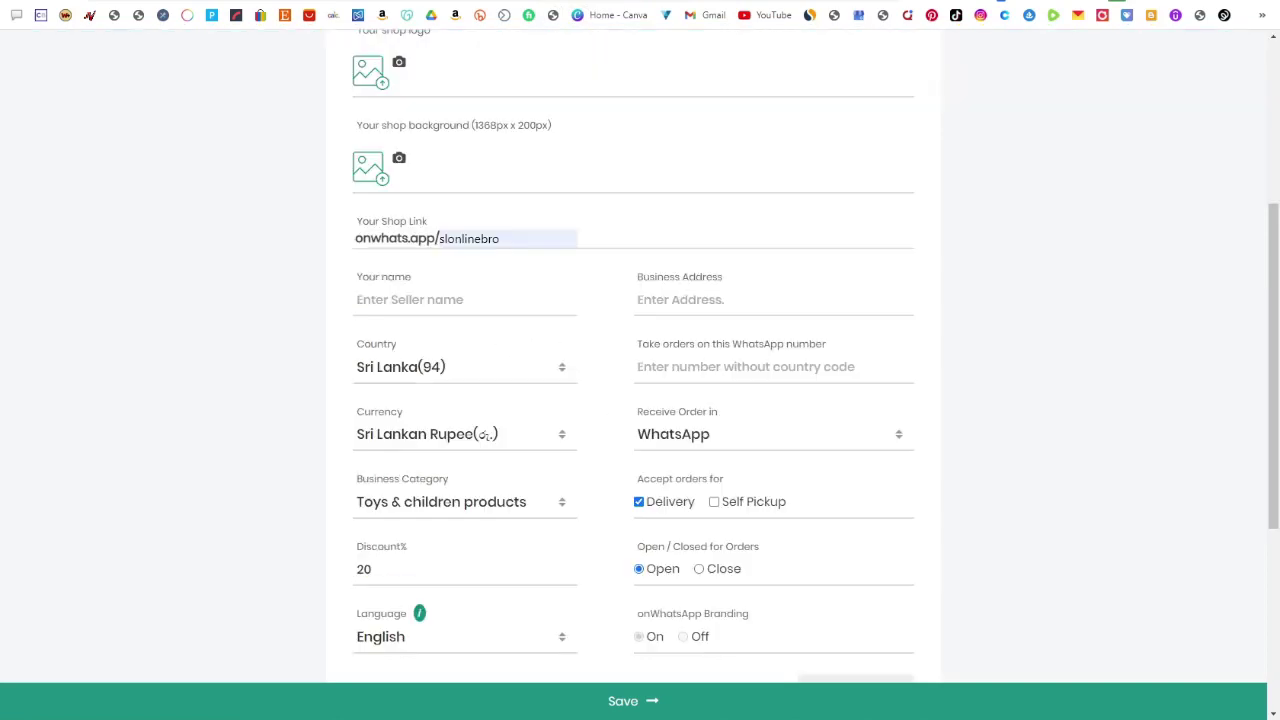
pyautogui.click(614, 706)
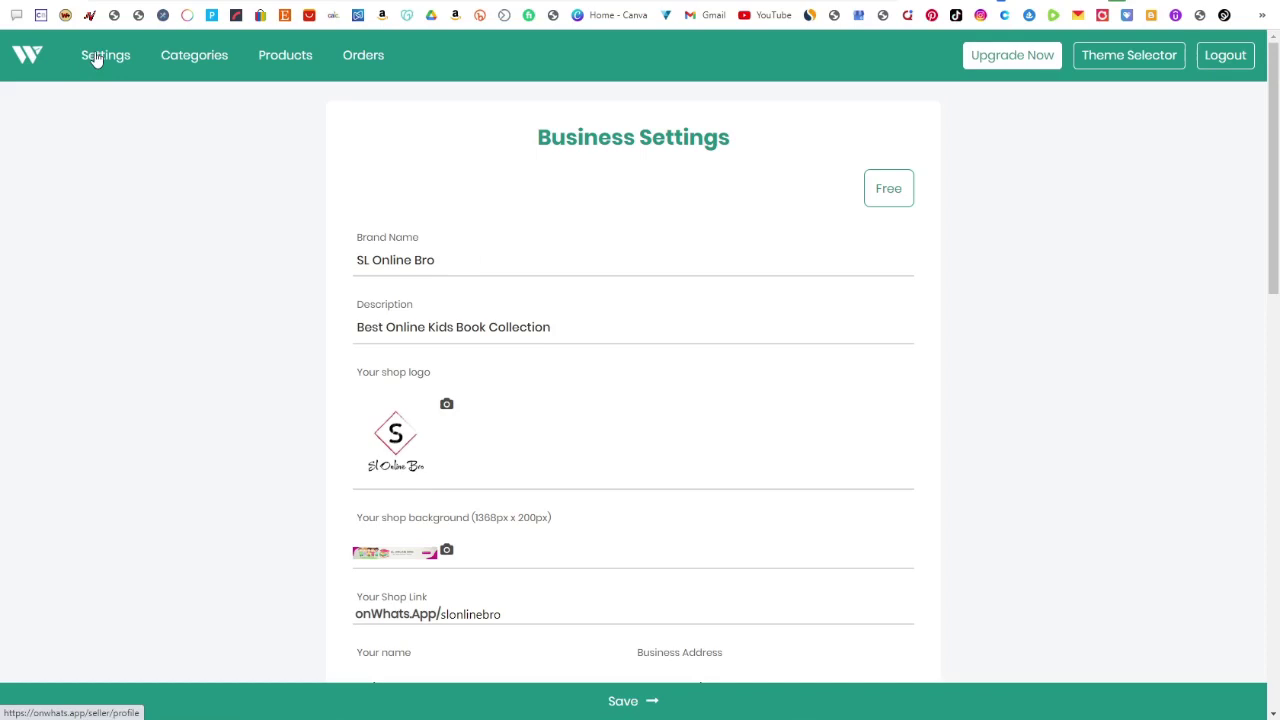
# Add a new active category named Book on the Categories page
pyautogui.click(185, 58)
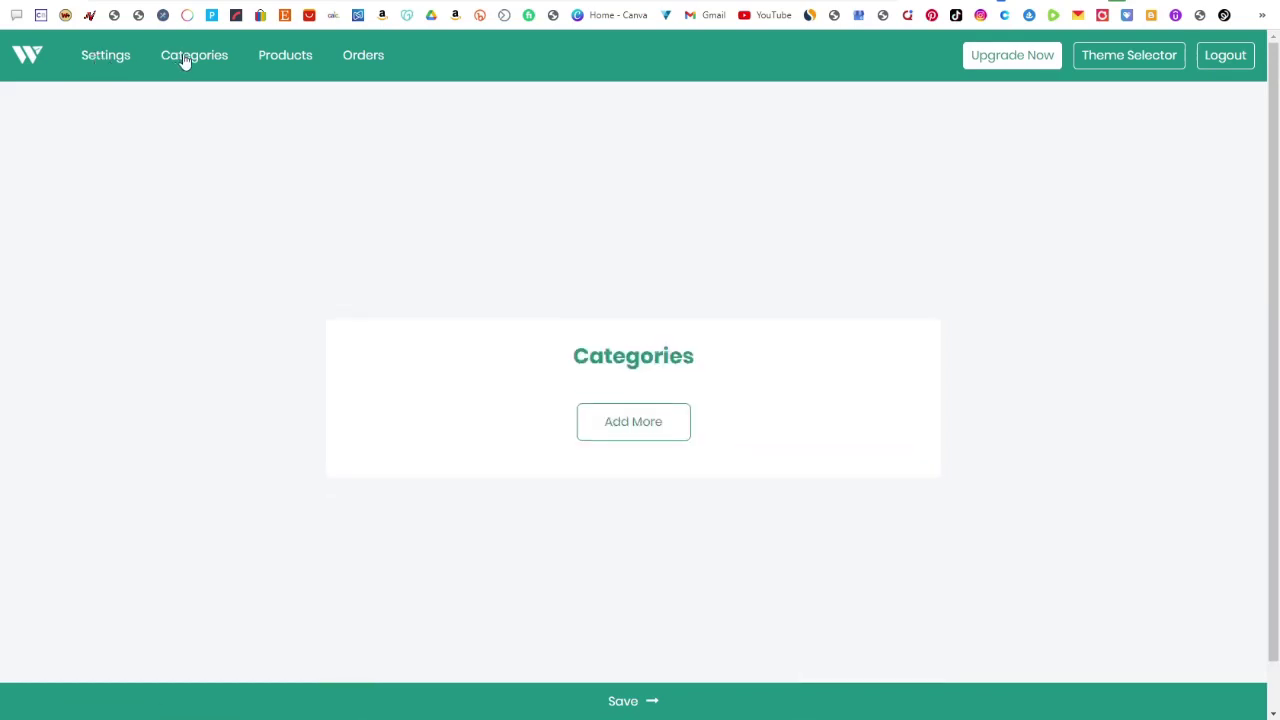
pyautogui.click(654, 437)
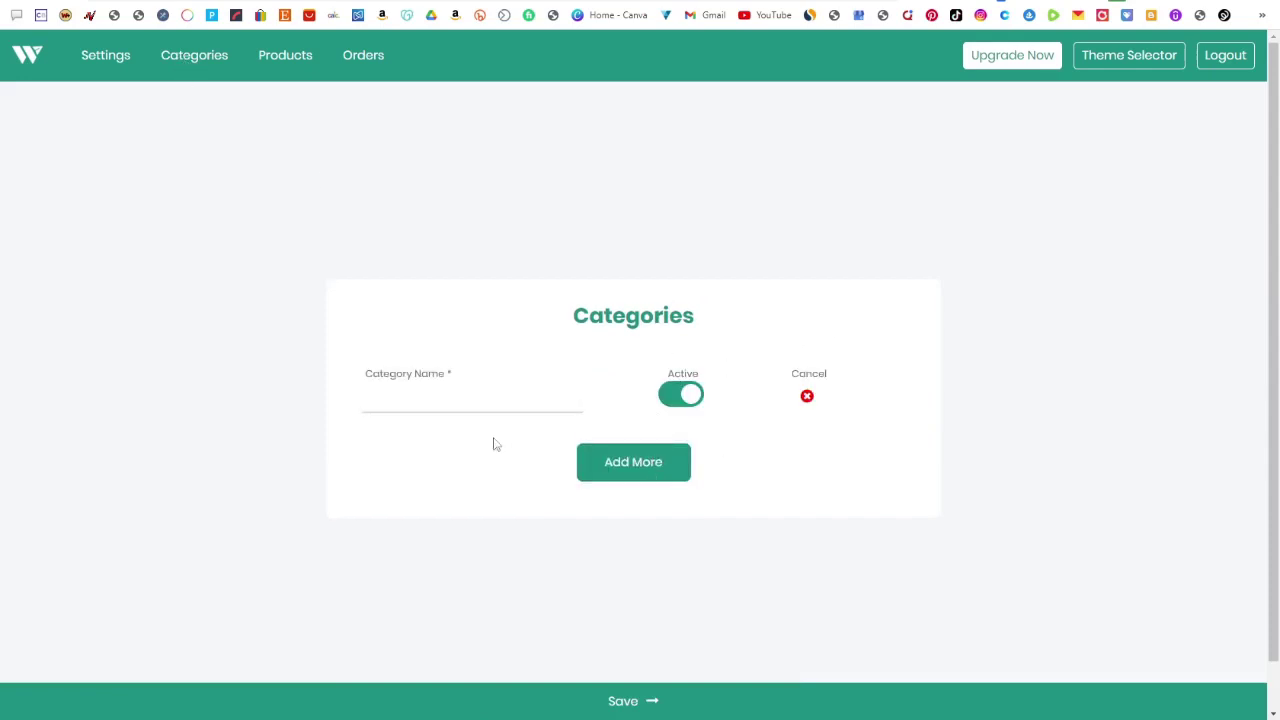
pyautogui.click(491, 401)
pyautogui.write('Book')
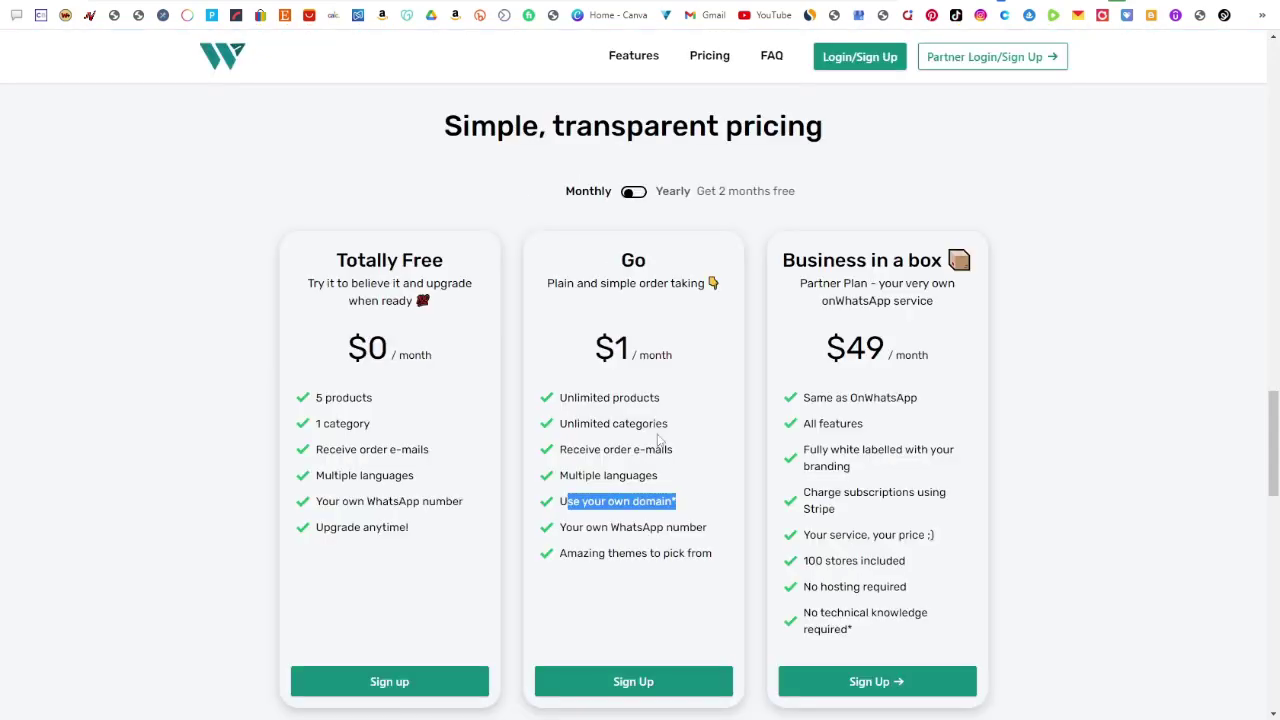
# Compare the category allowances of the Totally Free and Go plans on the pricing page, and save the Book category
pyautogui.moveTo(378, 432); pyautogui.dragTo(308, 427)
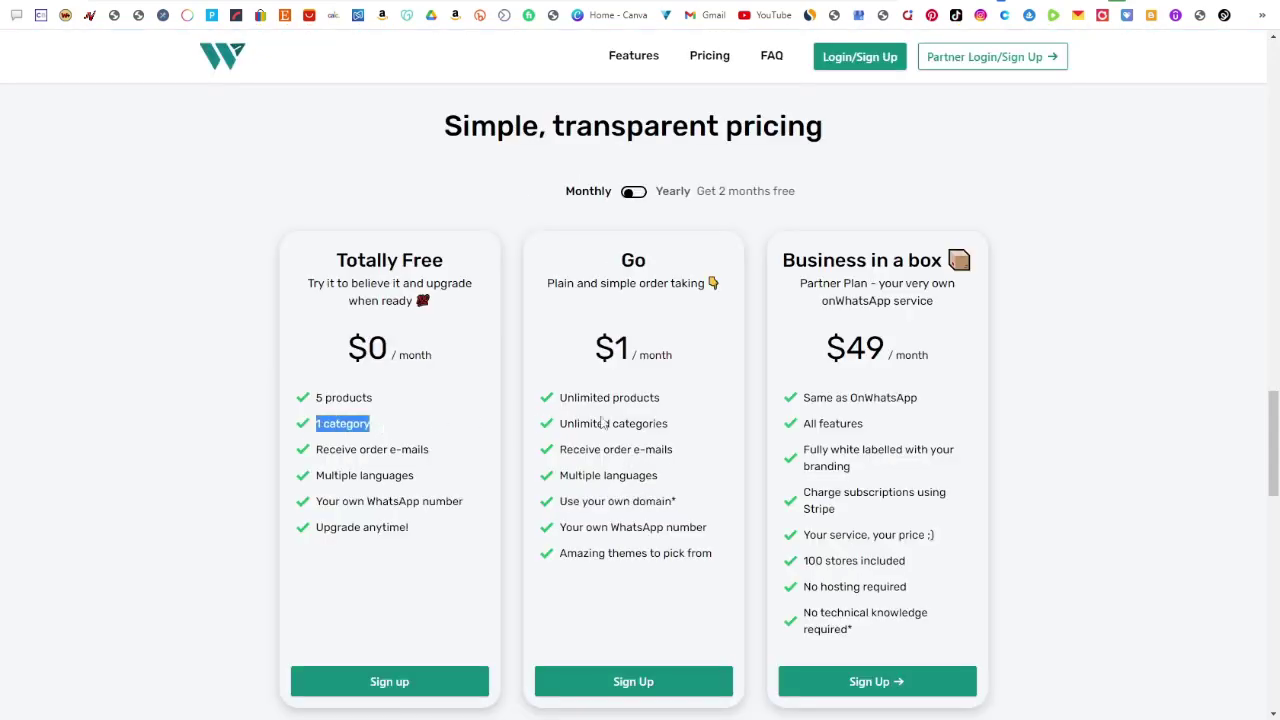
pyautogui.moveTo(561, 425); pyautogui.dragTo(675, 422)
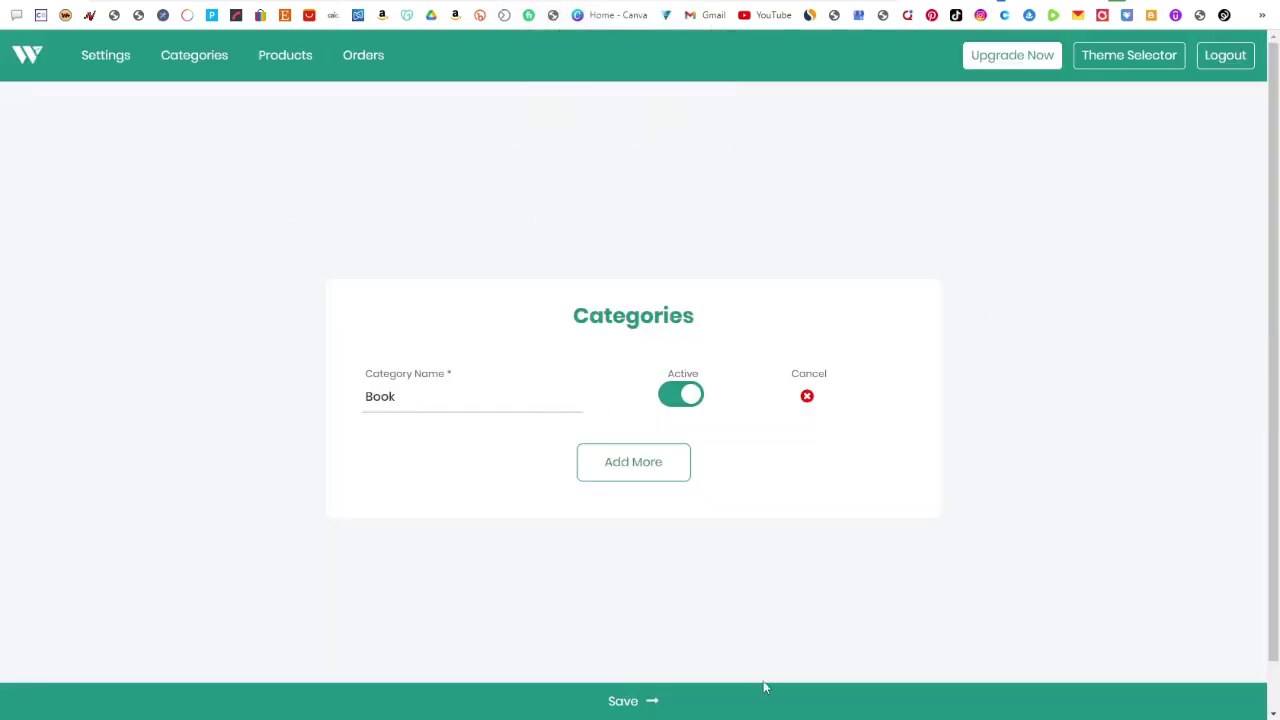
pyautogui.click(673, 708)
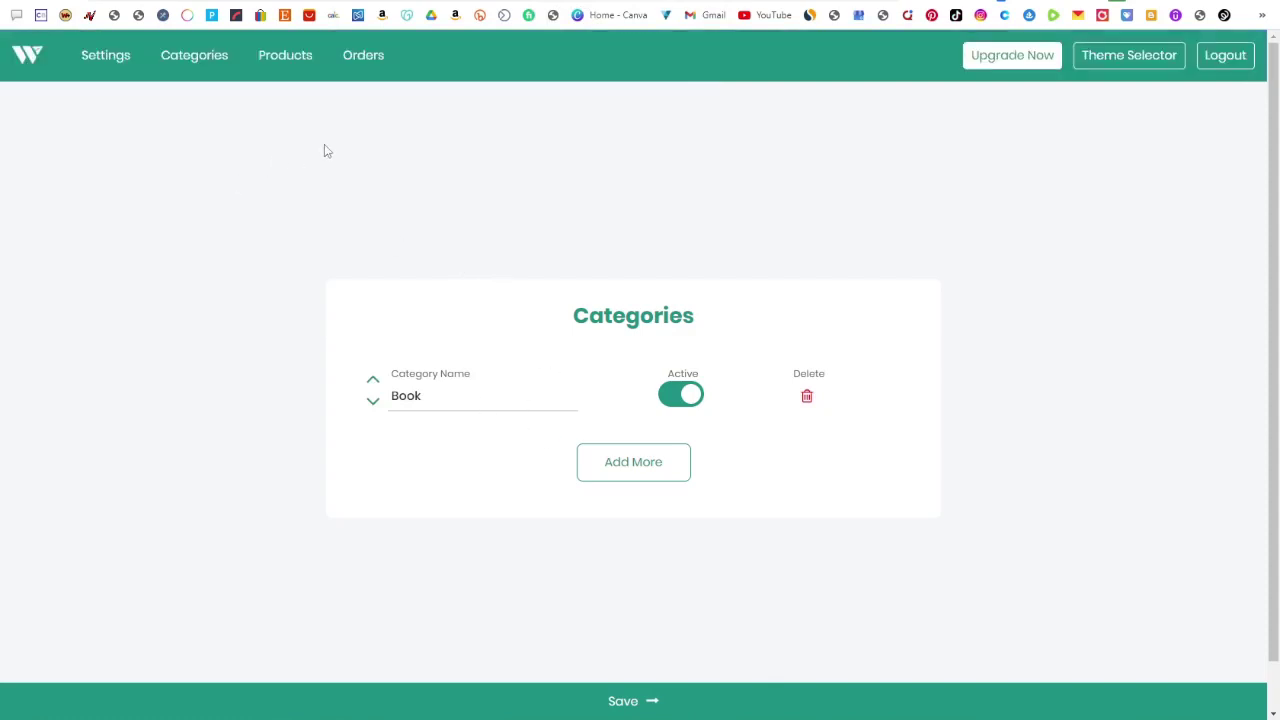
# Open the Products page and inspect the Book category's editing options without changing them
pyautogui.click(285, 59)
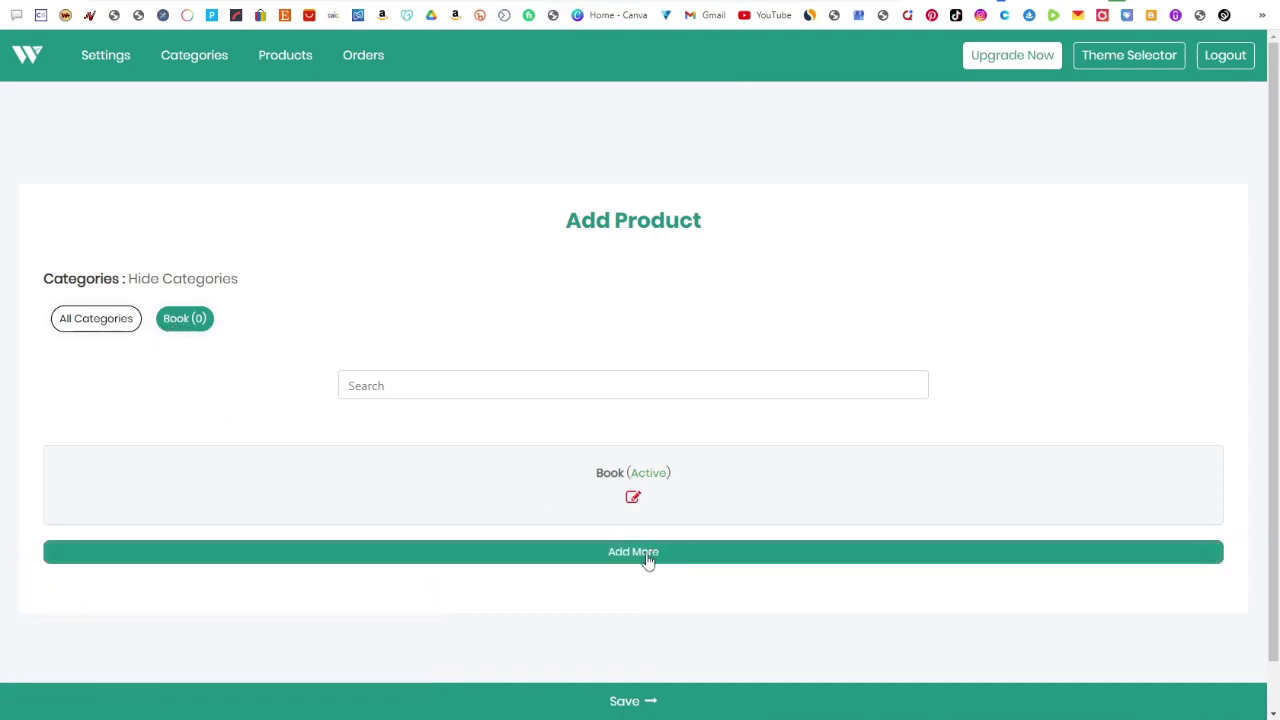
pyautogui.click(632, 498)
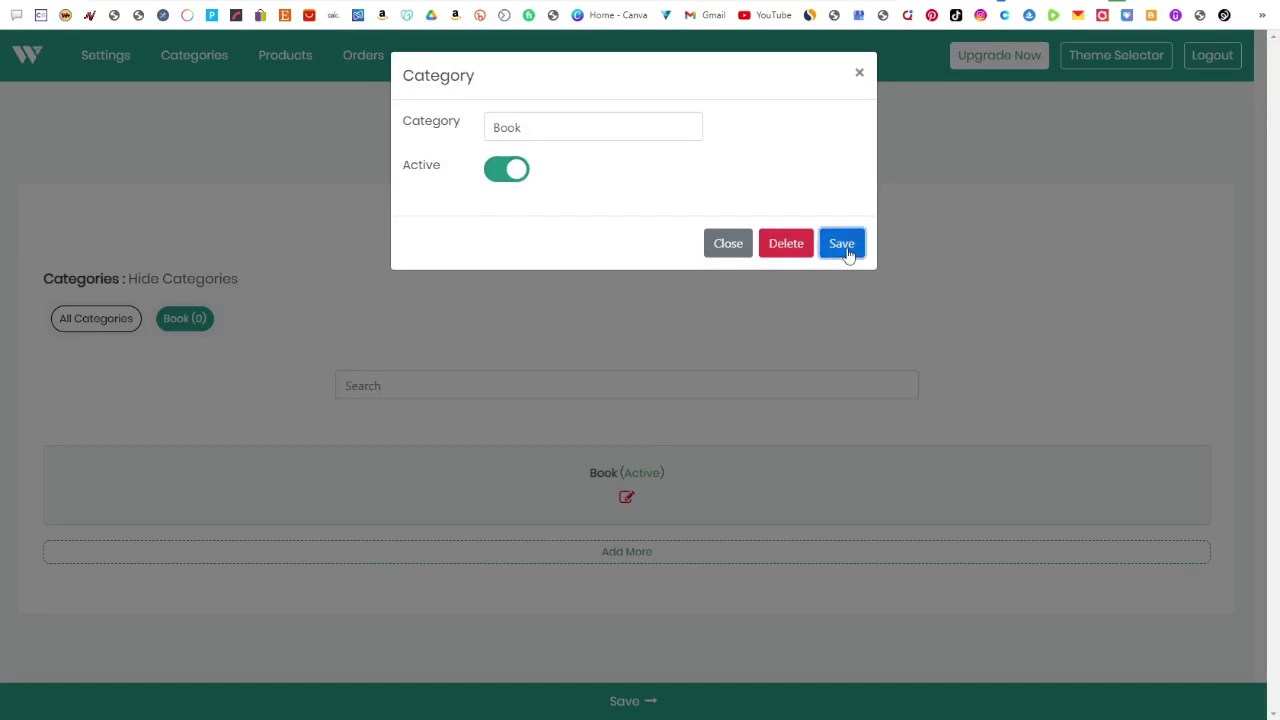
pyautogui.click(858, 73)
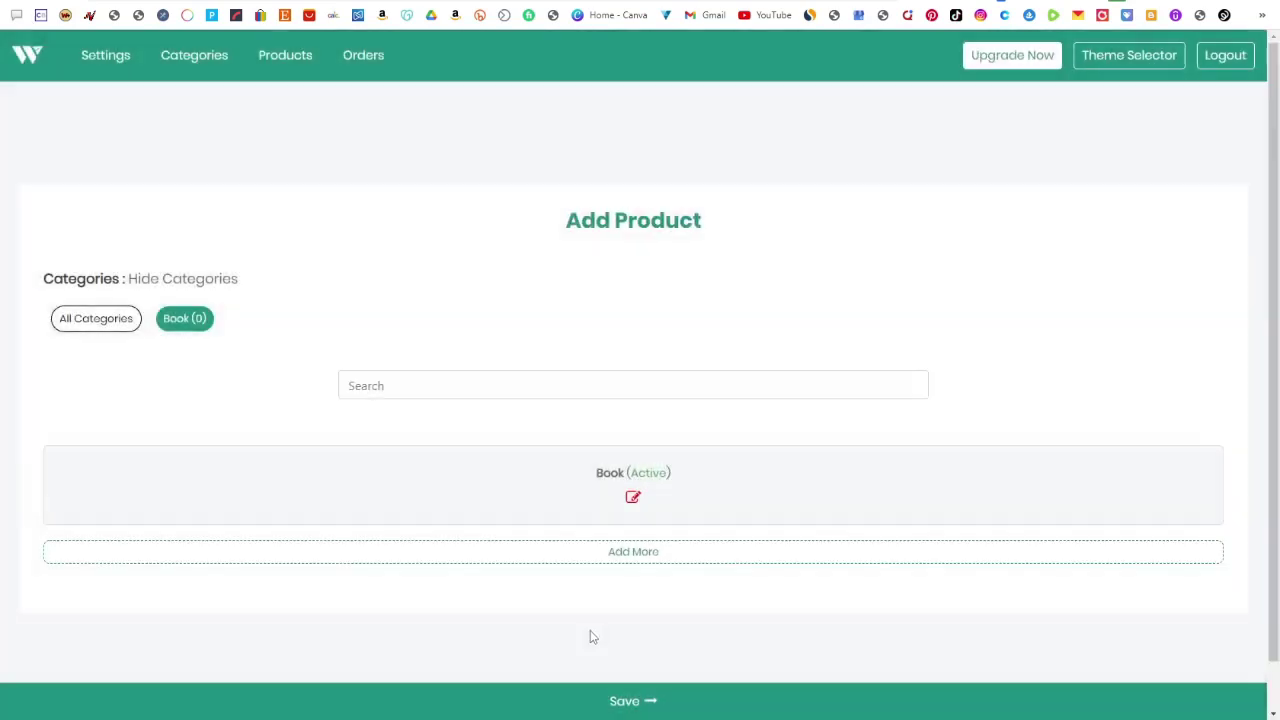
# Add a product to the Book category with sinhala alphabet Book as both its name and its description
pyautogui.click(646, 551)
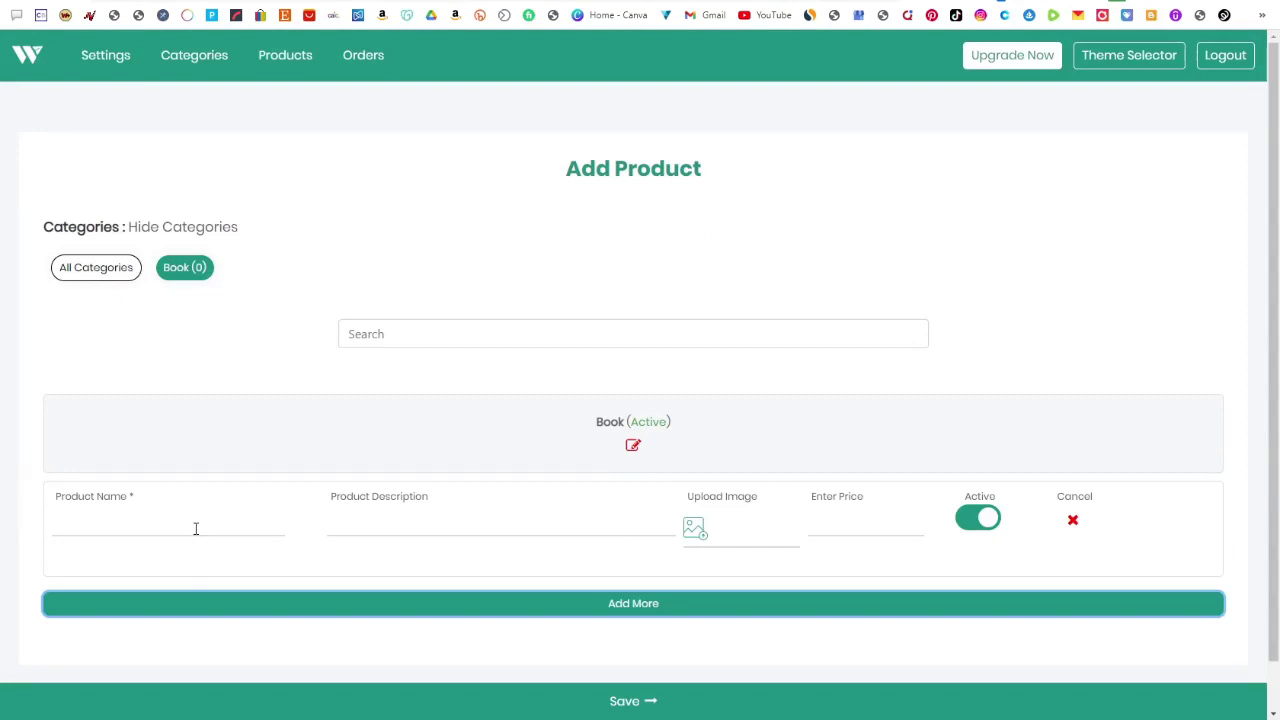
pyautogui.click(196, 528)
pyautogui.write('sinhala alphabet')
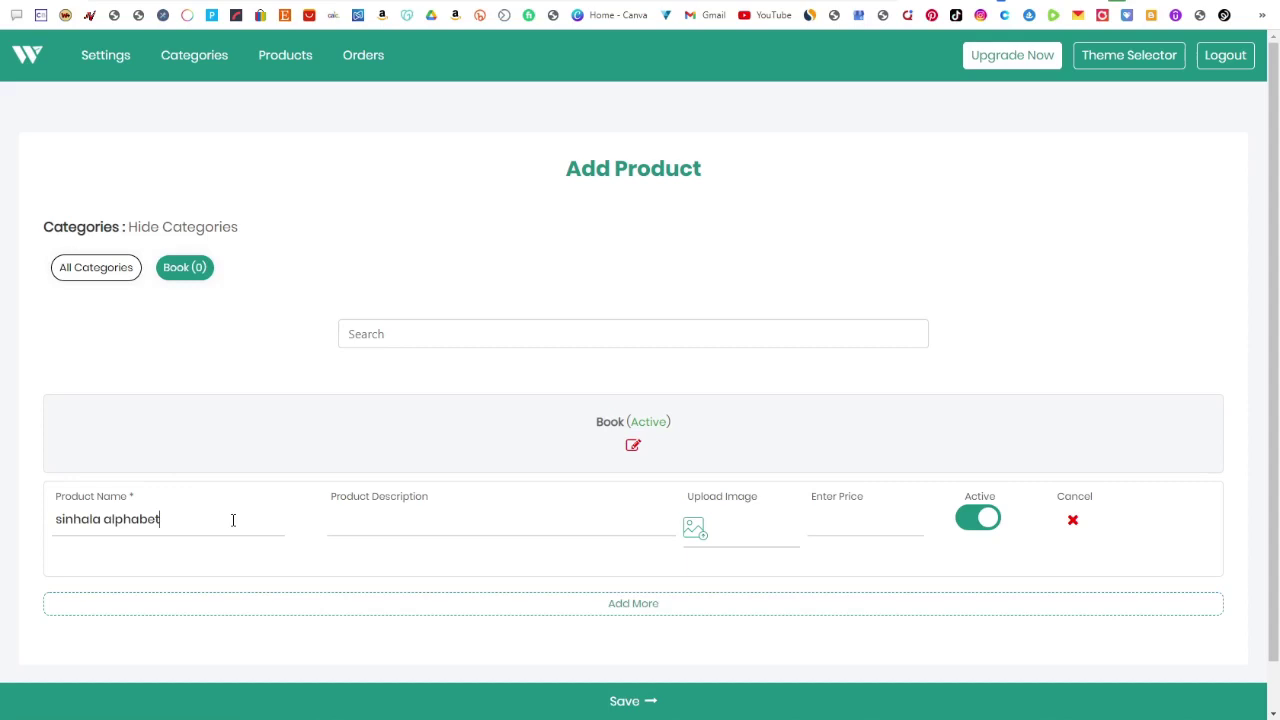
pyautogui.write('Book')
pyautogui.moveTo(233, 520); pyautogui.dragTo(57, 519)
pyautogui.hotkey('ctrl', 'c')
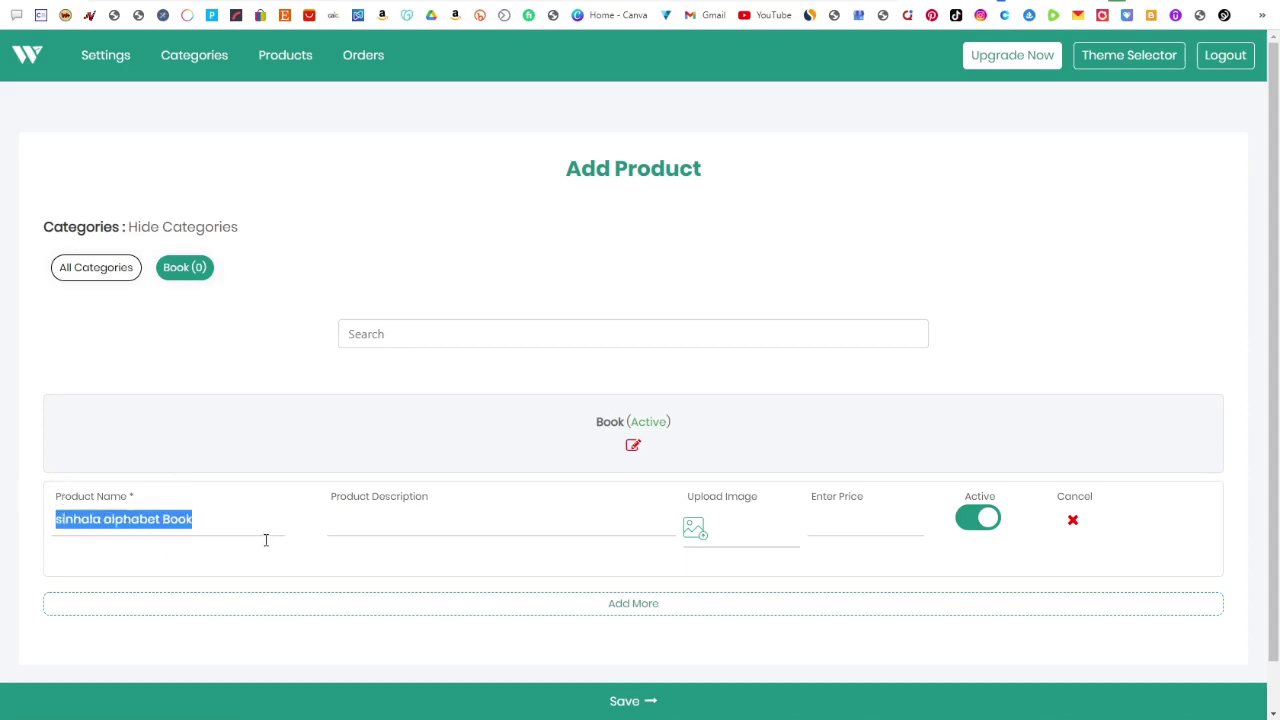
pyautogui.click(386, 528)
pyautogui.hotkey('ctrl', 'v')
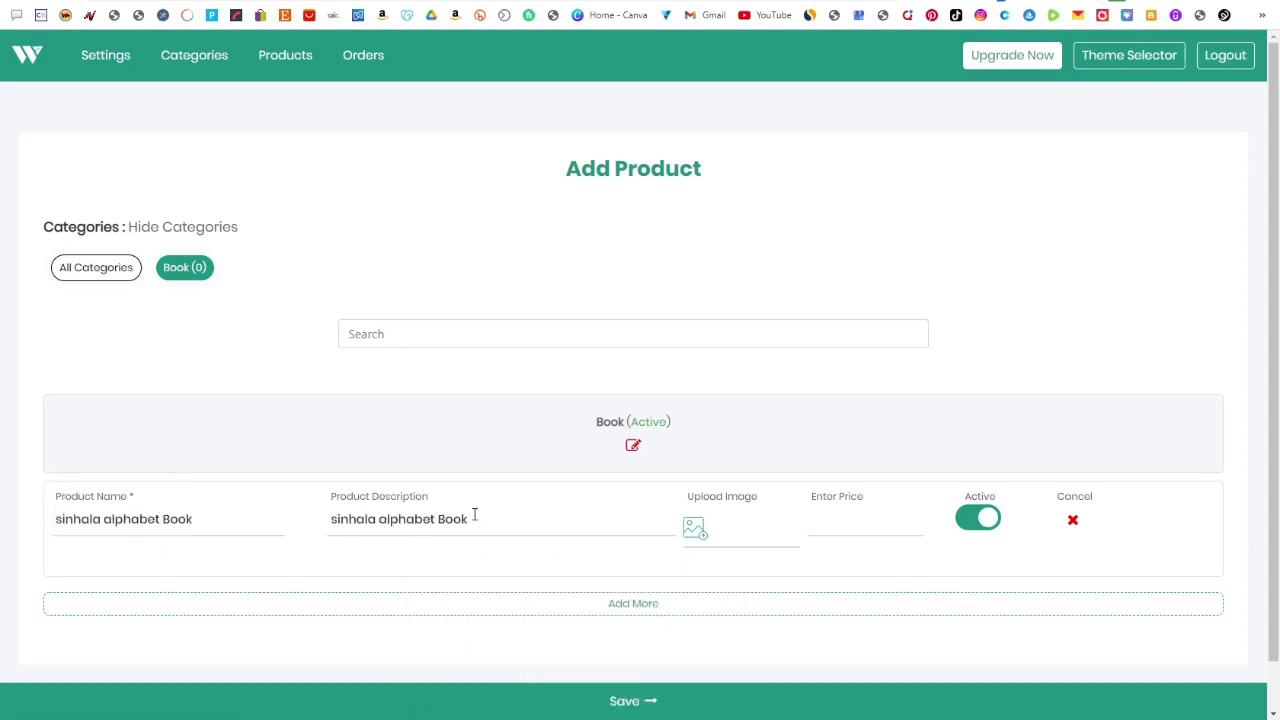
# Upload the book's cover image, set its price to 1600 and save the product, leaving no extra product row
pyautogui.click(695, 531)
pyautogui.write('00')
pyautogui.click(643, 705)
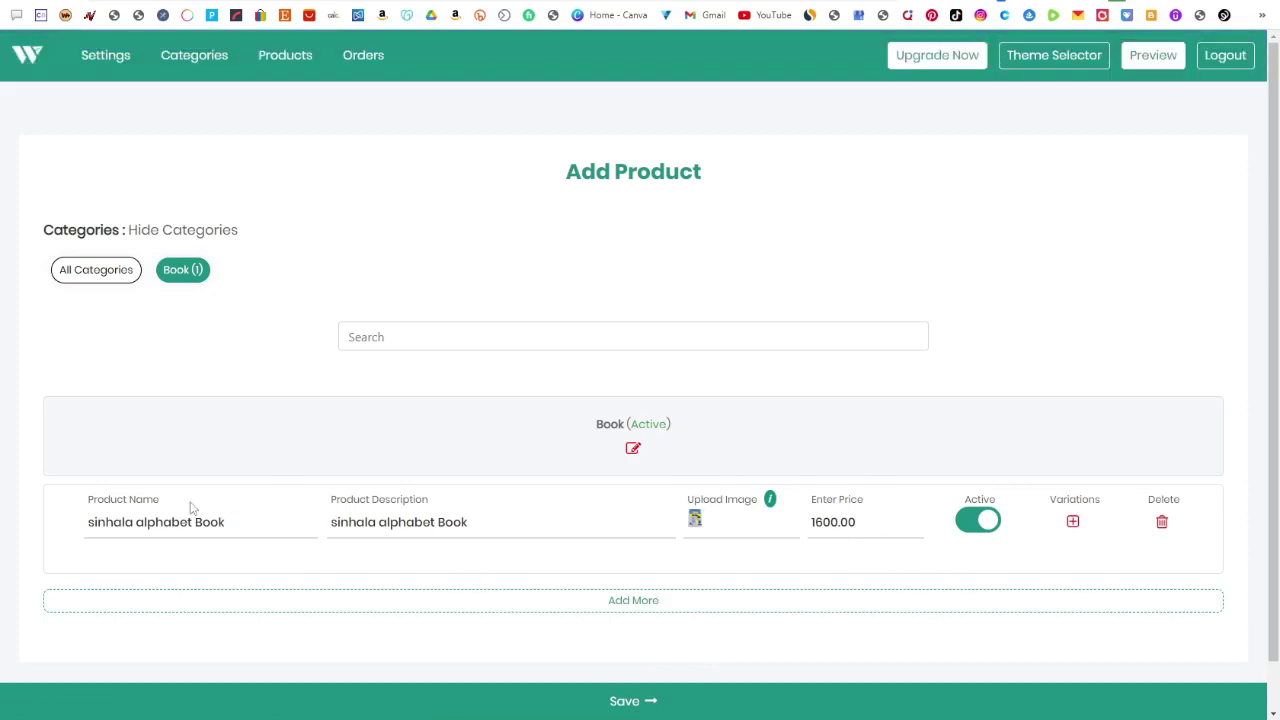
pyautogui.click(628, 604)
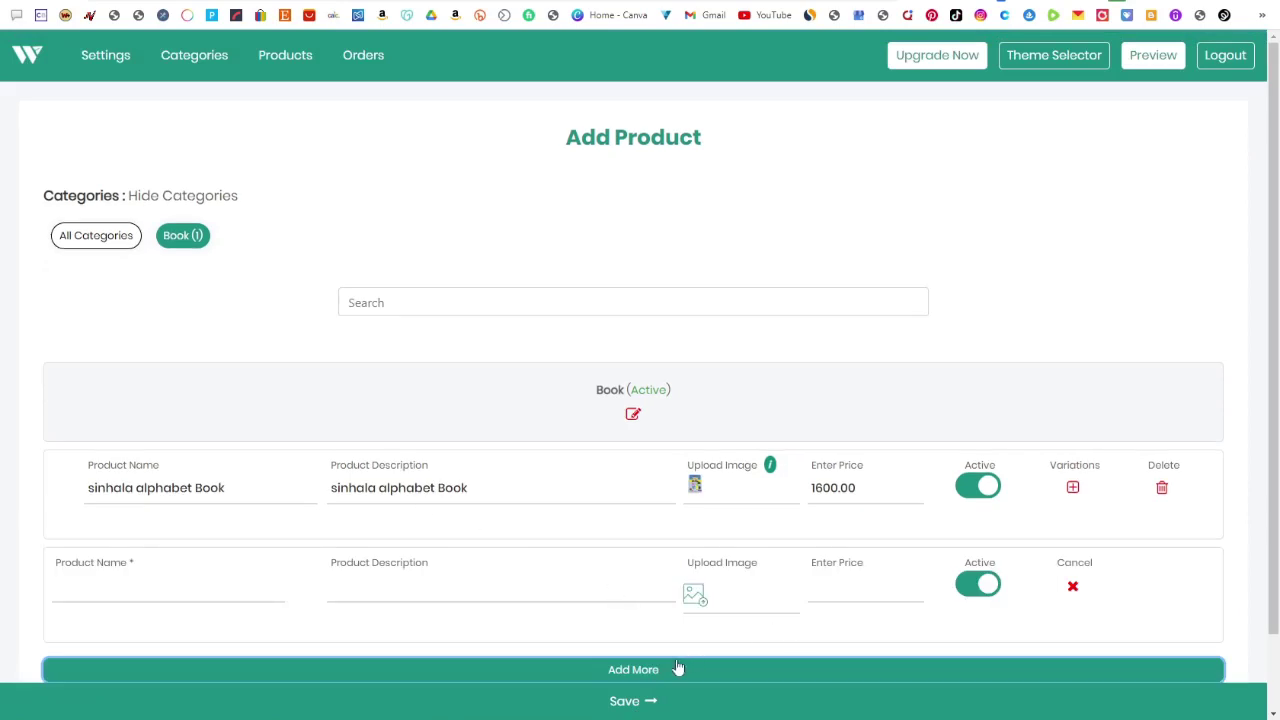
pyautogui.click(1073, 587)
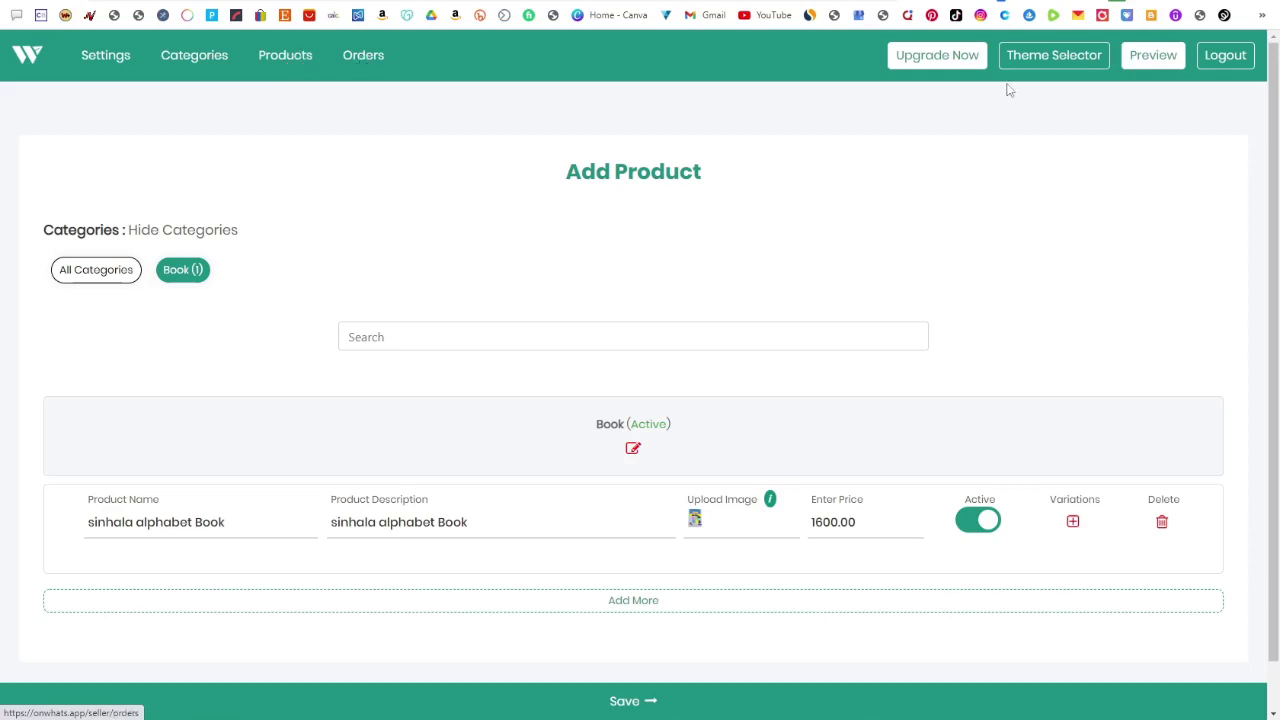
# Select the Rainforest theme for the store in the Design Marketplace
pyautogui.click(1075, 60)
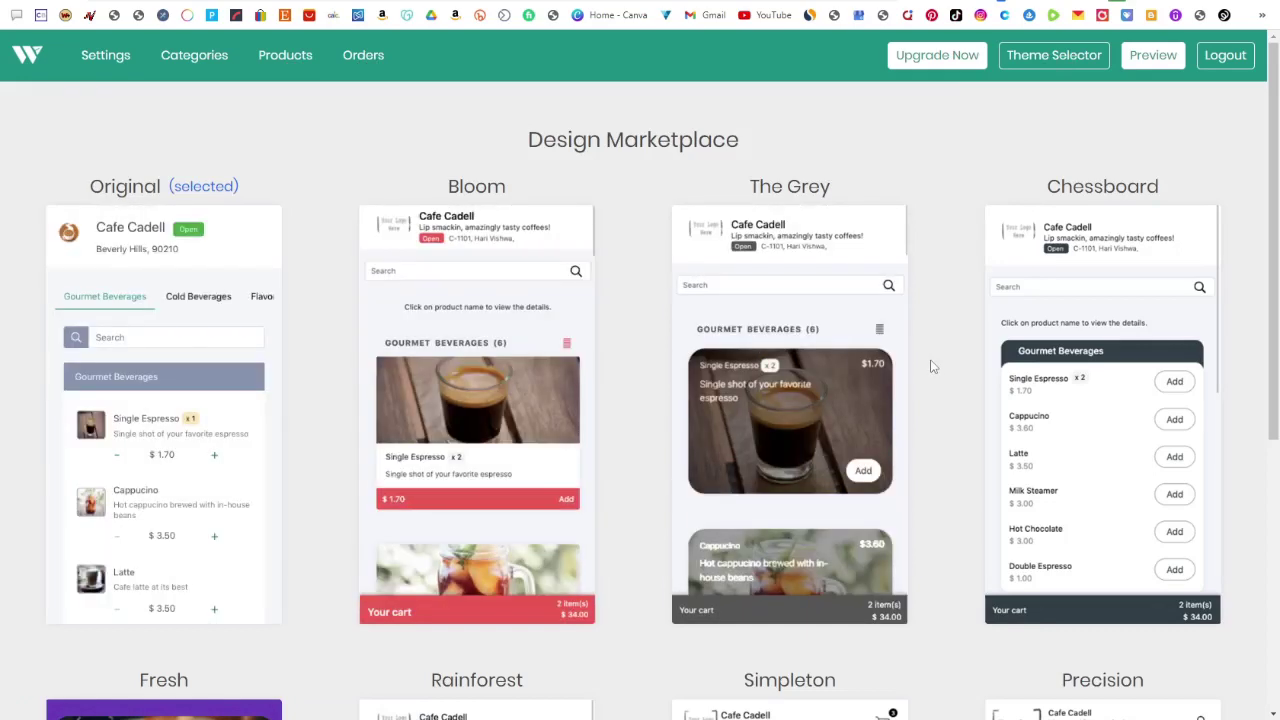
pyautogui.scroll(-5, 760, 342)
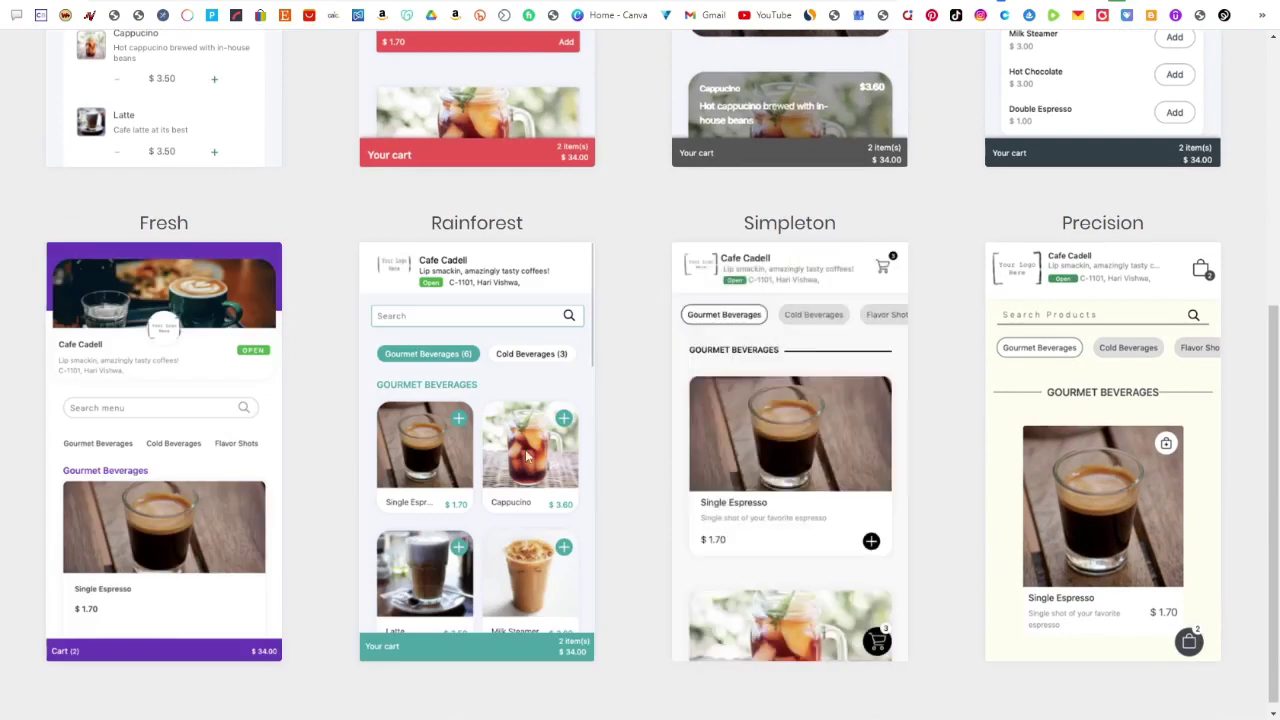
pyautogui.scroll(-1, 300, 330)
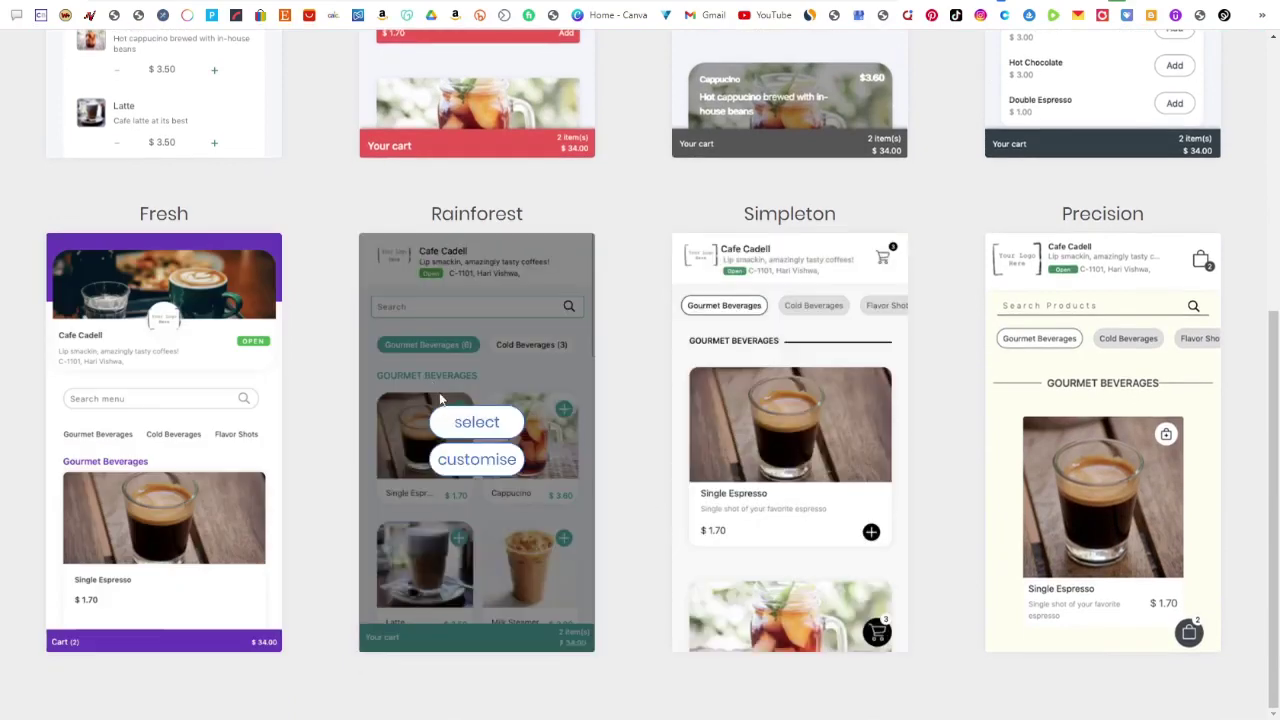
pyautogui.click(484, 442)
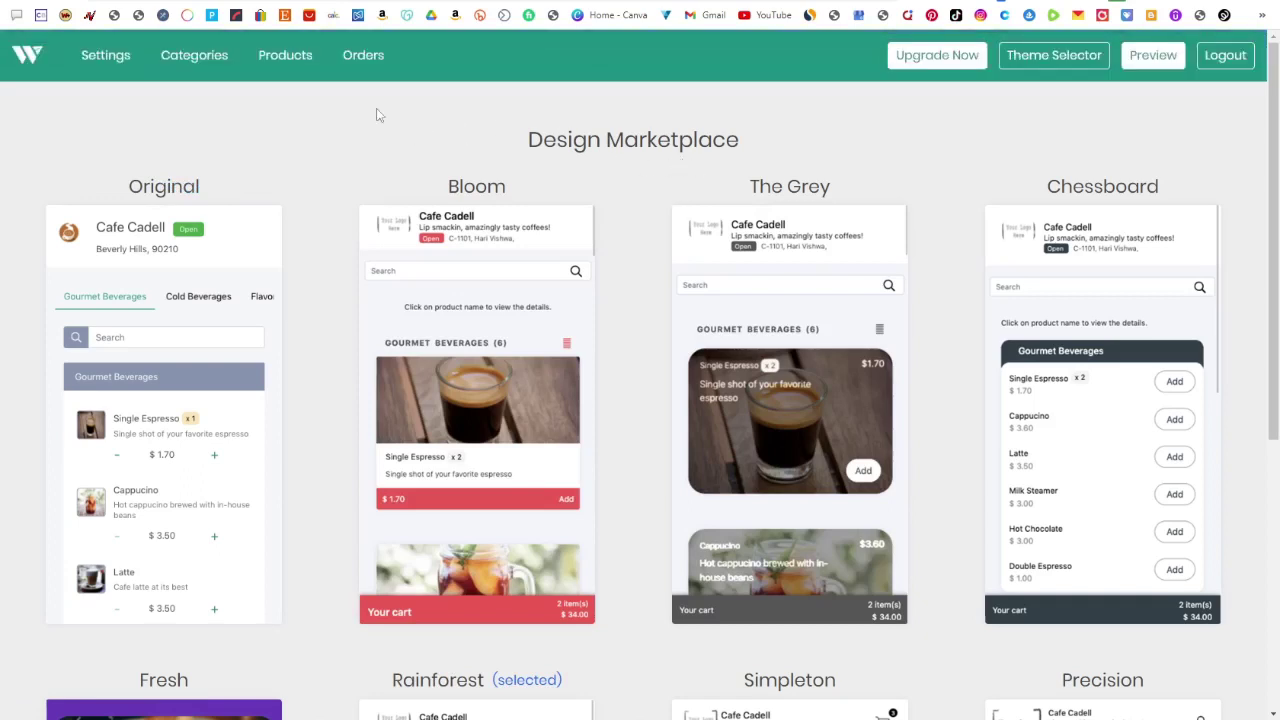
# Preview the live store, view the alphabet book's image enlarged and close it again
pyautogui.click(1153, 56)
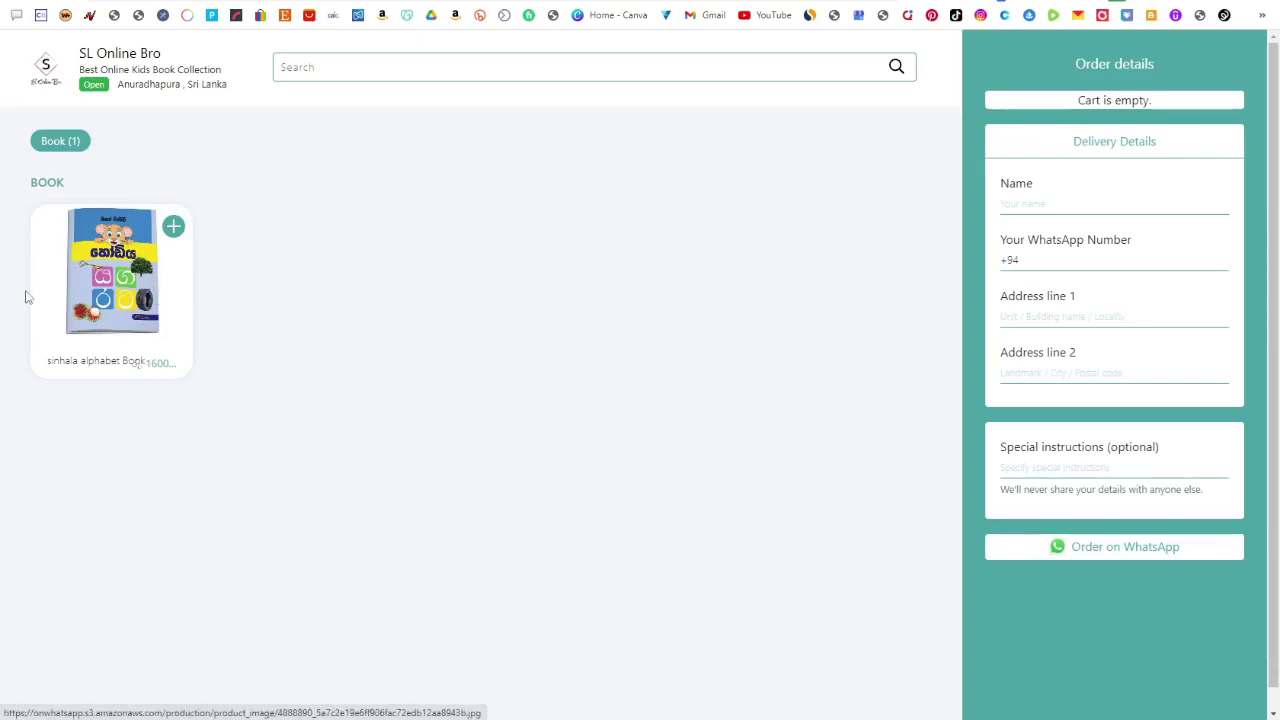
pyautogui.click(129, 309)
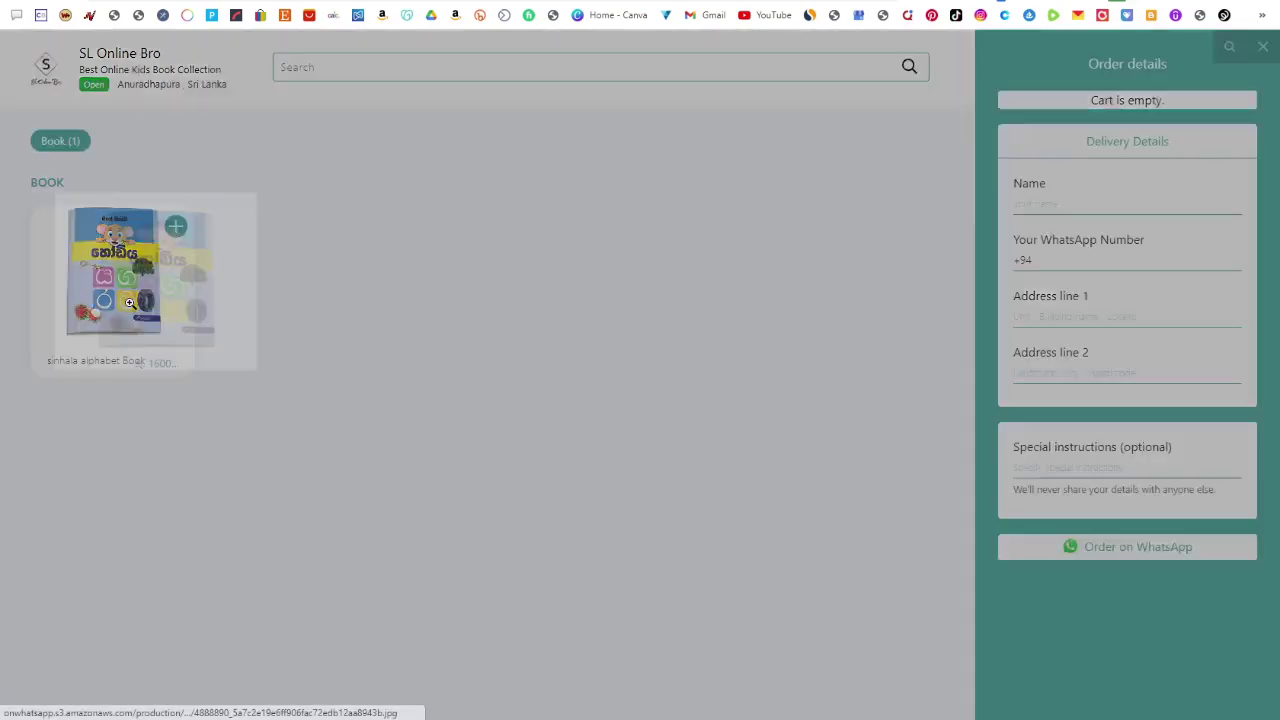
pyautogui.click(1263, 47)
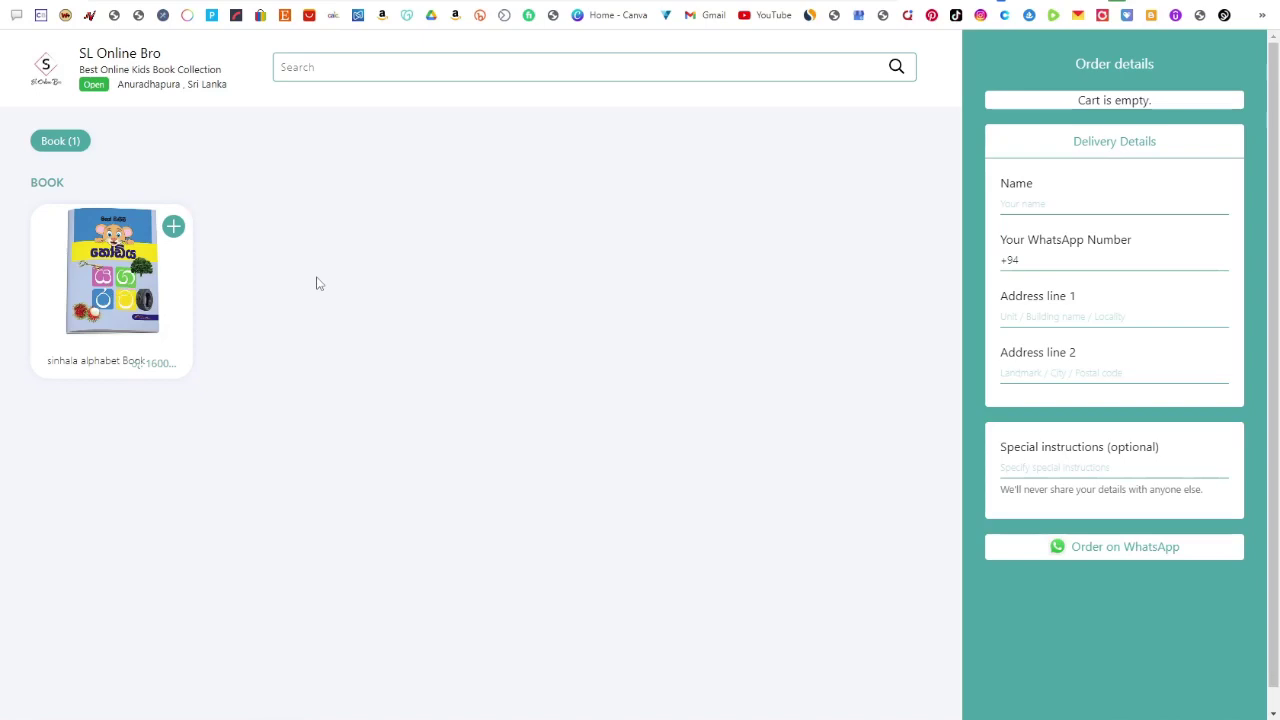
# Leave the store preview and look through the product list of the Cafe Cadell demo store
pyautogui.click(440, 2)
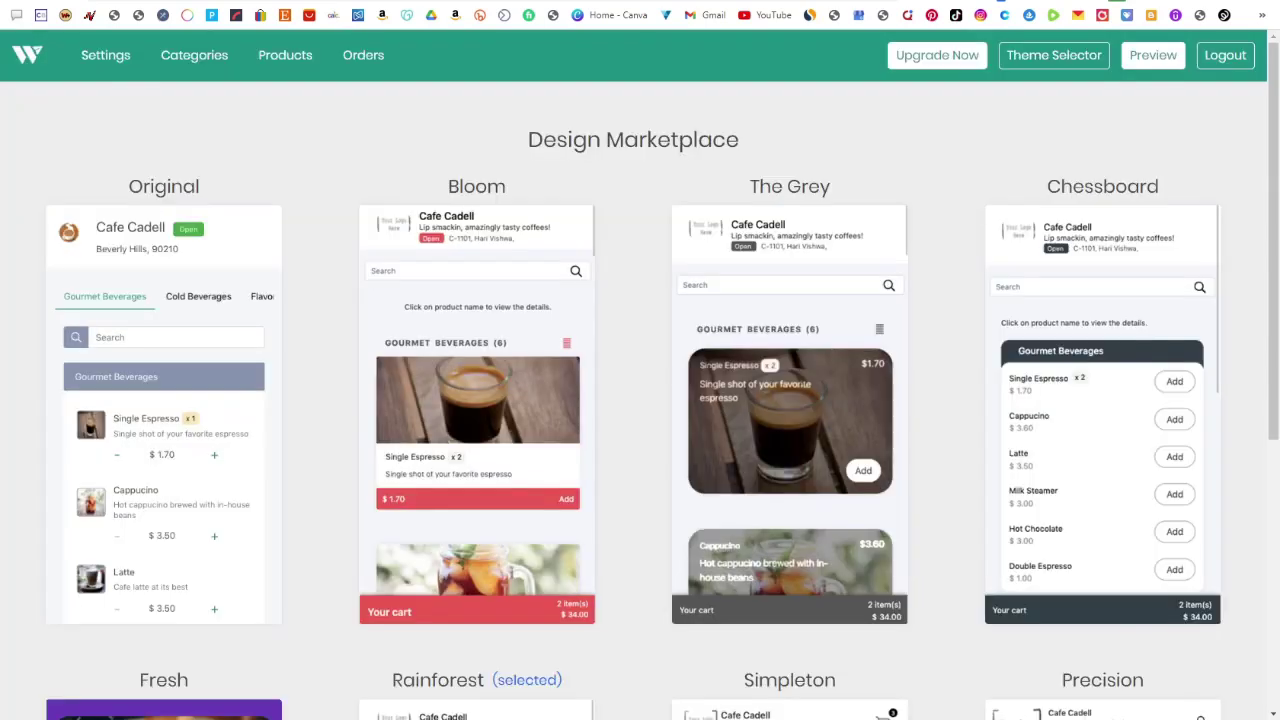
pyautogui.click(286, 57)
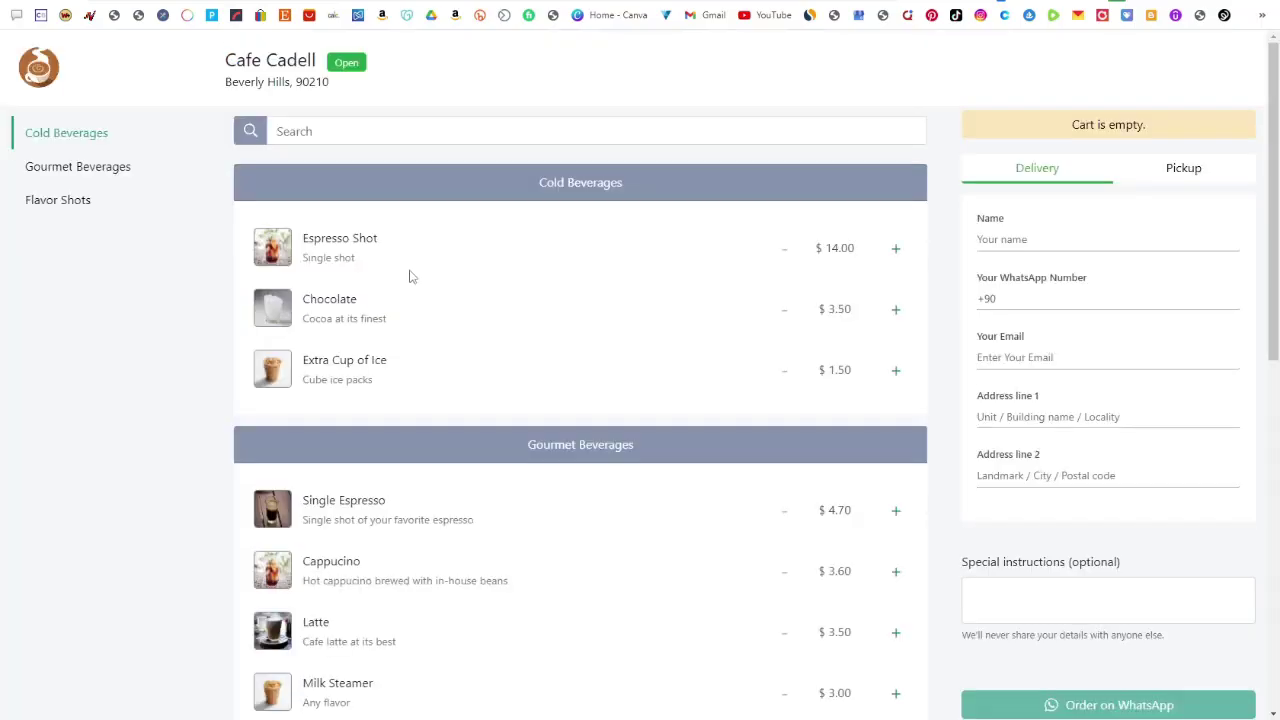
pyautogui.scroll(-3, 414, 279)
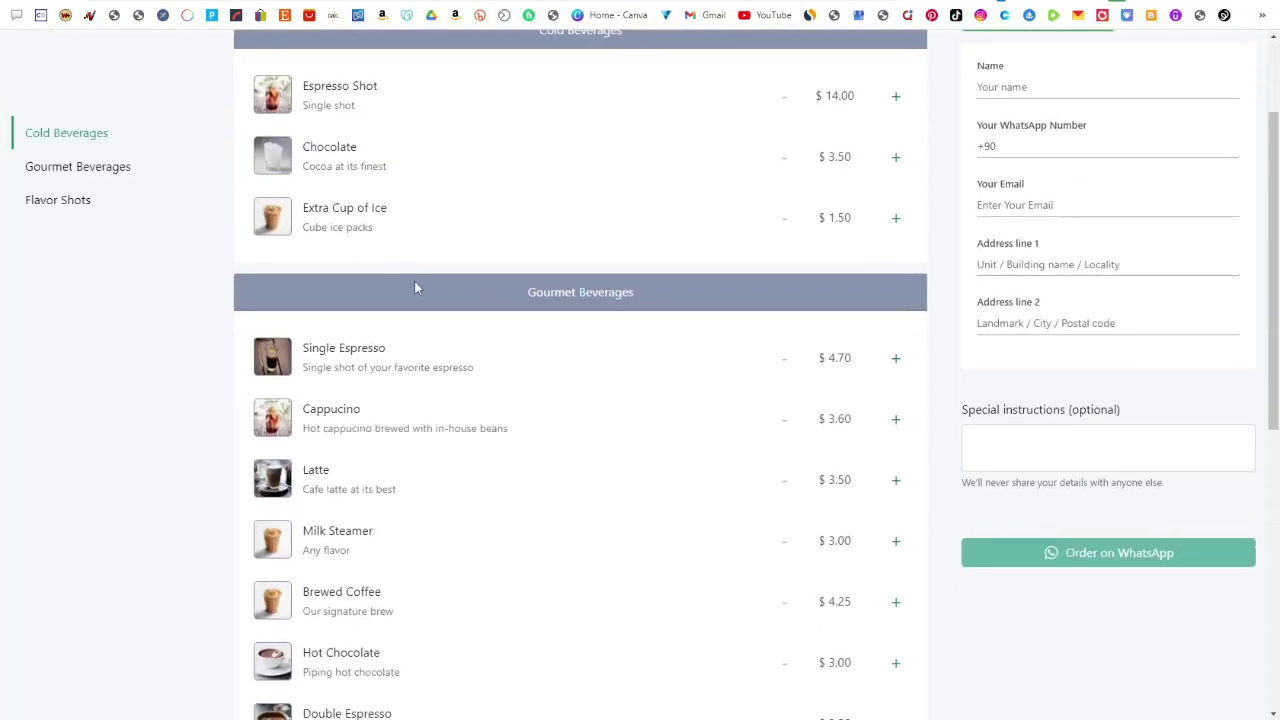
pyautogui.scroll(-2, 414, 287)
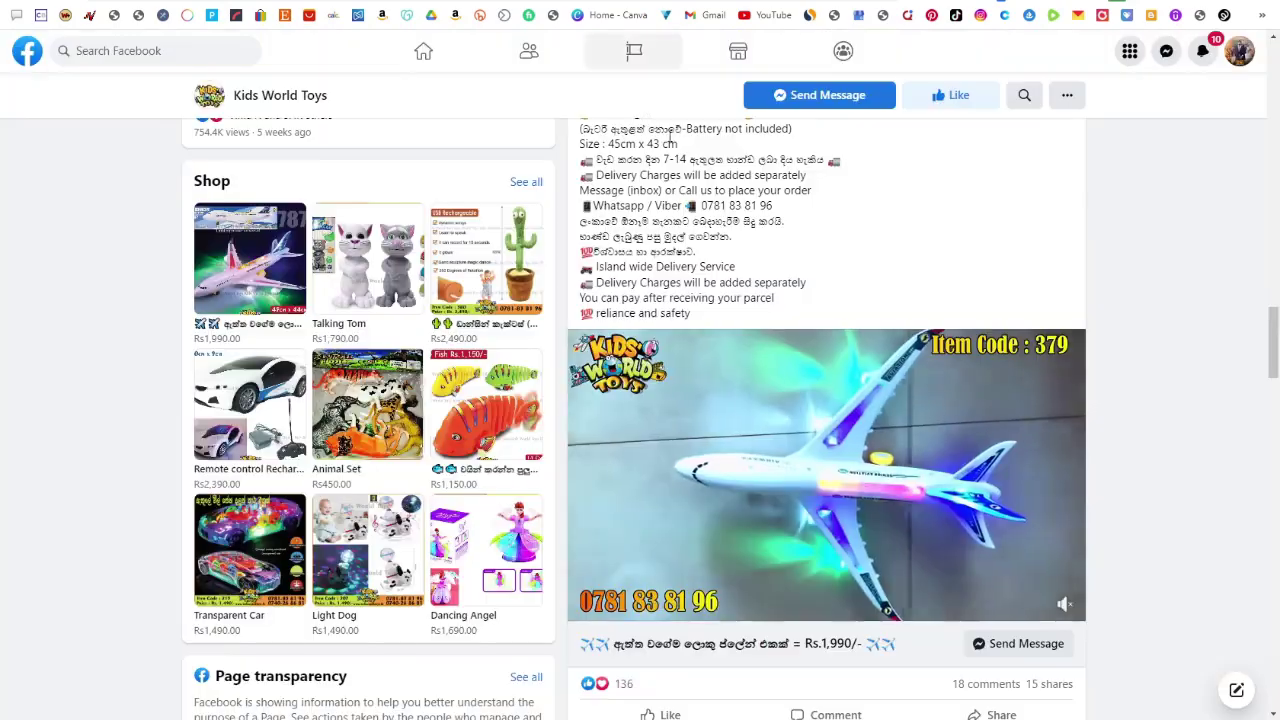
# Examine how the Kids World Toys Facebook page presents its products, prices and ordering instructions in its posts
pyautogui.scroll(3, 812, 252)
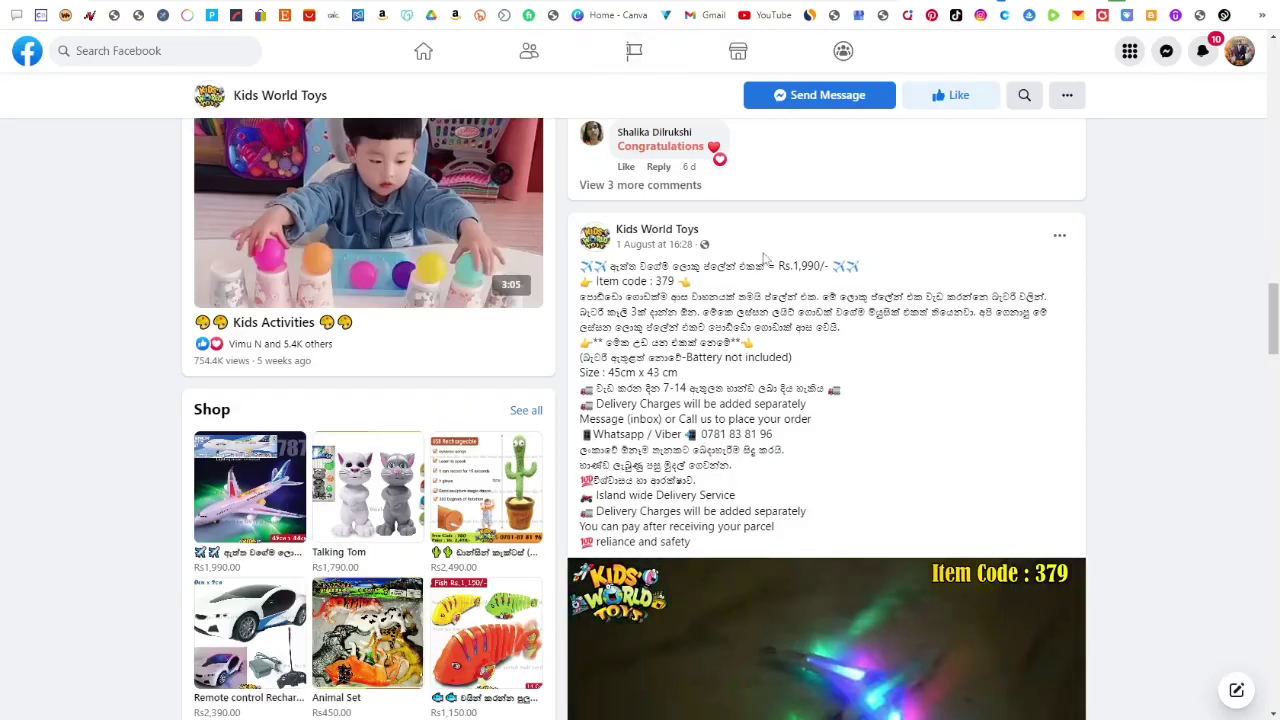
pyautogui.scroll(5, 770, 230)
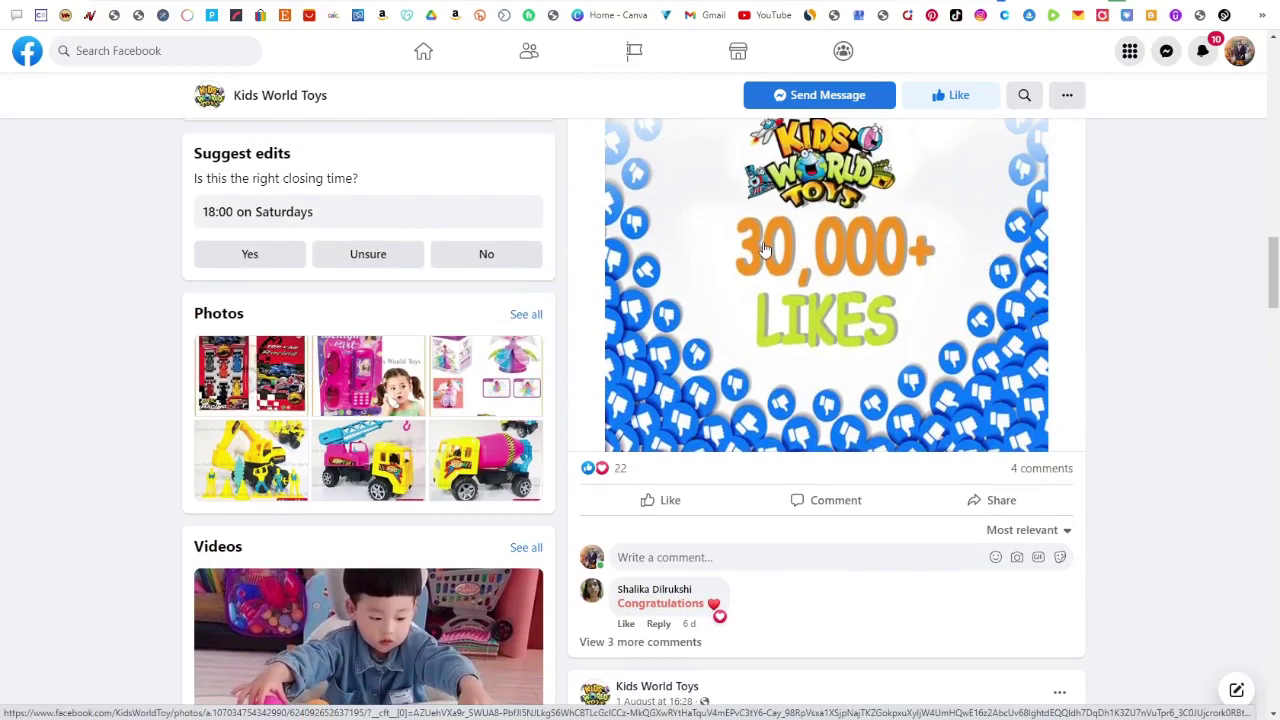
pyautogui.scroll(3, 762, 248)
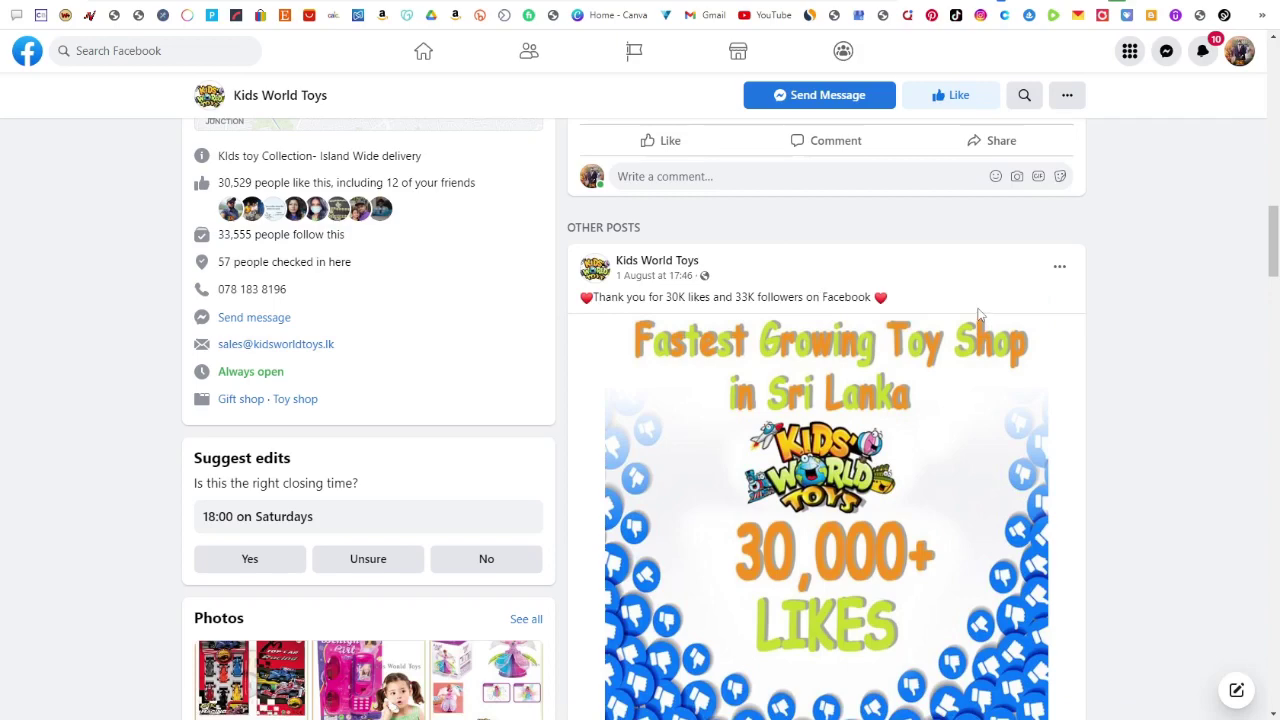
pyautogui.scroll(4, 977, 314)
pyautogui.scroll(5, 803, 248)
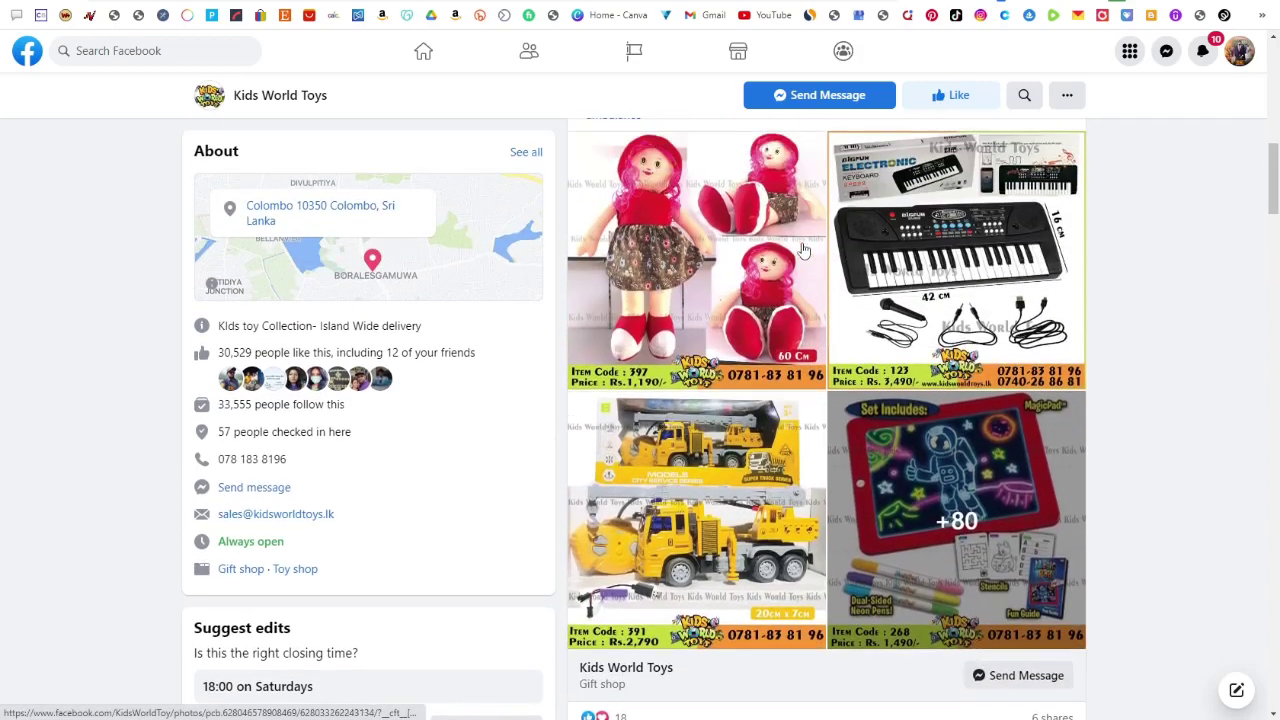
pyautogui.scroll(1, 803, 243)
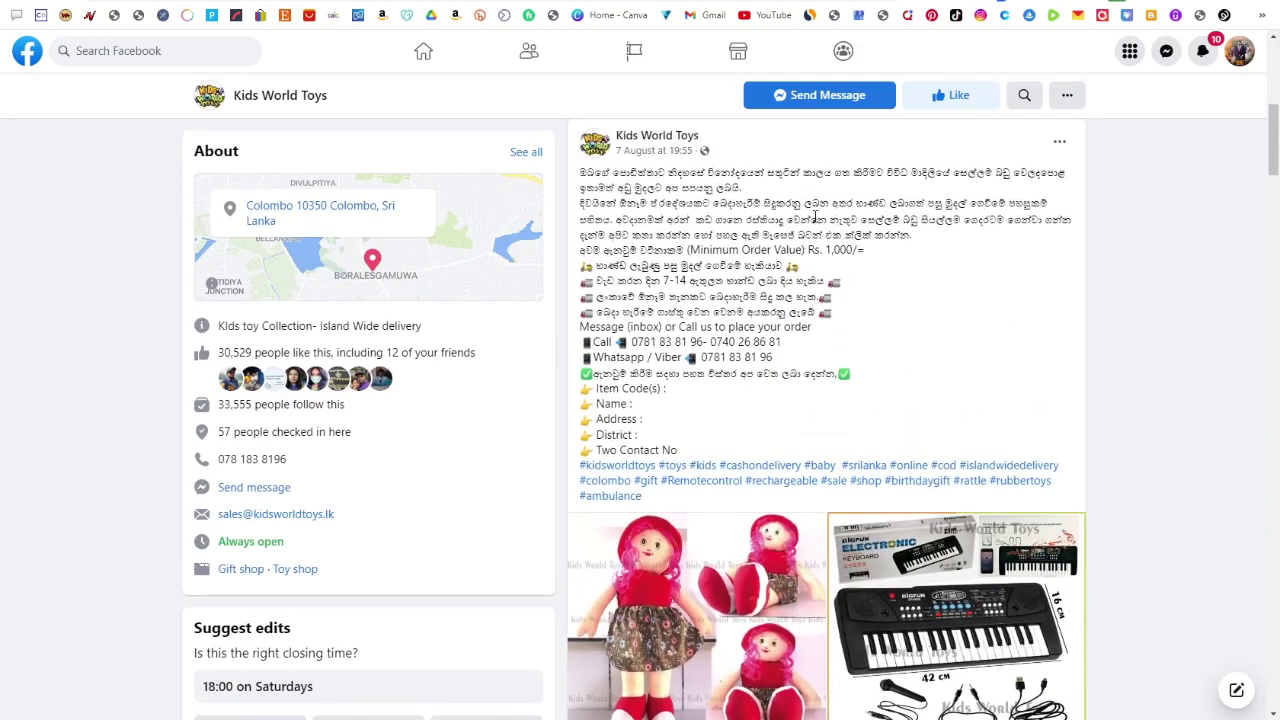
pyautogui.scroll(1, 815, 215)
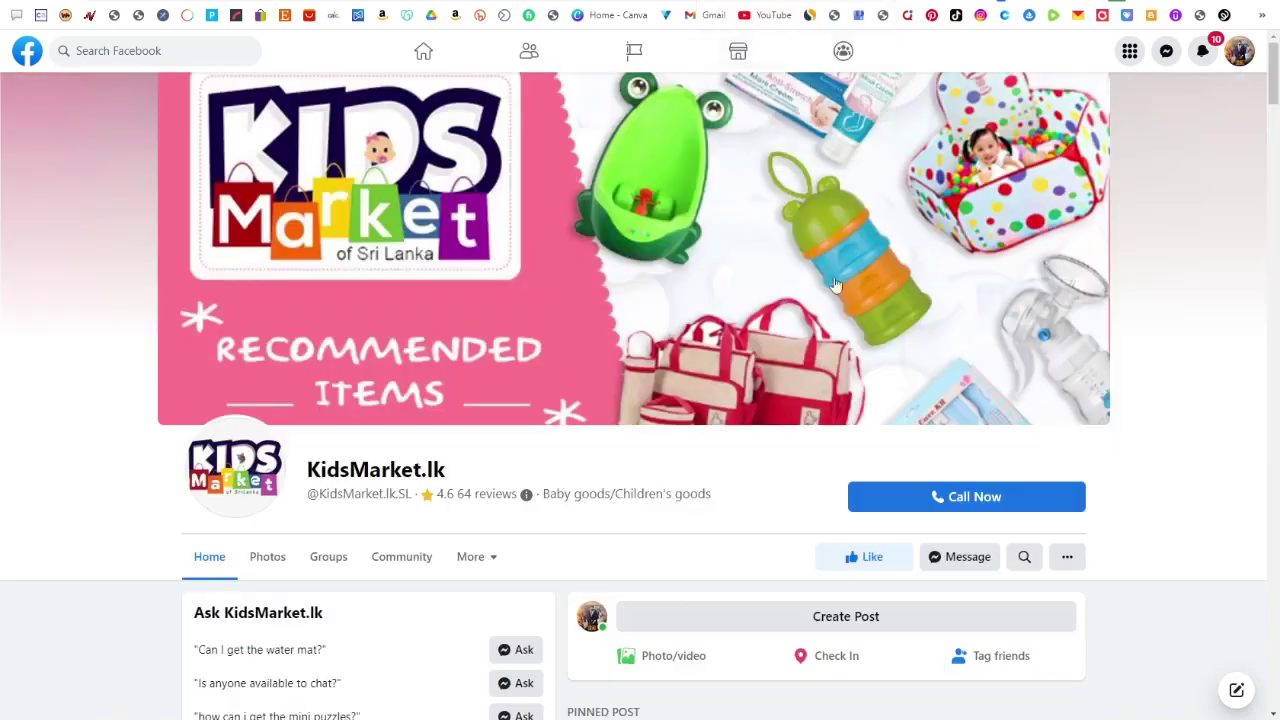
# Look through the product posts and contact details on the KidsMarket.lk Facebook page
pyautogui.scroll(-3, 830, 280)
pyautogui.scroll(-8, 823, 269)
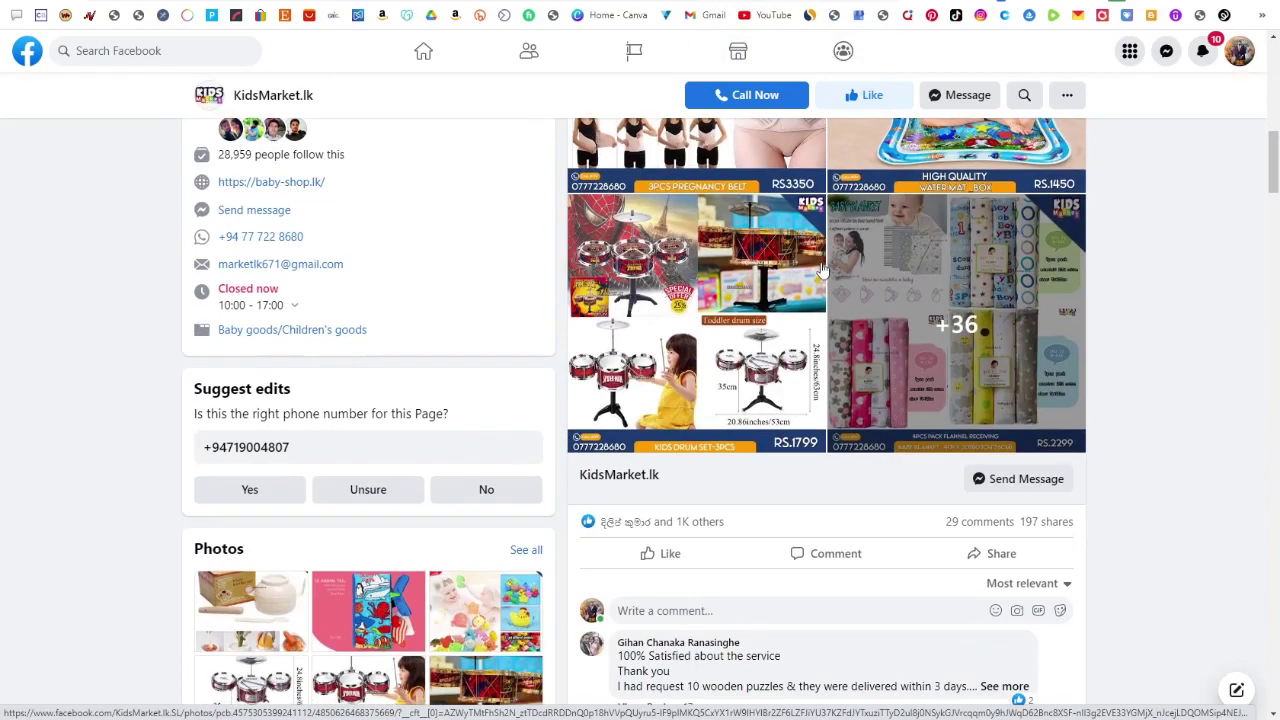
pyautogui.scroll(-3, 823, 269)
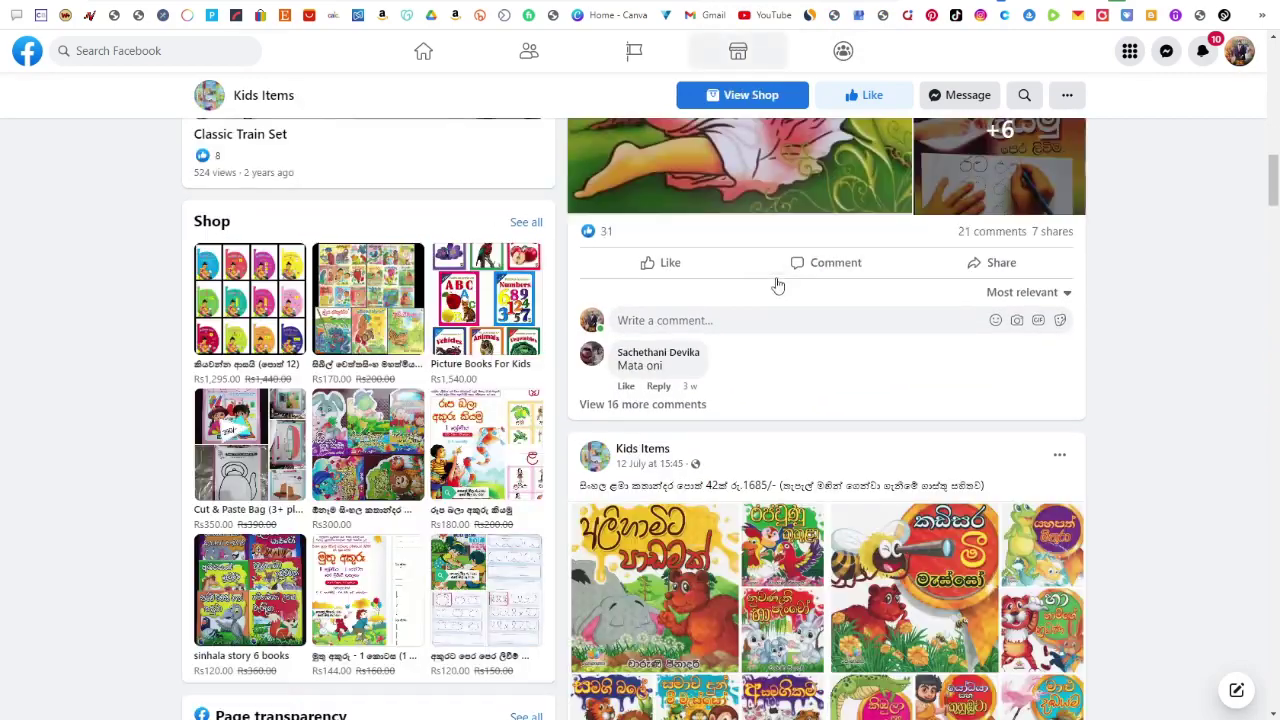
# Browse the book posts on the Kids Items Facebook page, expanding the full text of the 12 July post
pyautogui.scroll(-10, 778, 286)
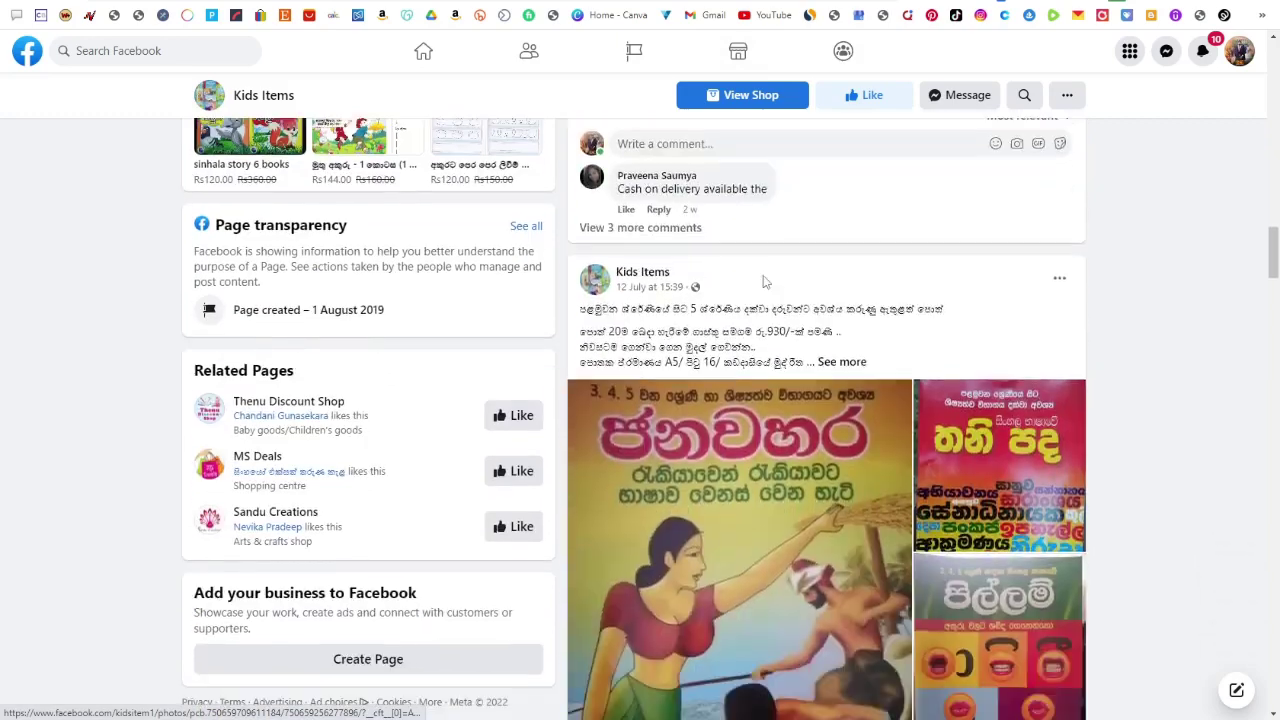
pyautogui.click(842, 277)
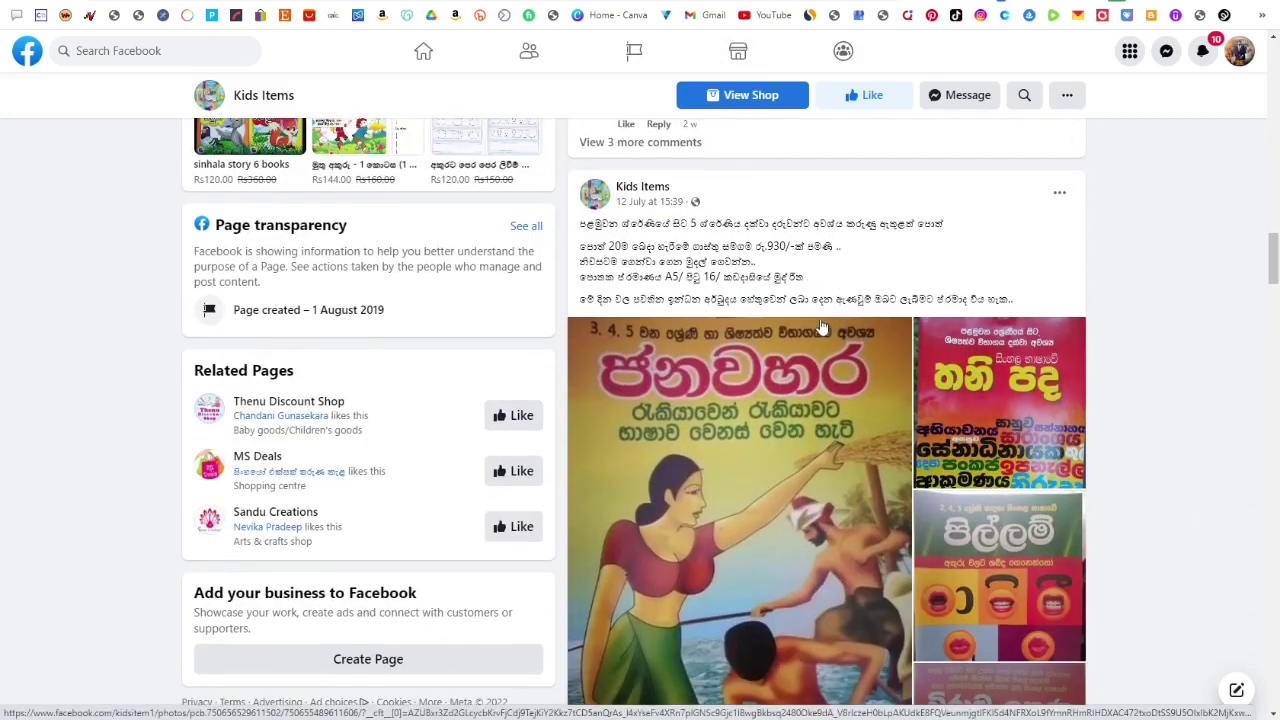
pyautogui.scroll(-5, 820, 327)
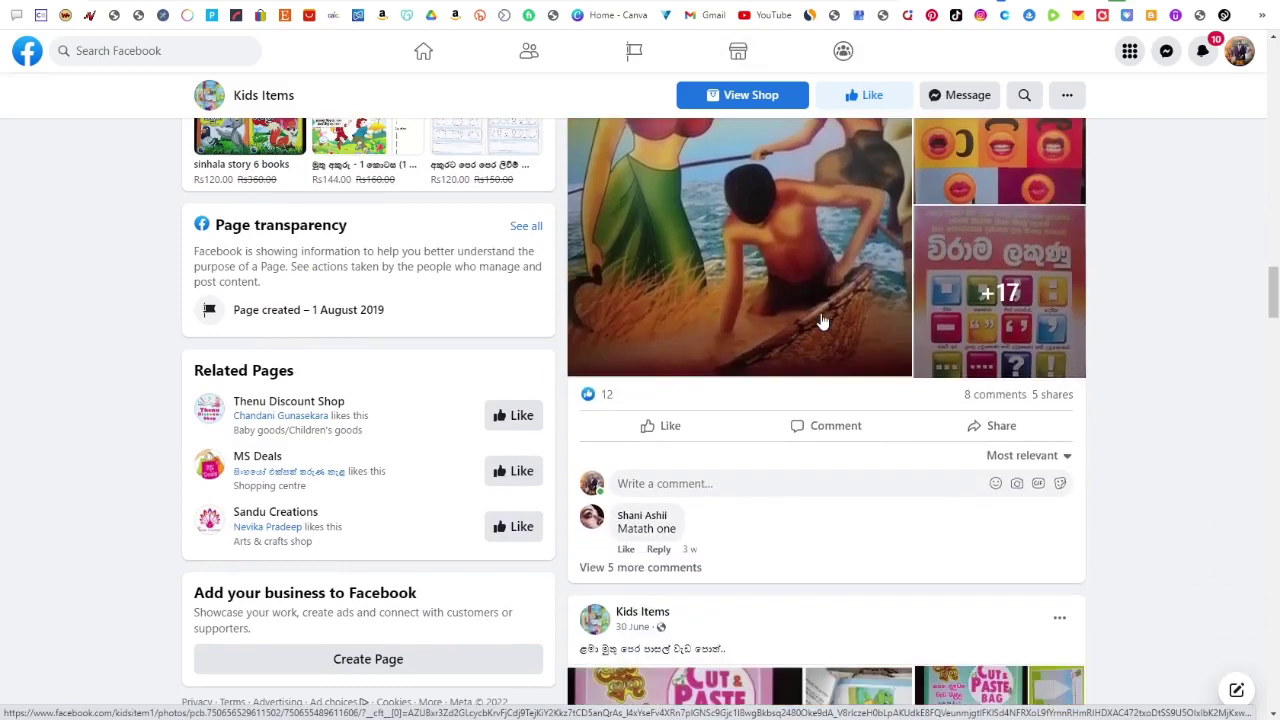
pyautogui.scroll(-3, 822, 322)
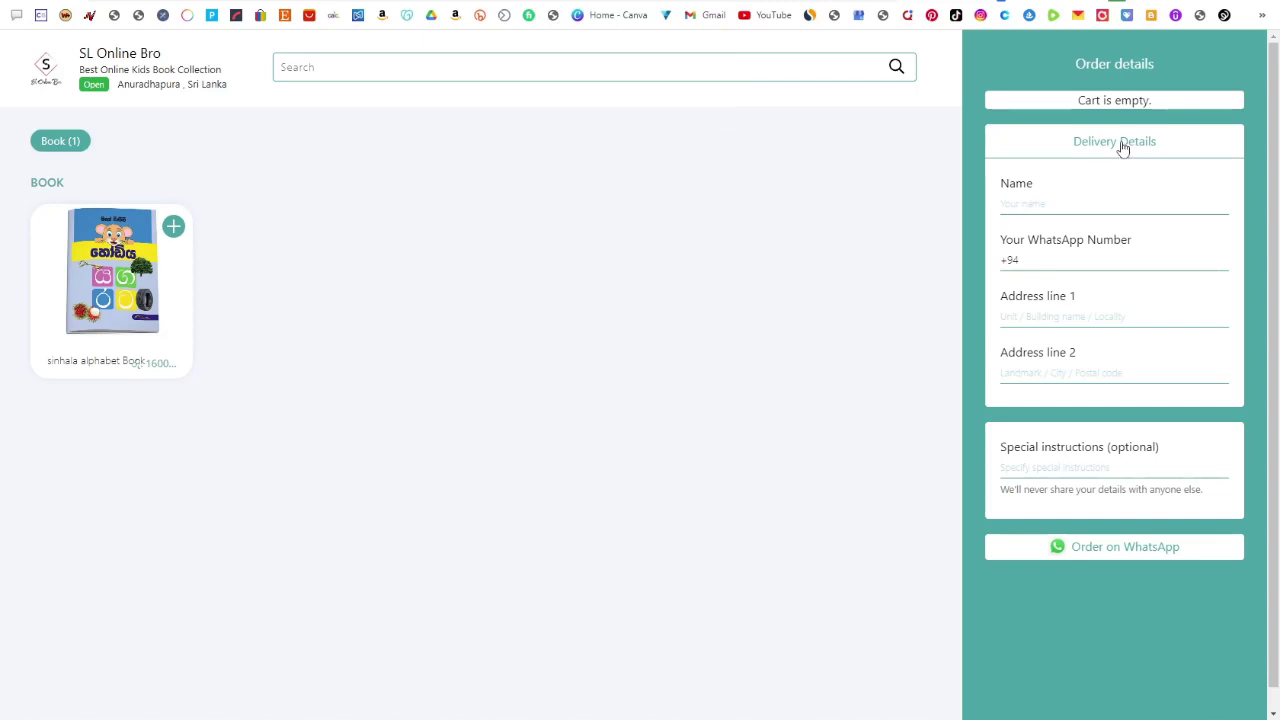
# Add one sinhala alphabet Book to the cart in the SL Online Bro store and check the discount and order total
pyautogui.click(173, 228)
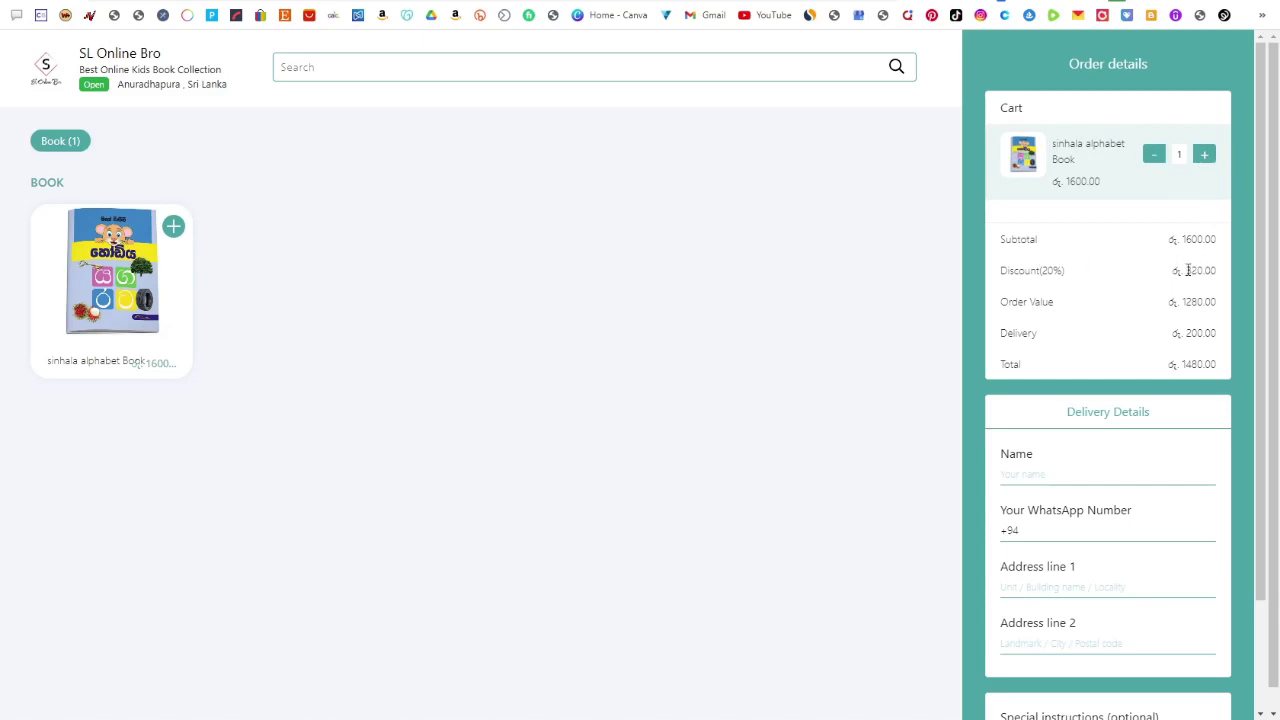
pyautogui.moveTo(1187, 270); pyautogui.dragTo(1208, 271)
pyautogui.scroll(-1, 1204, 332)
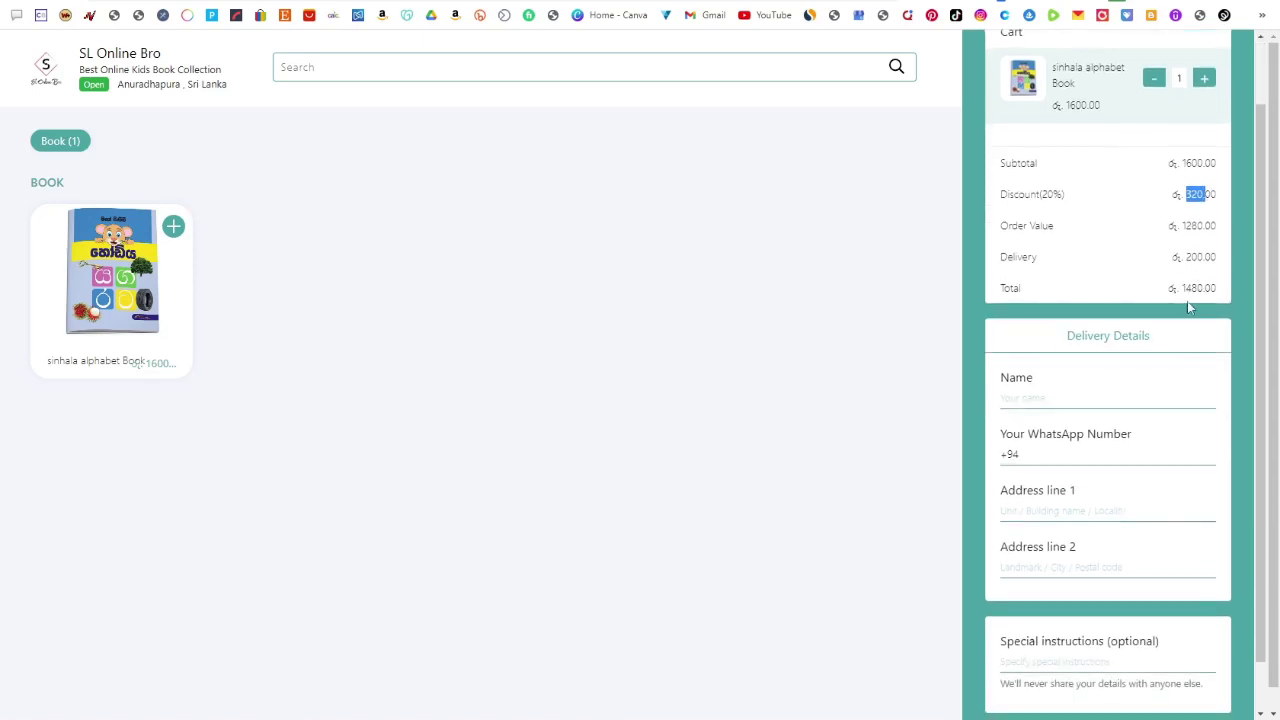
# Fill in the customer's name, WhatsApp number and first address line in the order's delivery details
pyautogui.scroll(-1, 1183, 303)
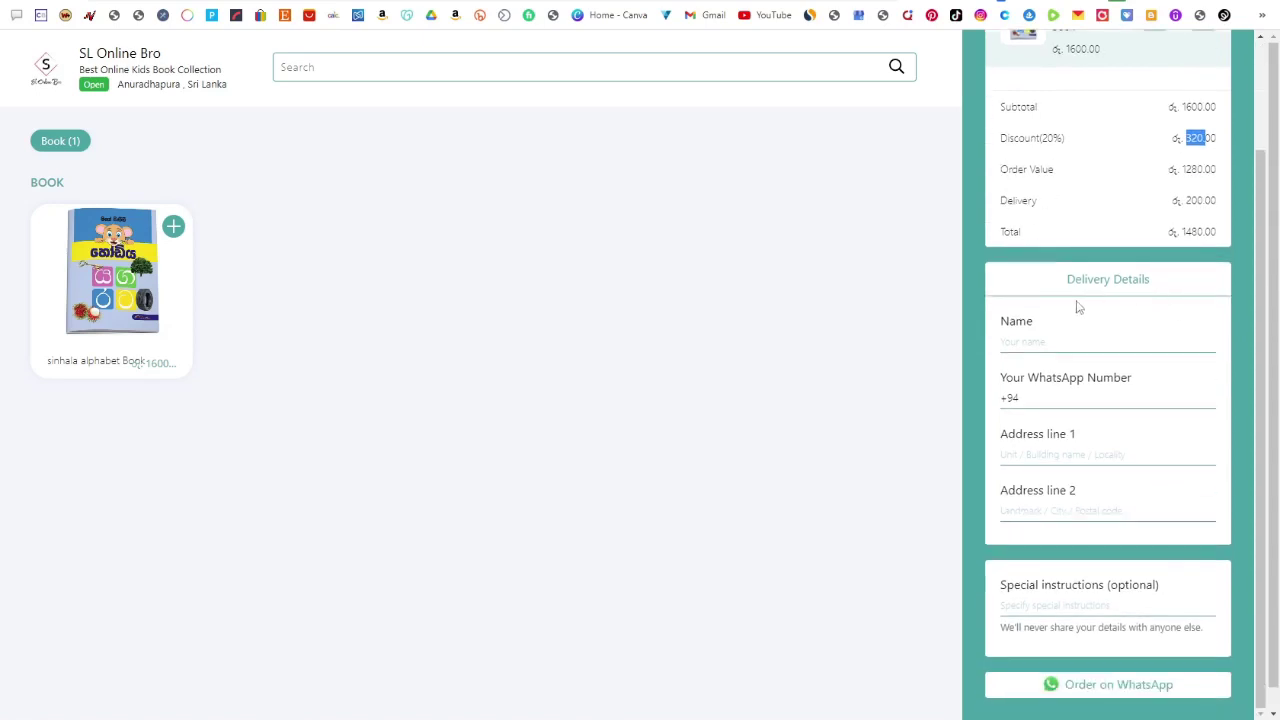
pyautogui.scroll(-1, 1066, 313)
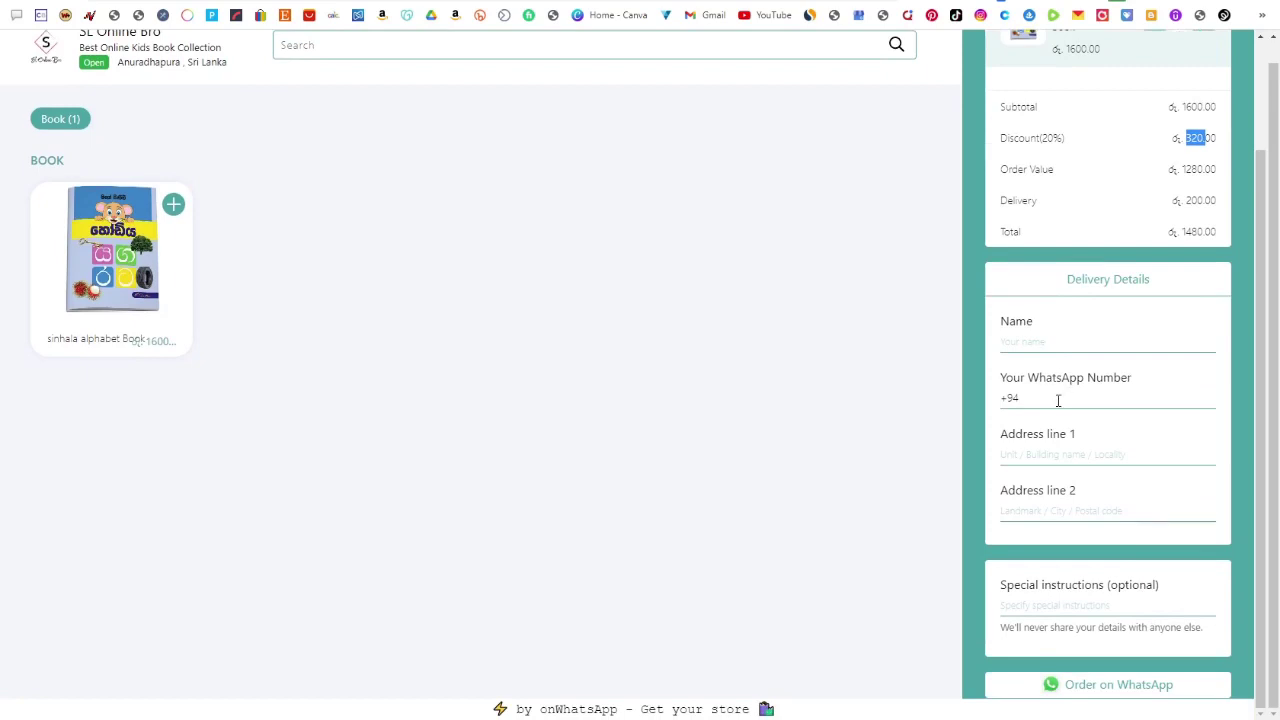
pyautogui.click(1020, 342)
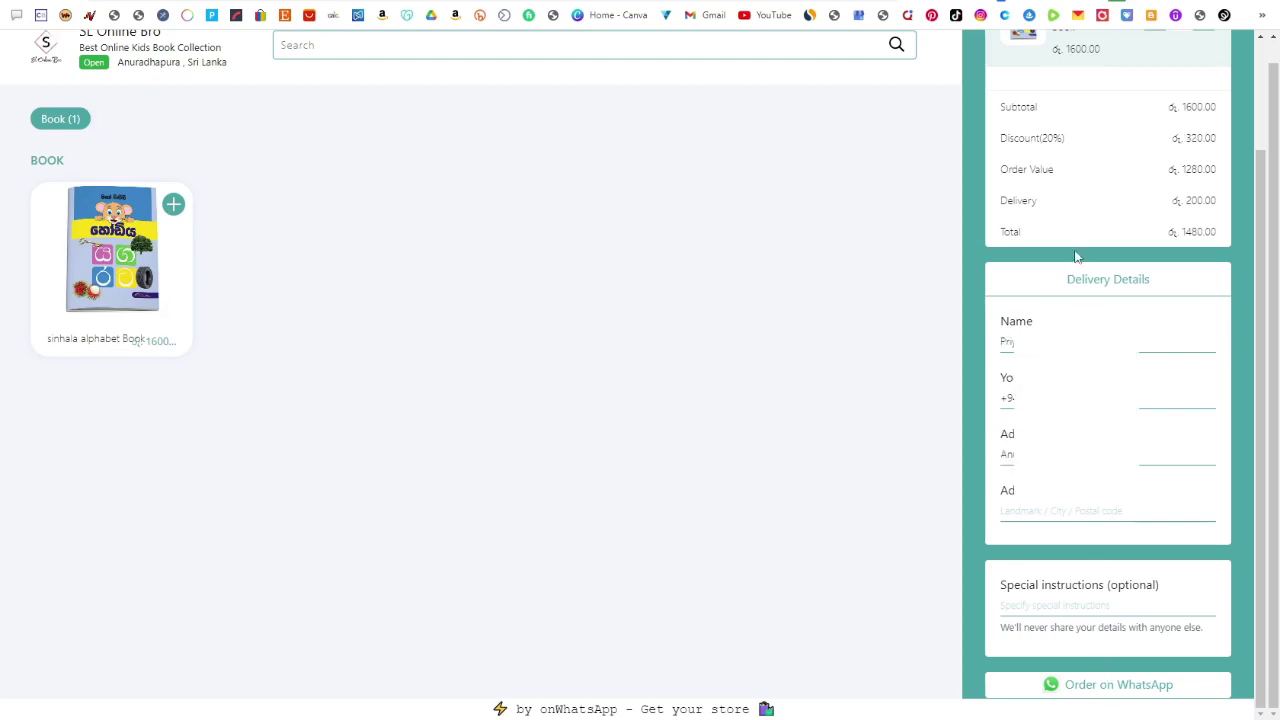
# Submit the book order through WhatsApp and review the new-order e-mail in Gmail, including its payment options
pyautogui.click(1101, 686)
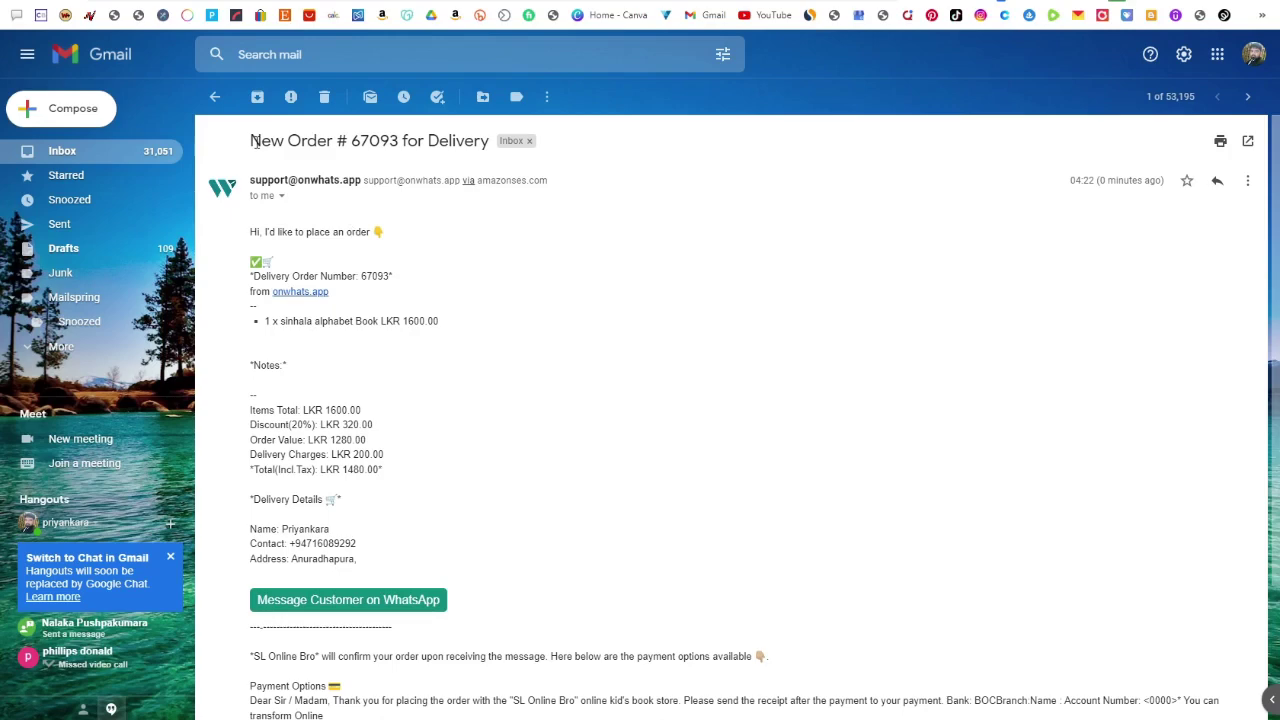
pyautogui.moveTo(252, 141); pyautogui.dragTo(482, 141)
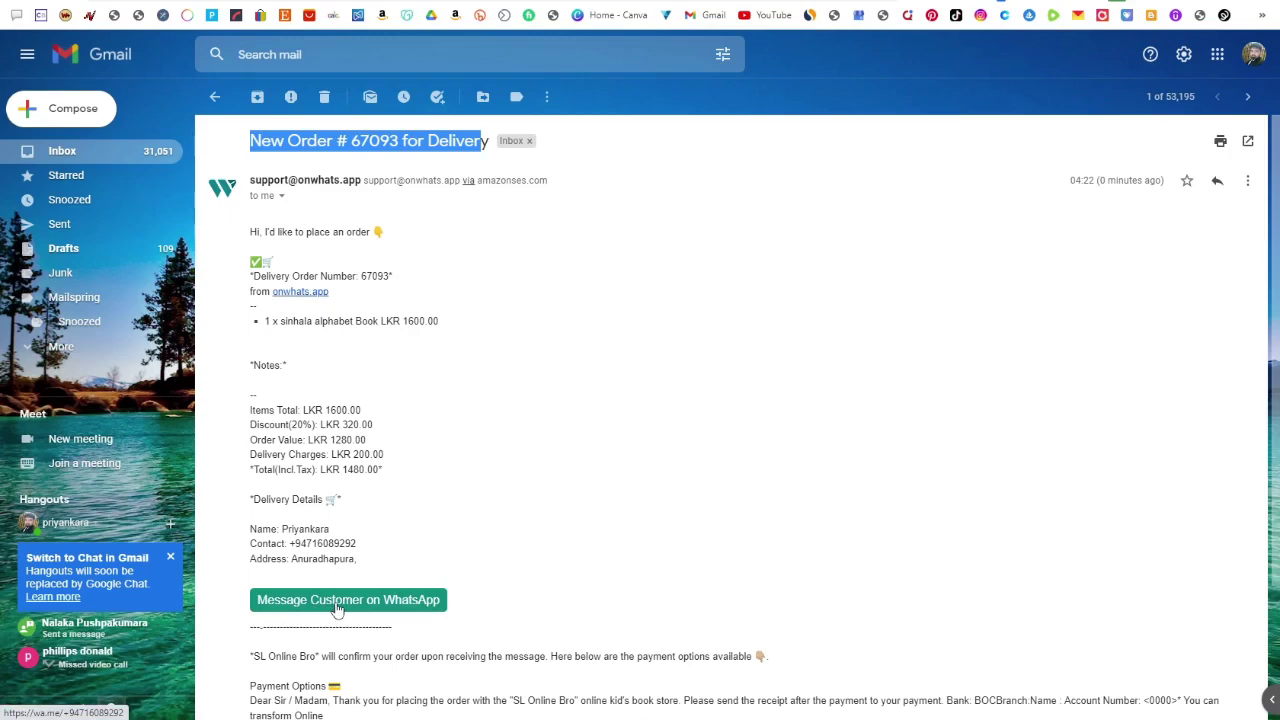
pyautogui.scroll(-1, 357, 572)
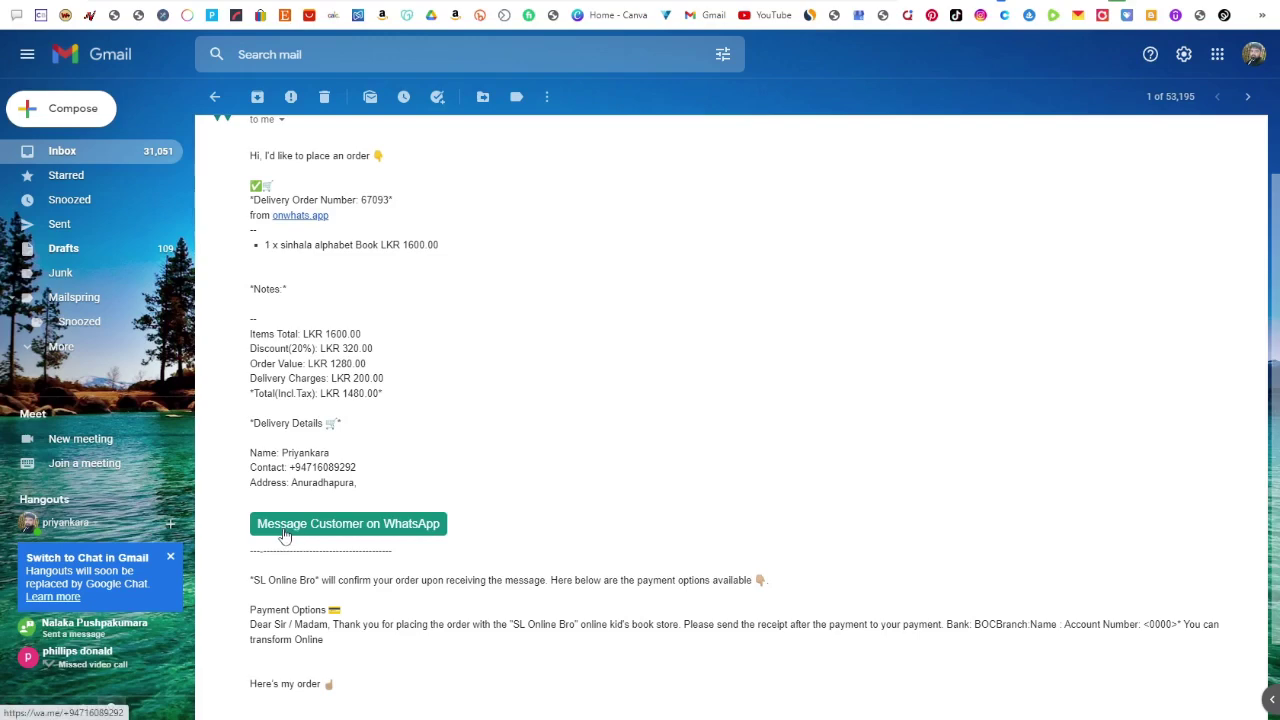
pyautogui.moveTo(251, 583); pyautogui.dragTo(342, 658)
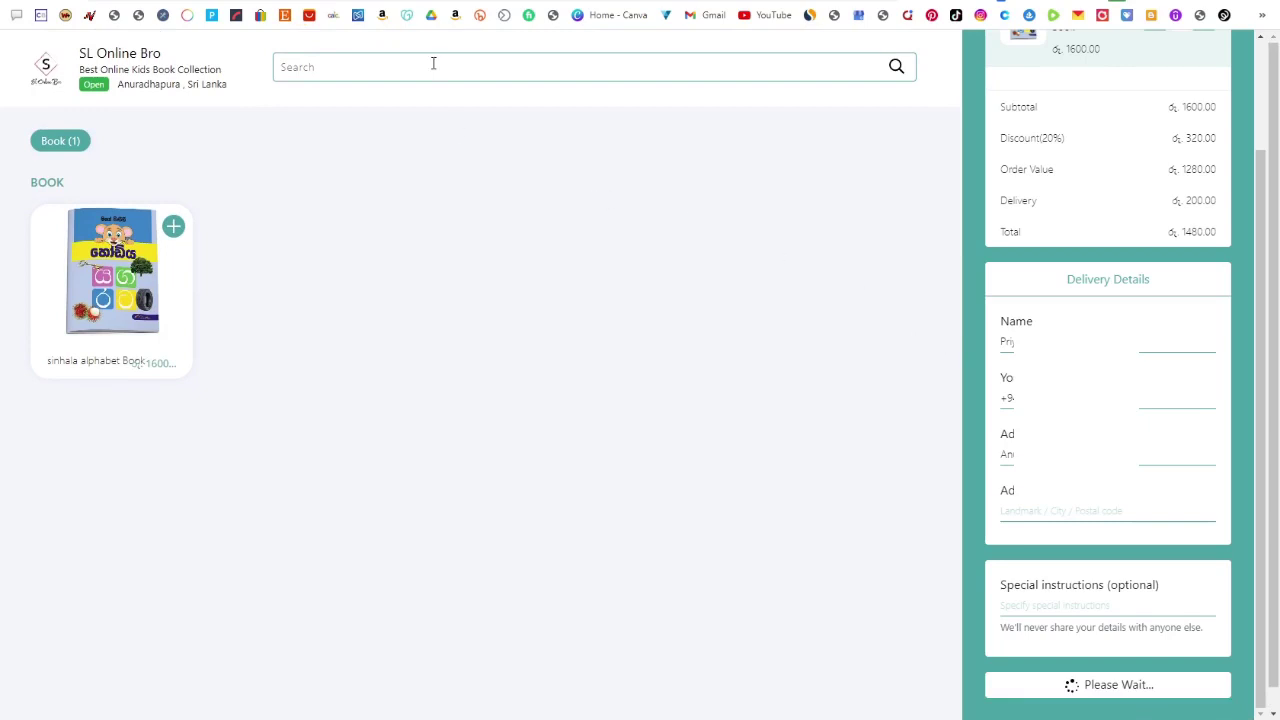
# Accept the pending sinhala alphabet Book order in the OnWhatsApp dashboard, including payment instructions in the WhatsApp message to the customer
pyautogui.click(590, 2)
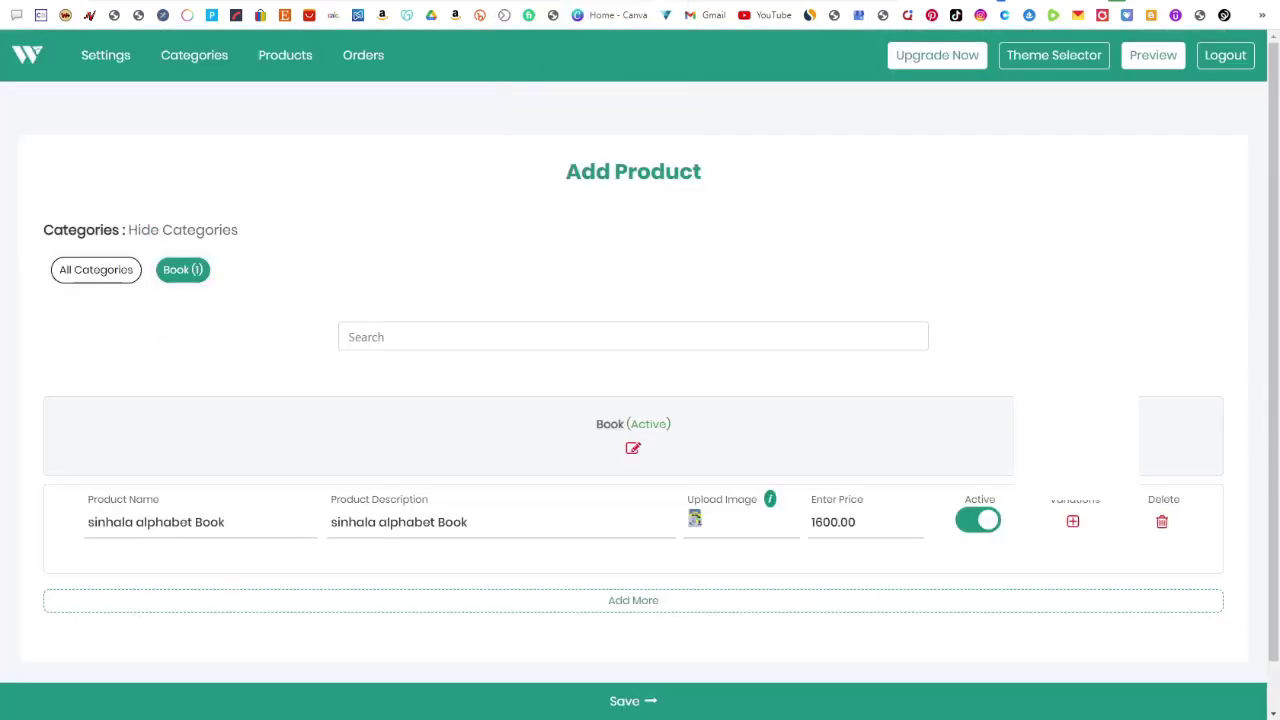
pyautogui.click(362, 56)
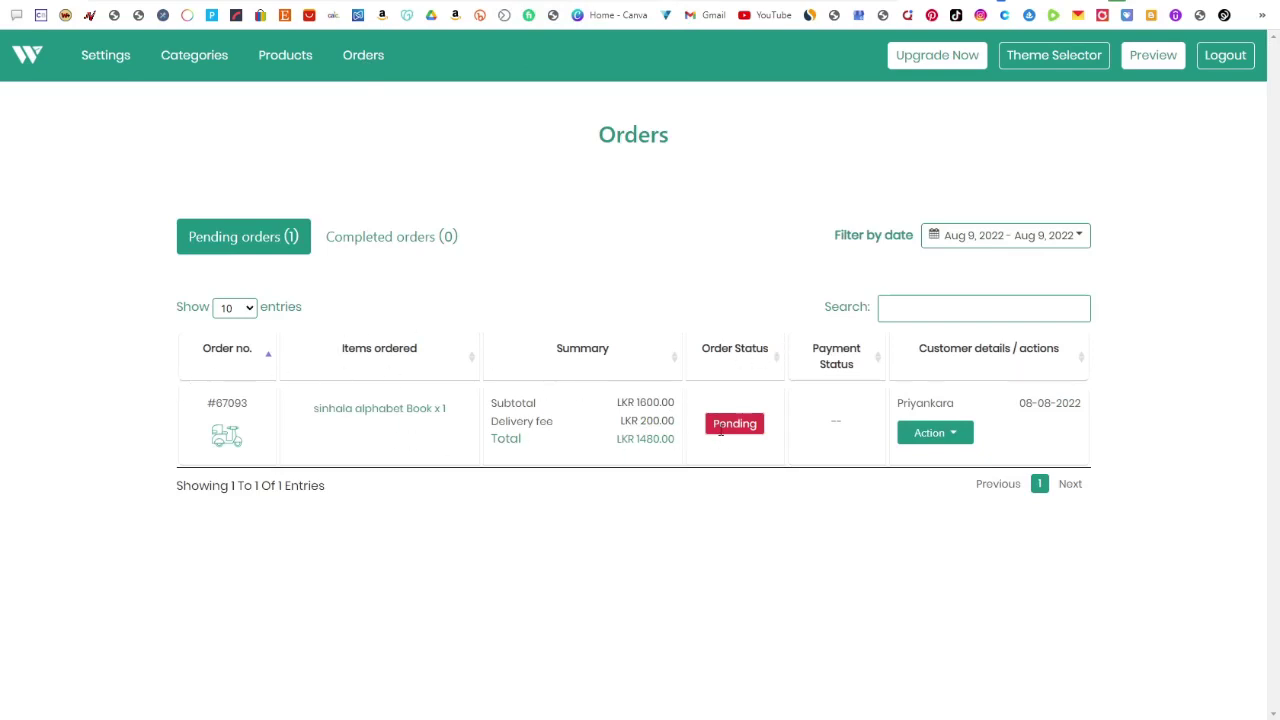
pyautogui.click(957, 437)
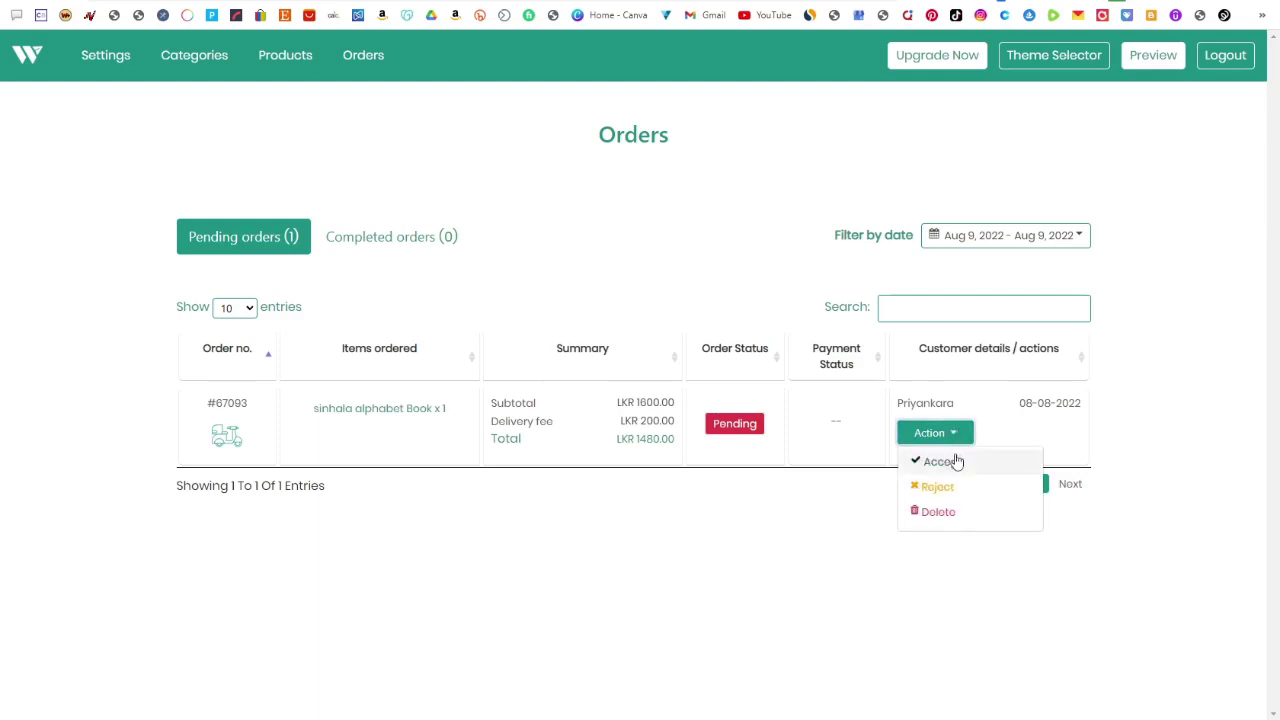
pyautogui.click(940, 461)
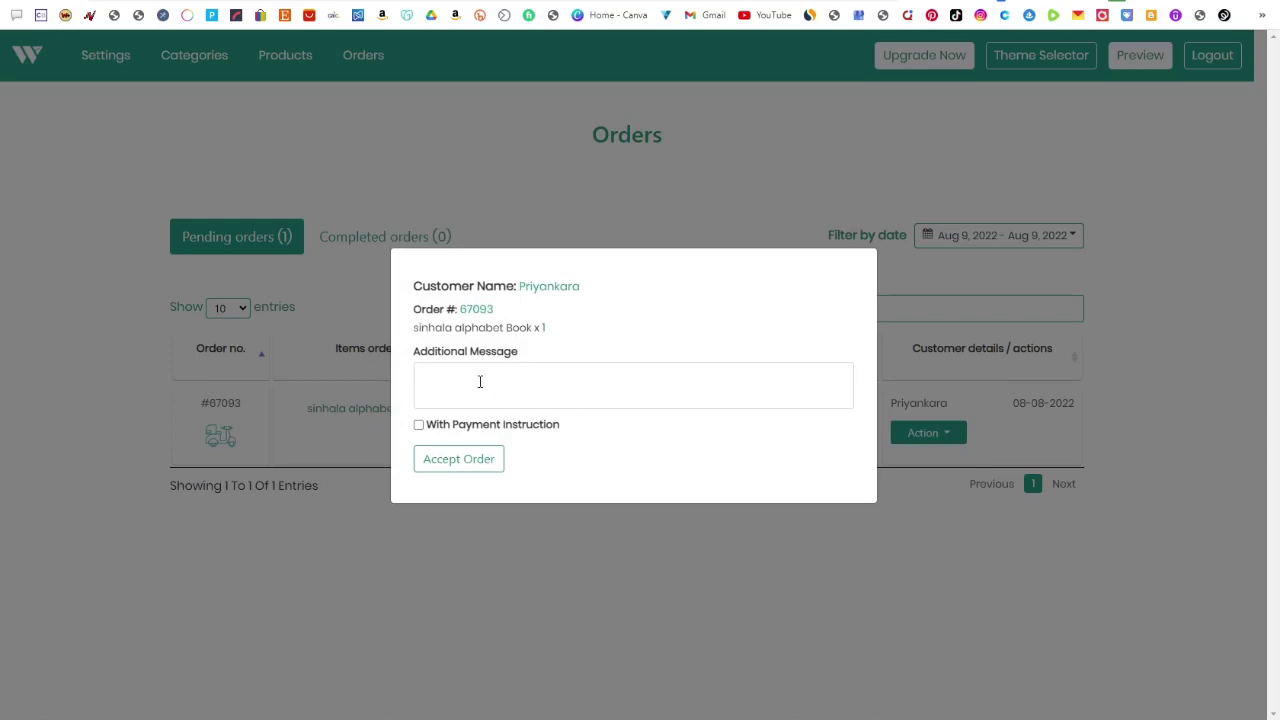
pyautogui.click(419, 425)
pyautogui.click(489, 461)
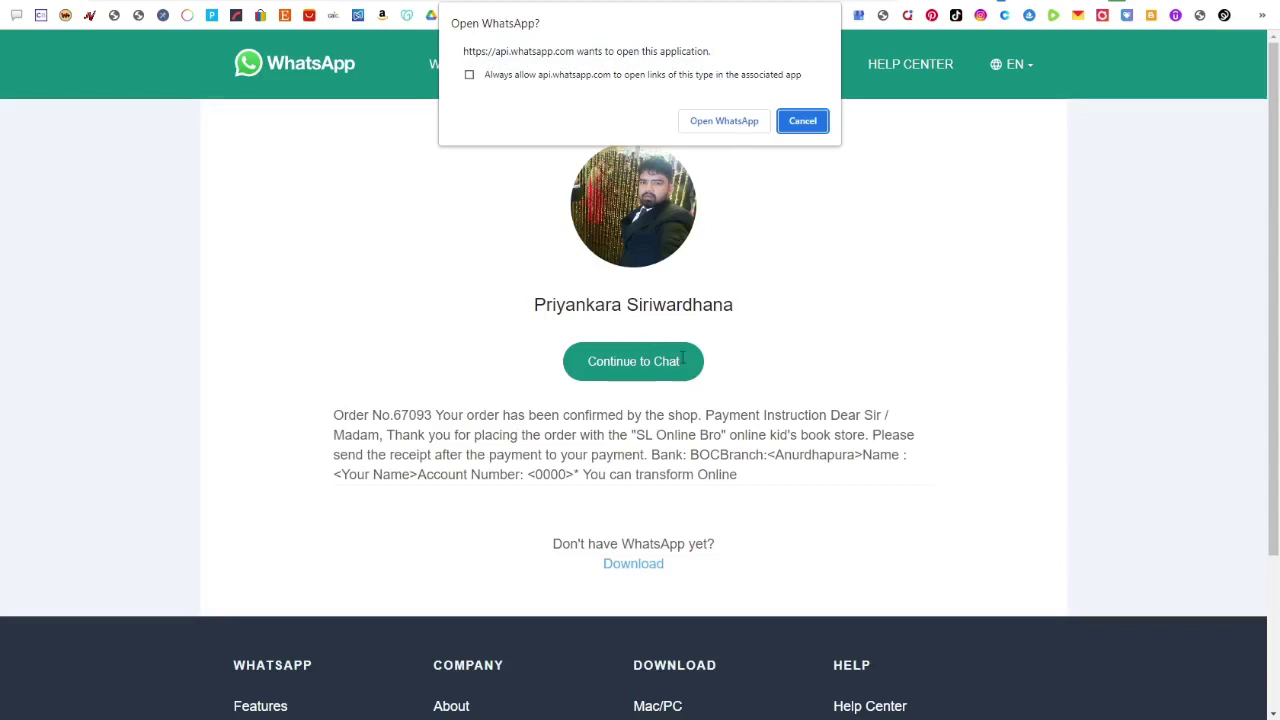
pyautogui.click(500, 360)
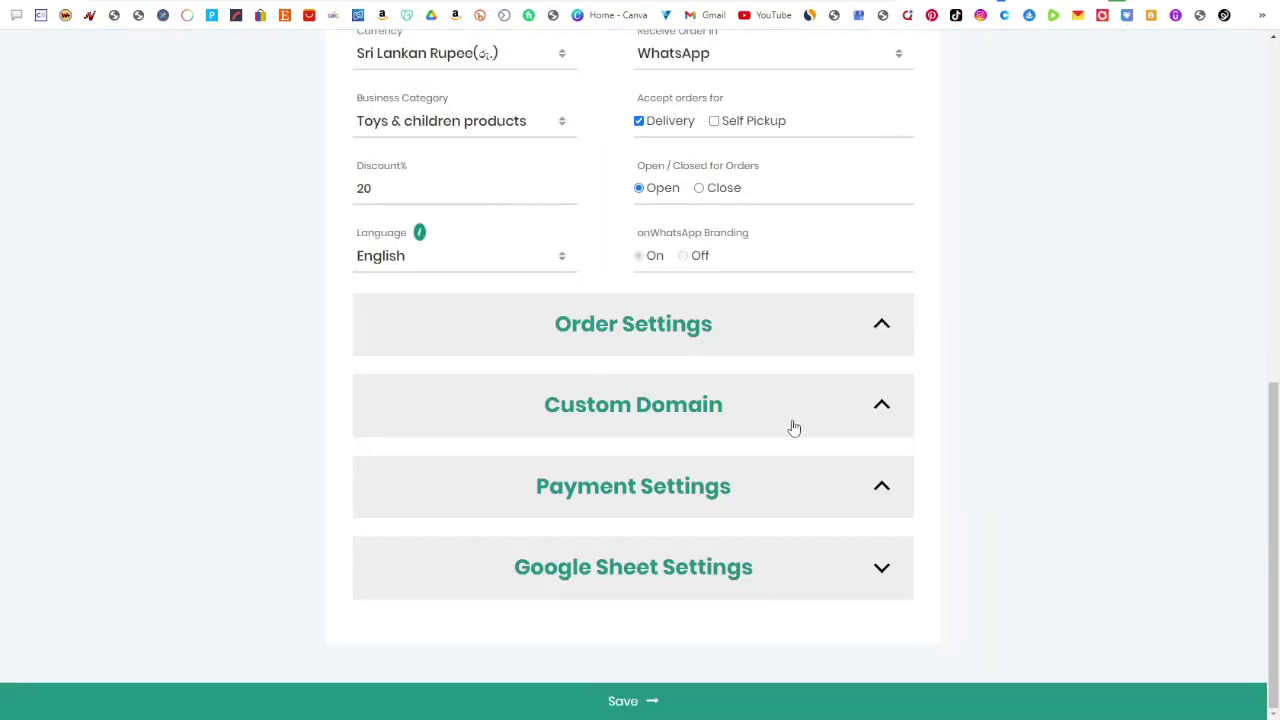
# Expand the store's Payment Settings and review the manual payment, PayPal and Stripe options
pyautogui.click(806, 481)
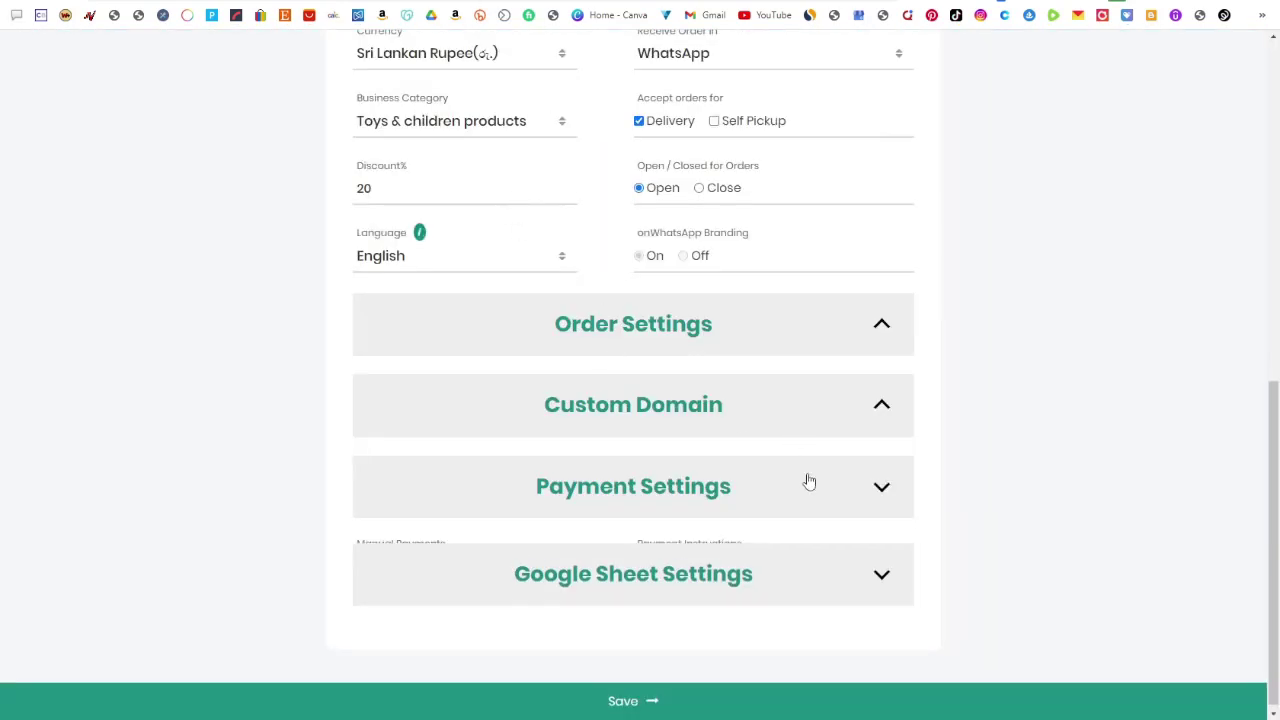
pyautogui.scroll(-2, 634, 381)
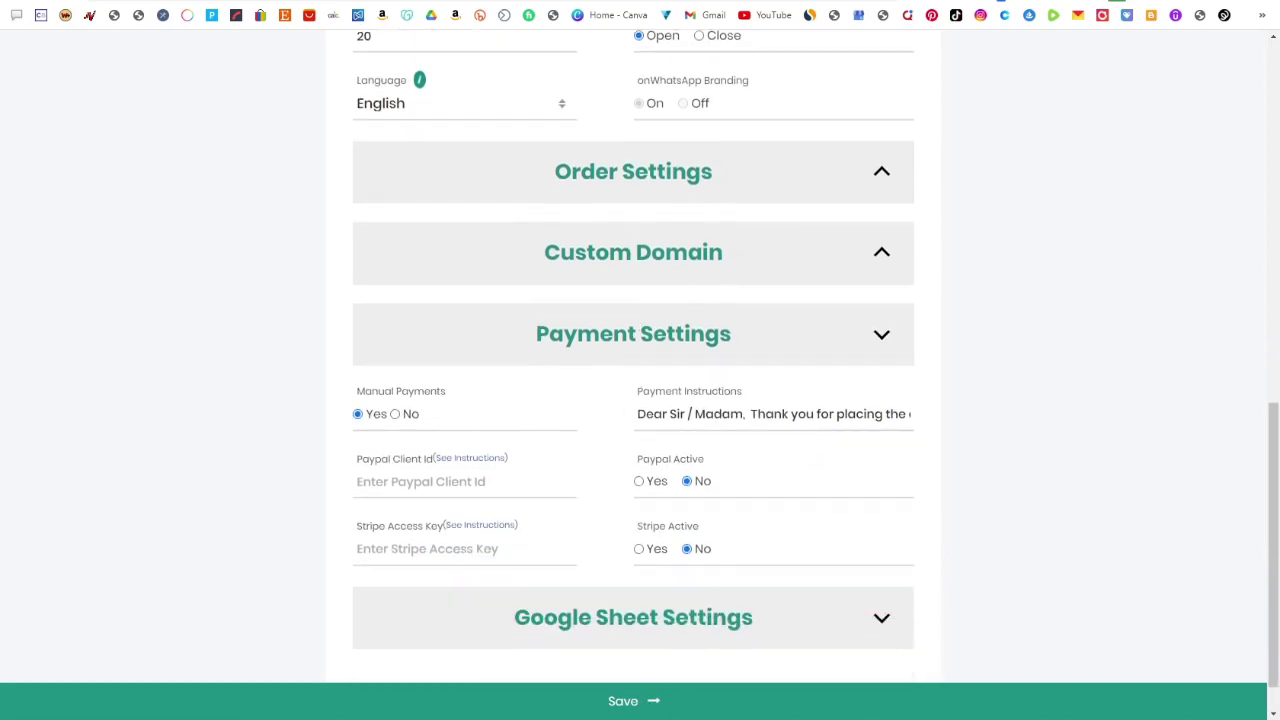
# View the Dropshipping Master course and Freelance Master Course pages on Udemy
pyautogui.hotkey('alt', 'Tab')
pyautogui.hotkey('alt', 'Tab')
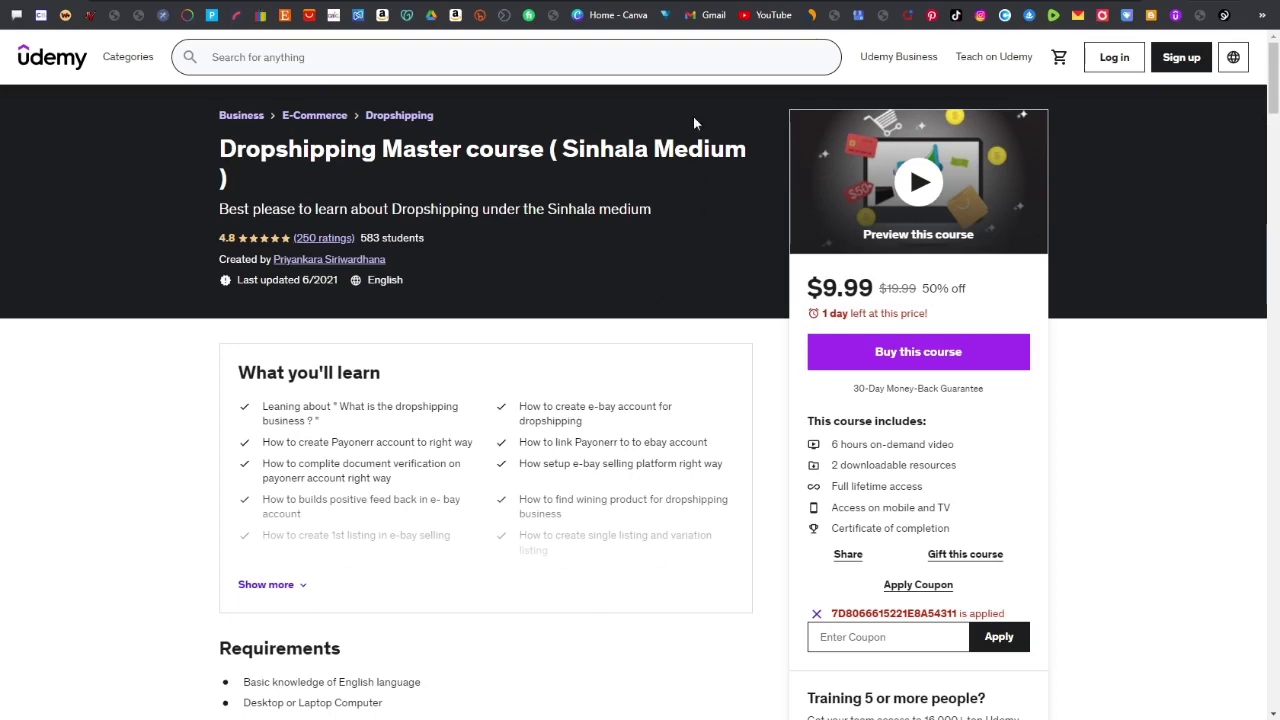
pyautogui.hotkey('ctrl', 'Tab')
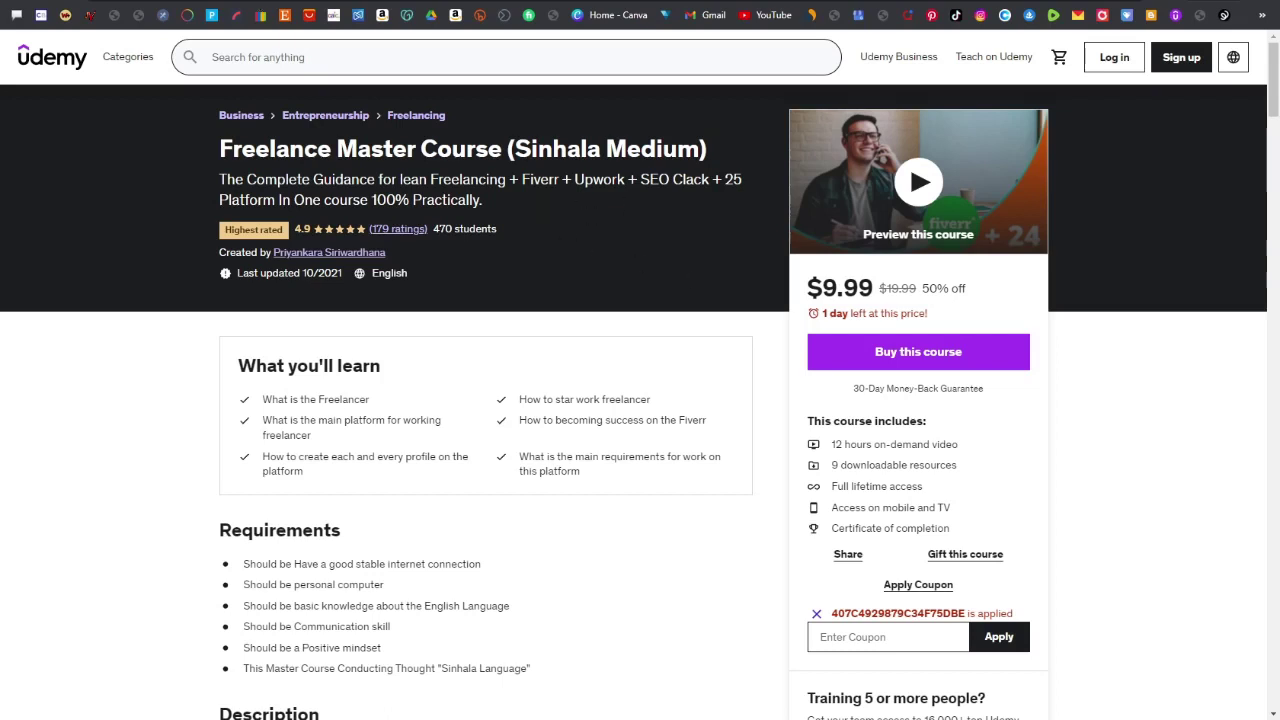
pyautogui.hotkey('ctrl', 'Tab')
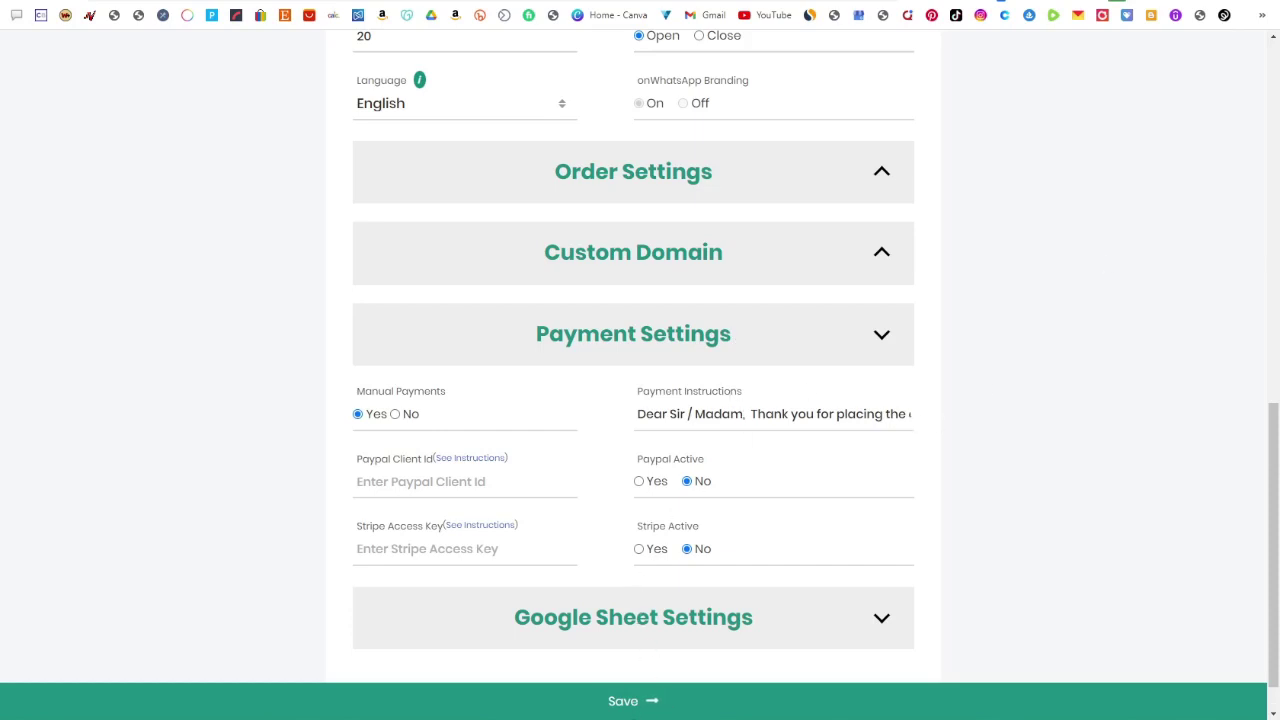
# Check the bank payment instructions drafted in Notepad
pyautogui.hotkey('alt', 'Tab')
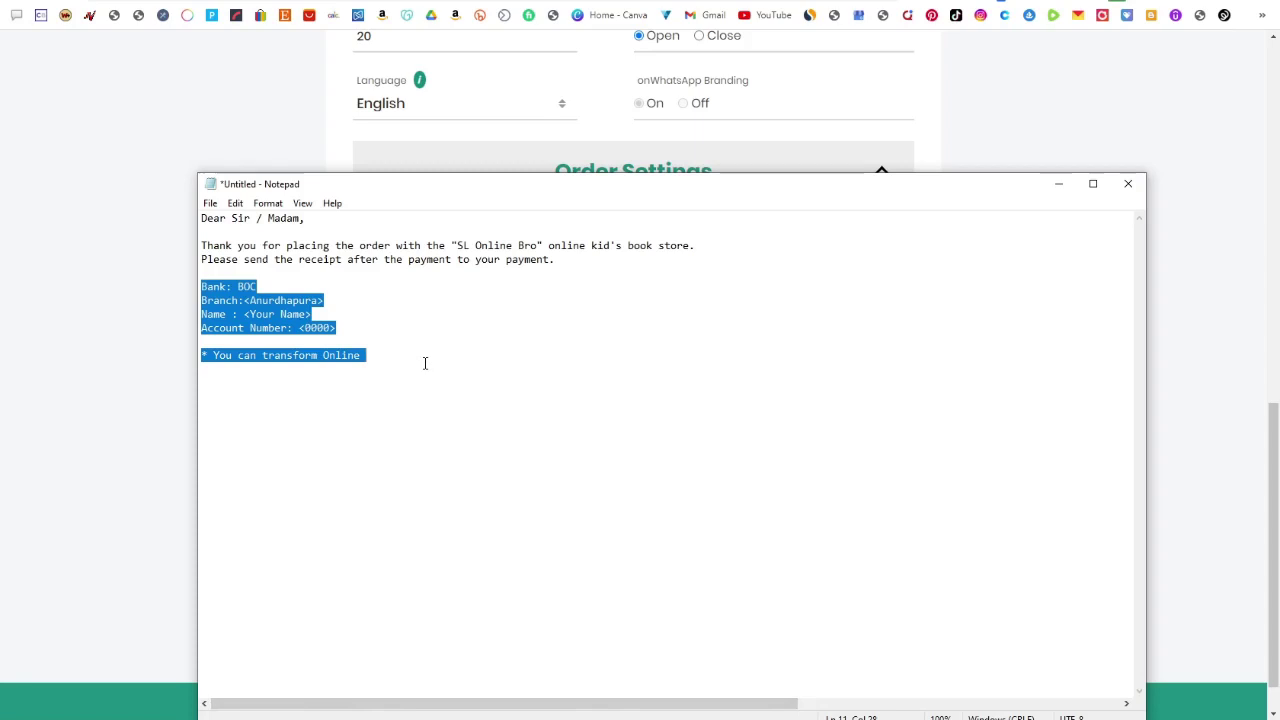
pyautogui.click(1066, 192)
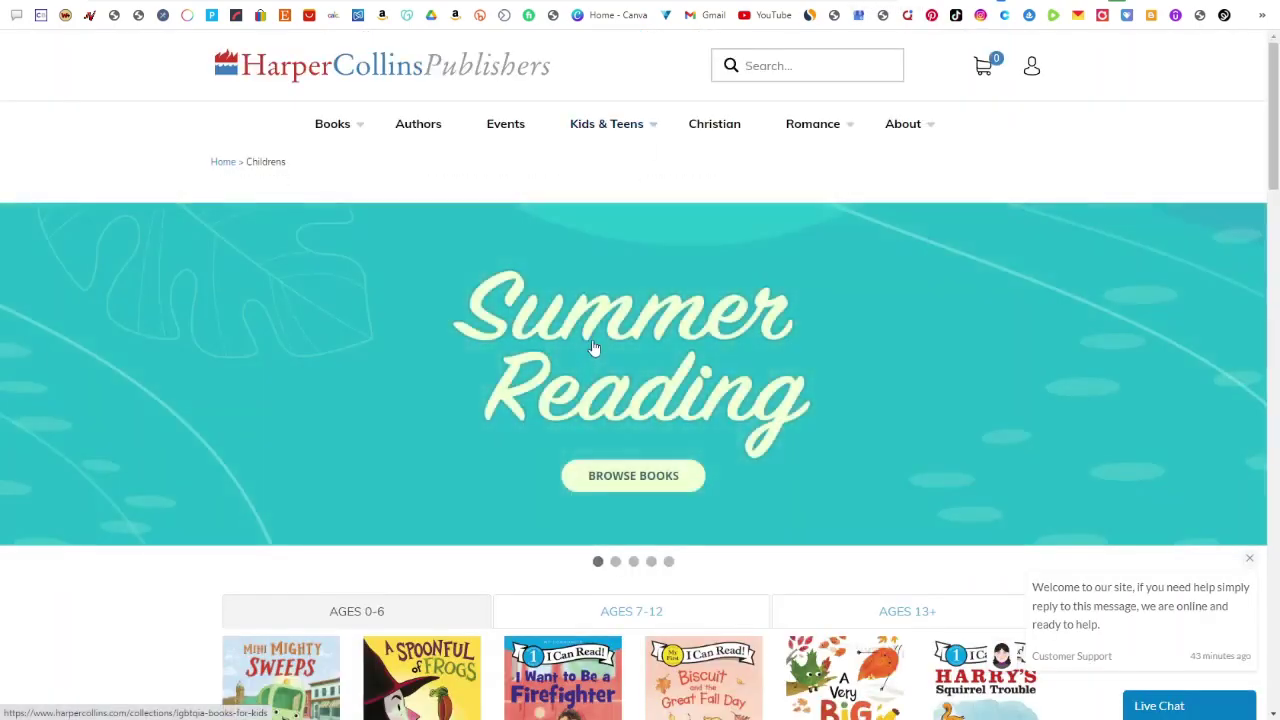
# Browse the children's books and featured posts on the HarperCollins Publishers website
pyautogui.scroll(-3, 594, 343)
pyautogui.scroll(-2, 594, 345)
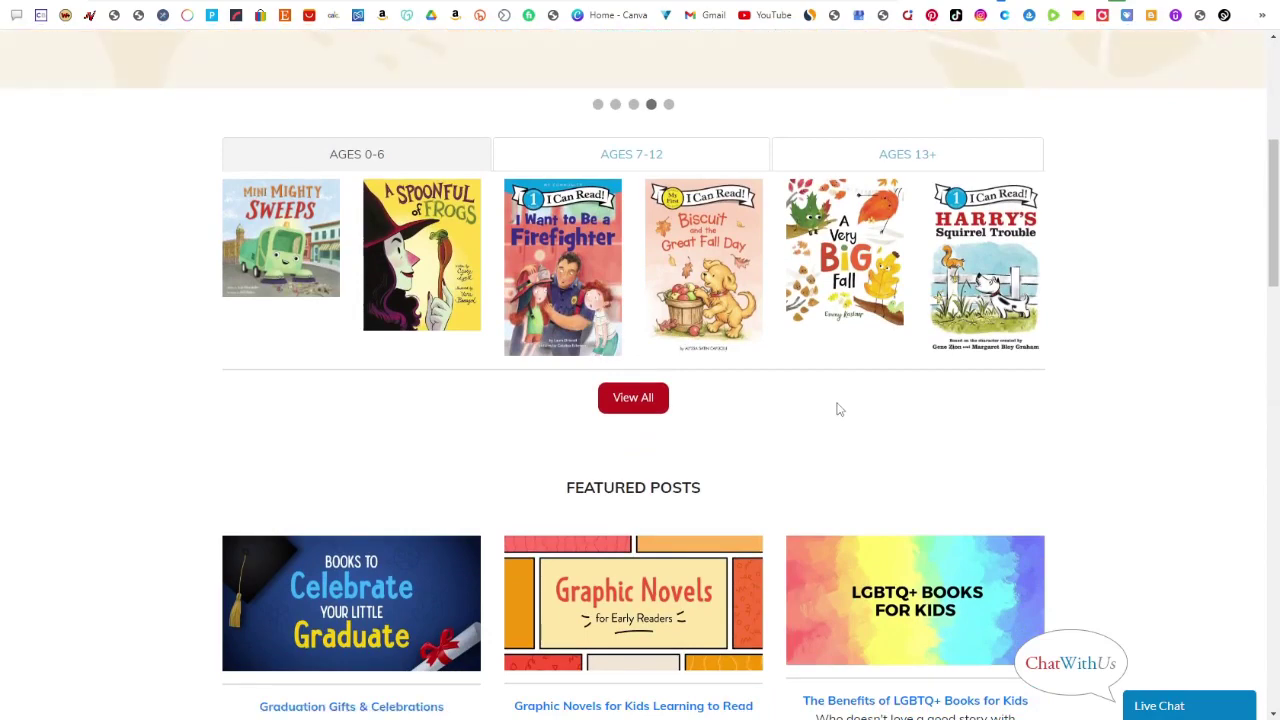
pyautogui.scroll(-3, 792, 386)
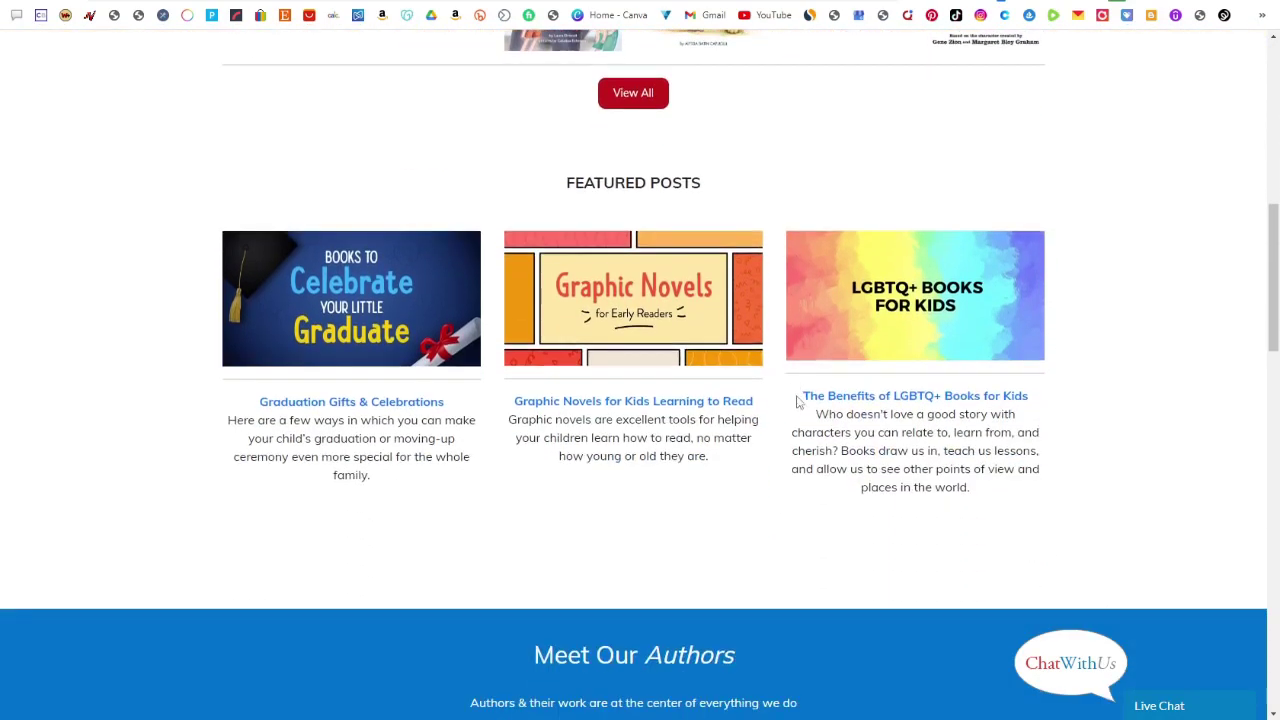
pyautogui.scroll(2, 797, 398)
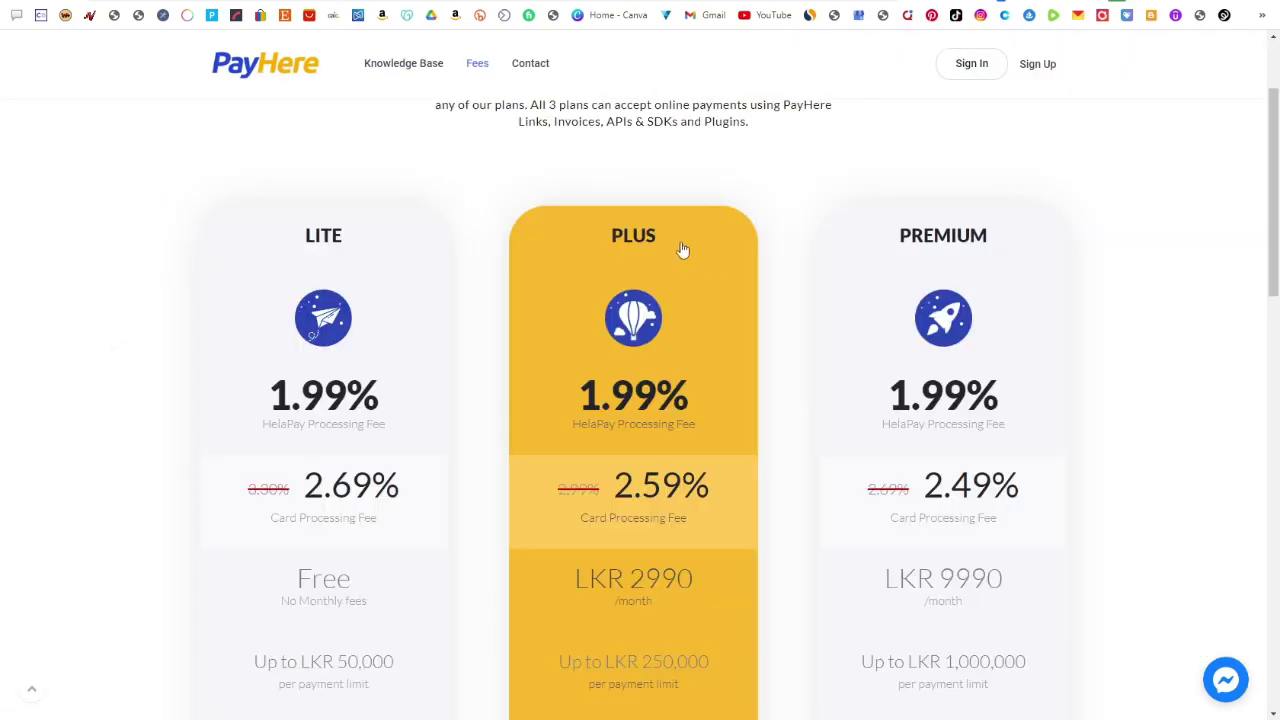
# Compare the fees, payment limits and billing features of PayHere's Lite, Plus and Premium plans
pyautogui.scroll(-3, 663, 237)
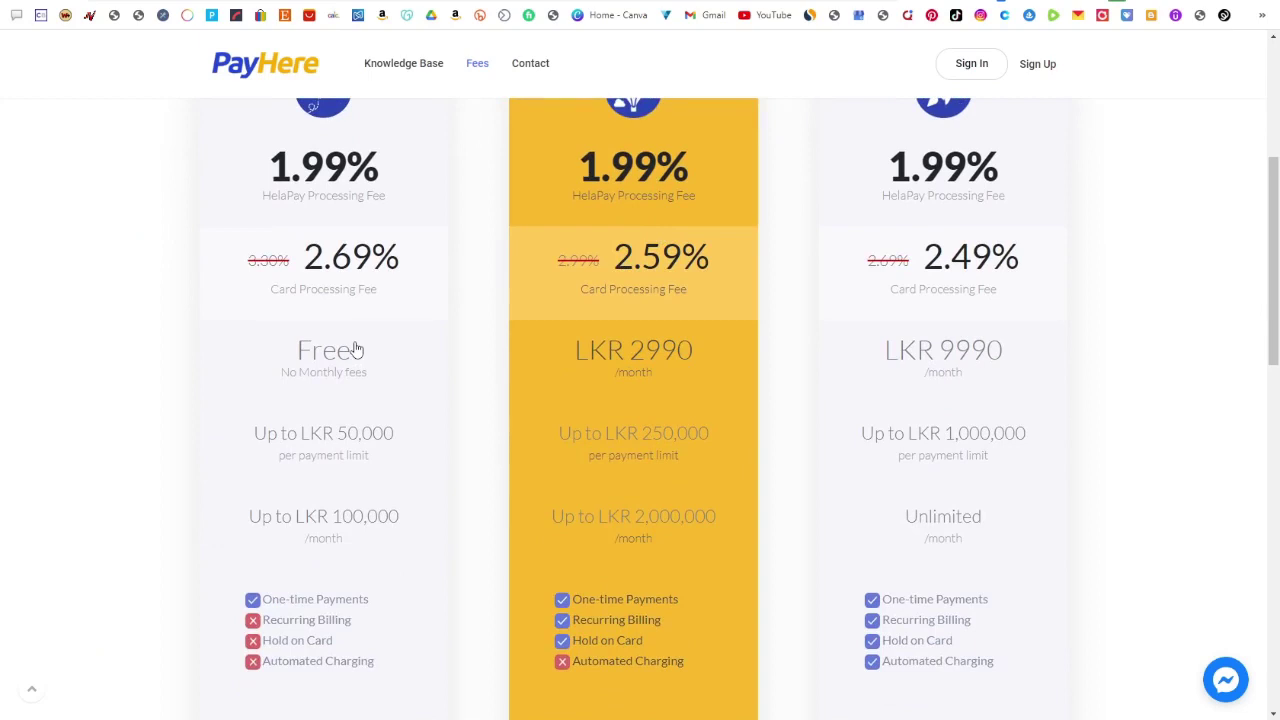
pyautogui.scroll(-2, 355, 349)
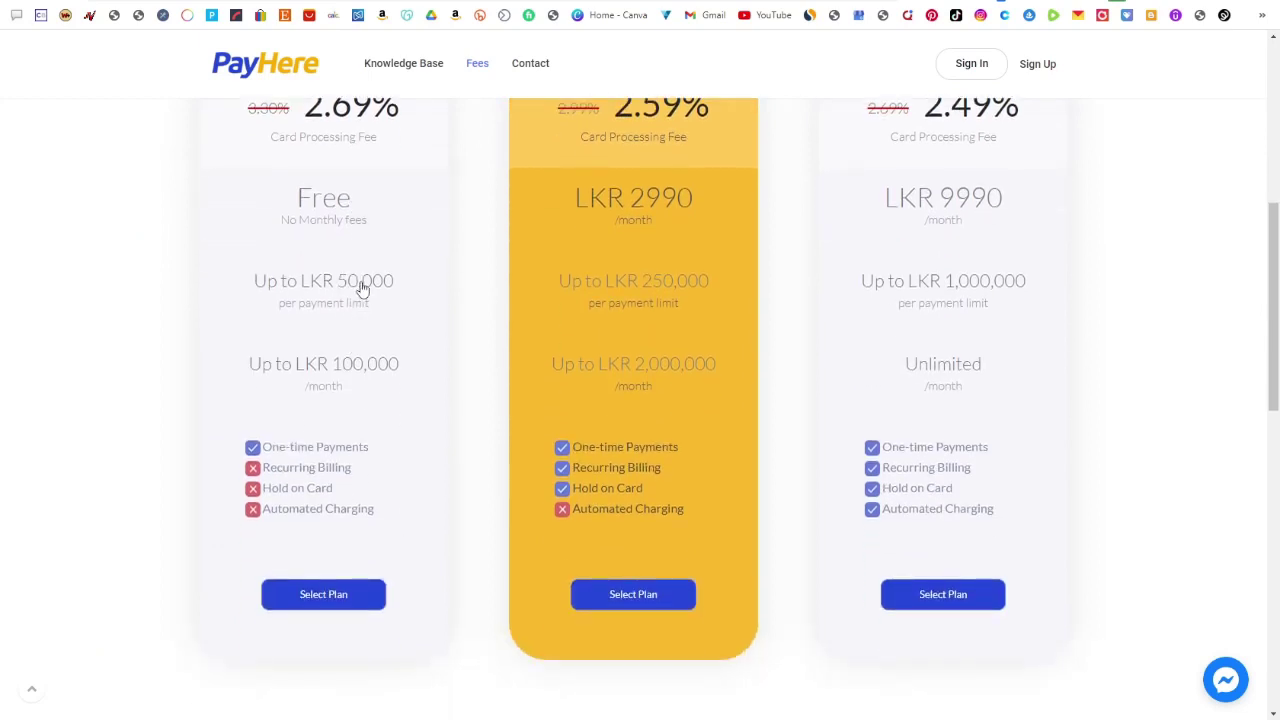
pyautogui.scroll(1, 406, 324)
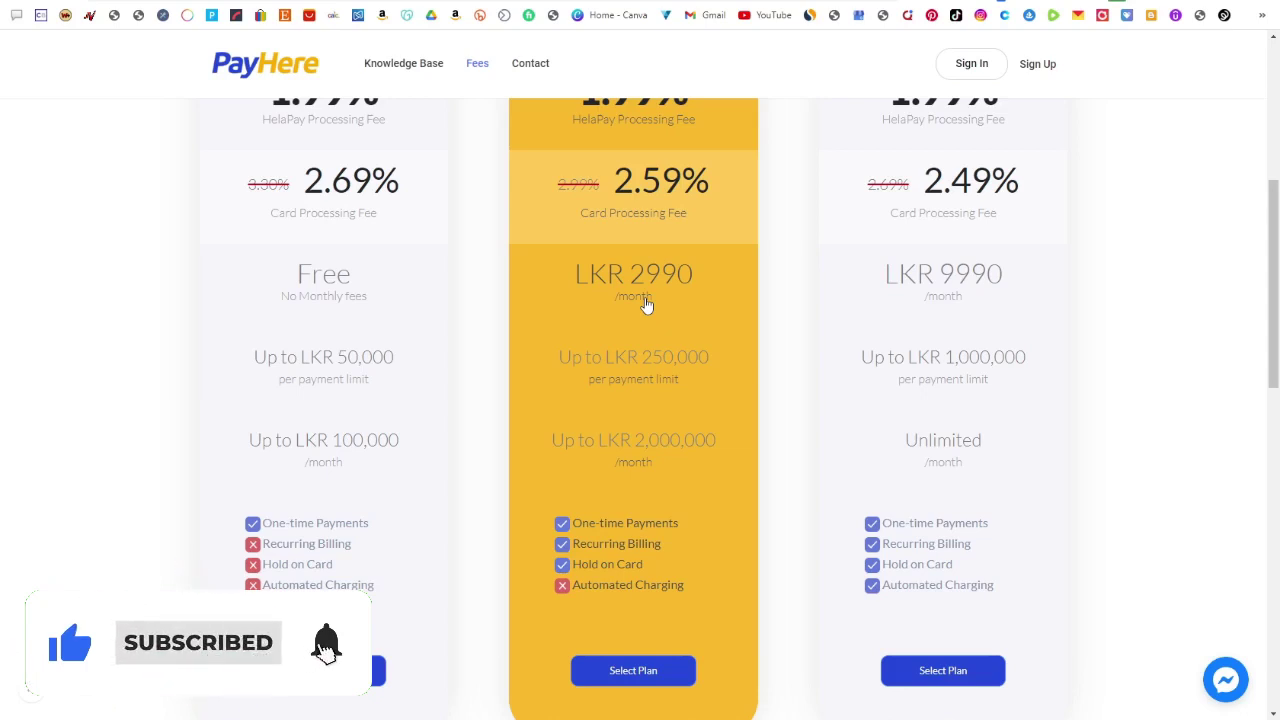
pyautogui.scroll(2, 647, 302)
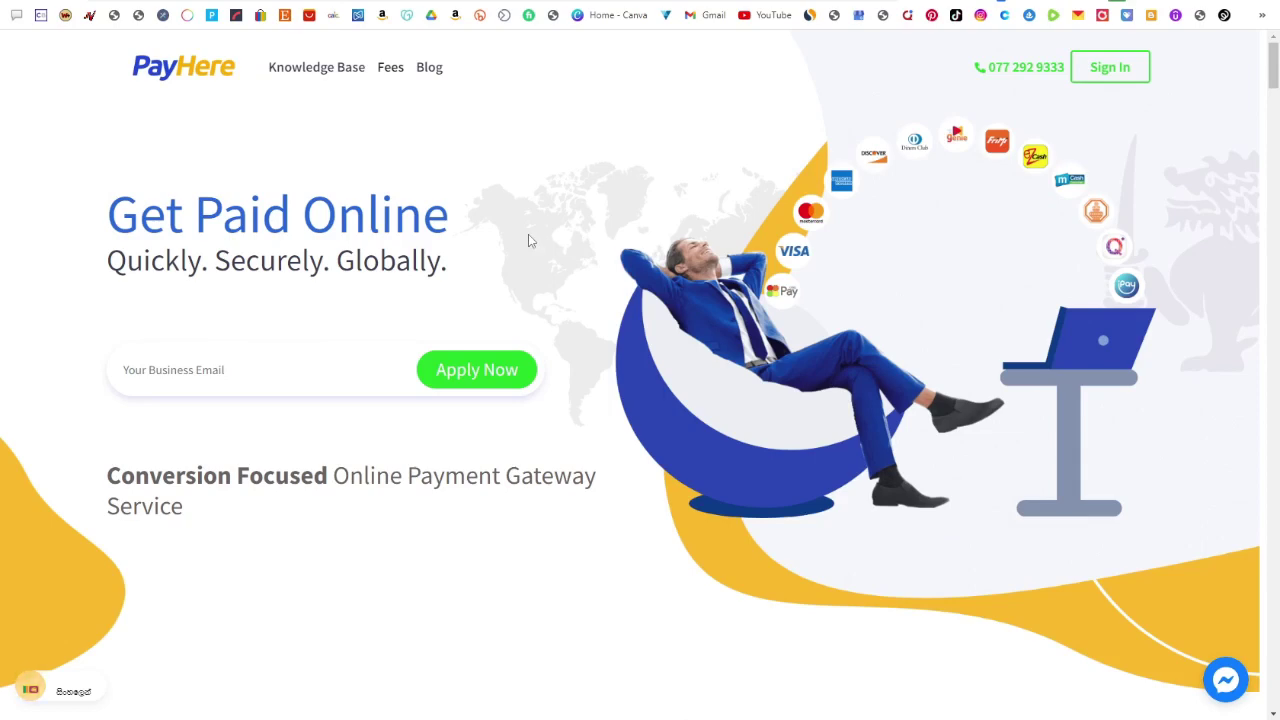
# Look through the PayHere home page for its security, supported payment methods and customer checkout information
pyautogui.scroll(-1, 442, 222)
pyautogui.scroll(-4, 442, 222)
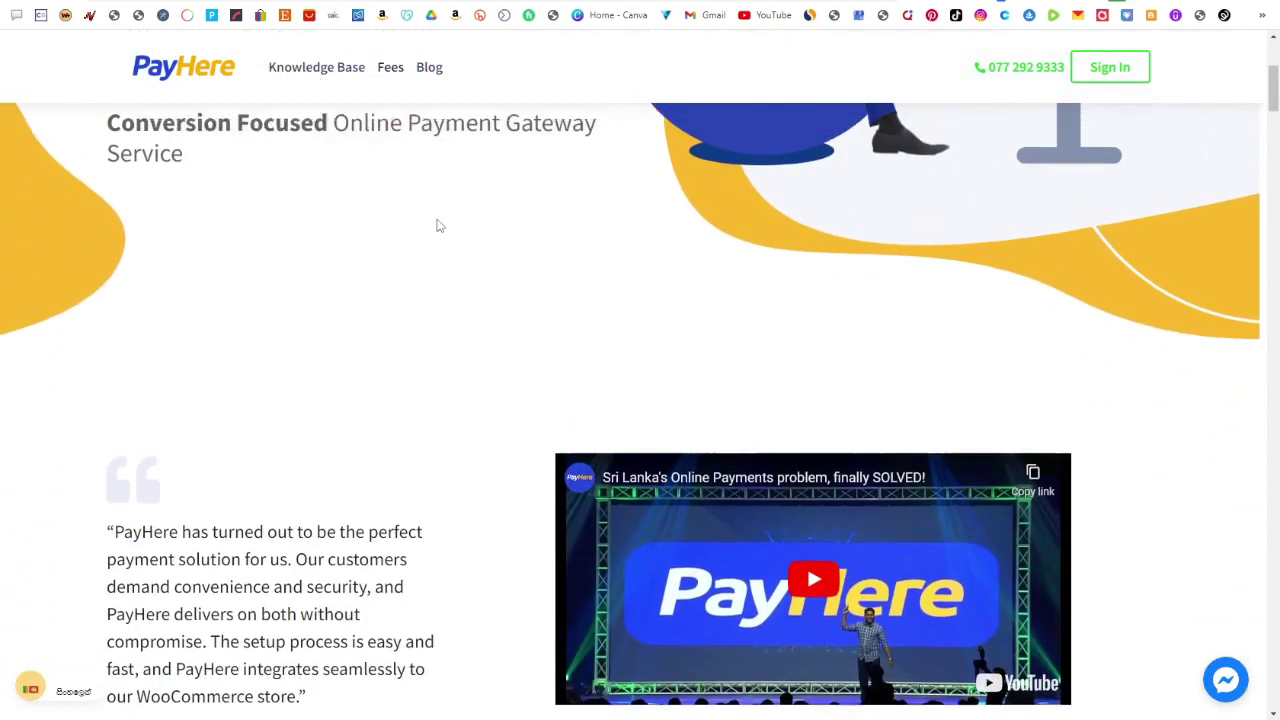
pyautogui.scroll(4, 437, 220)
pyautogui.scroll(-10, 437, 222)
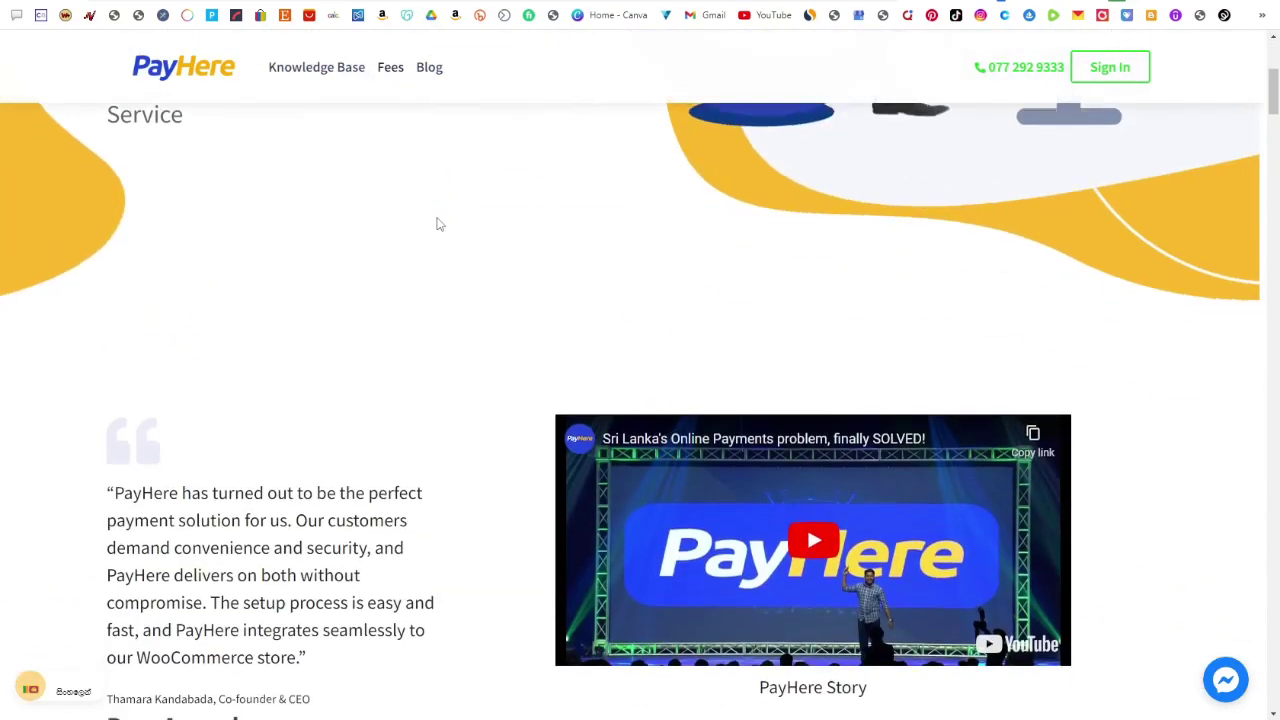
pyautogui.scroll(-13, 437, 224)
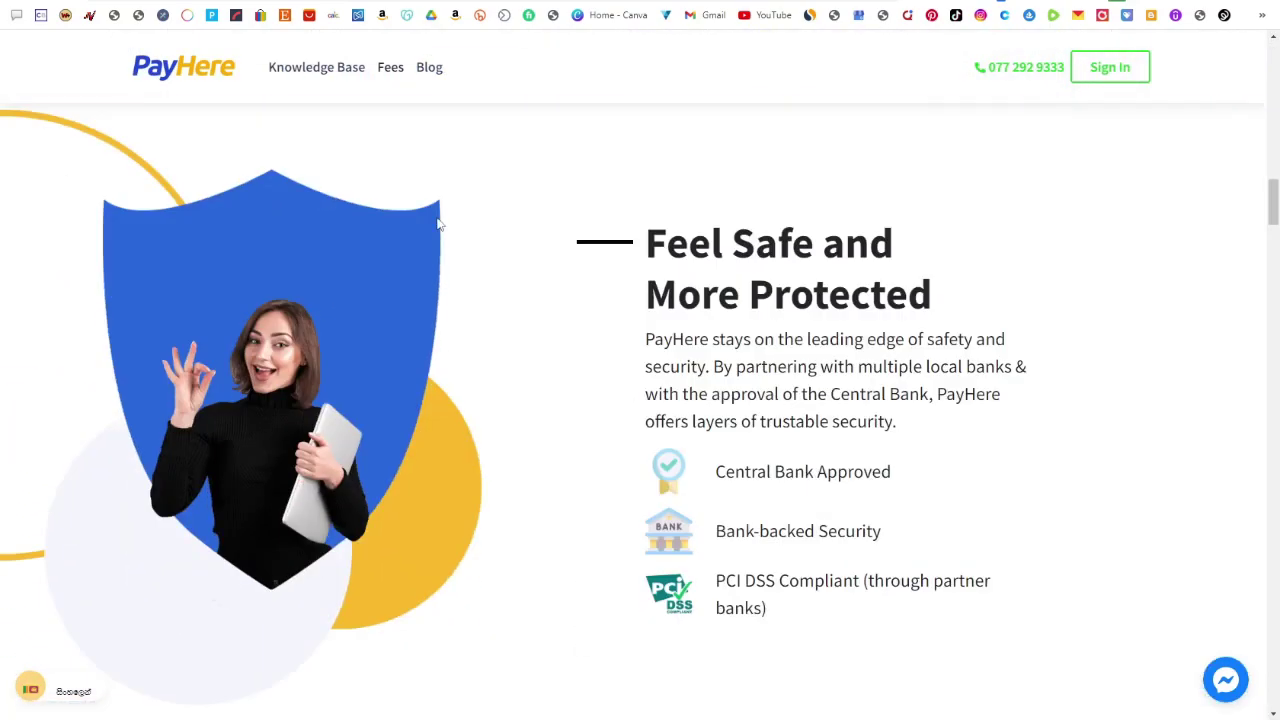
pyautogui.scroll(-2, 440, 224)
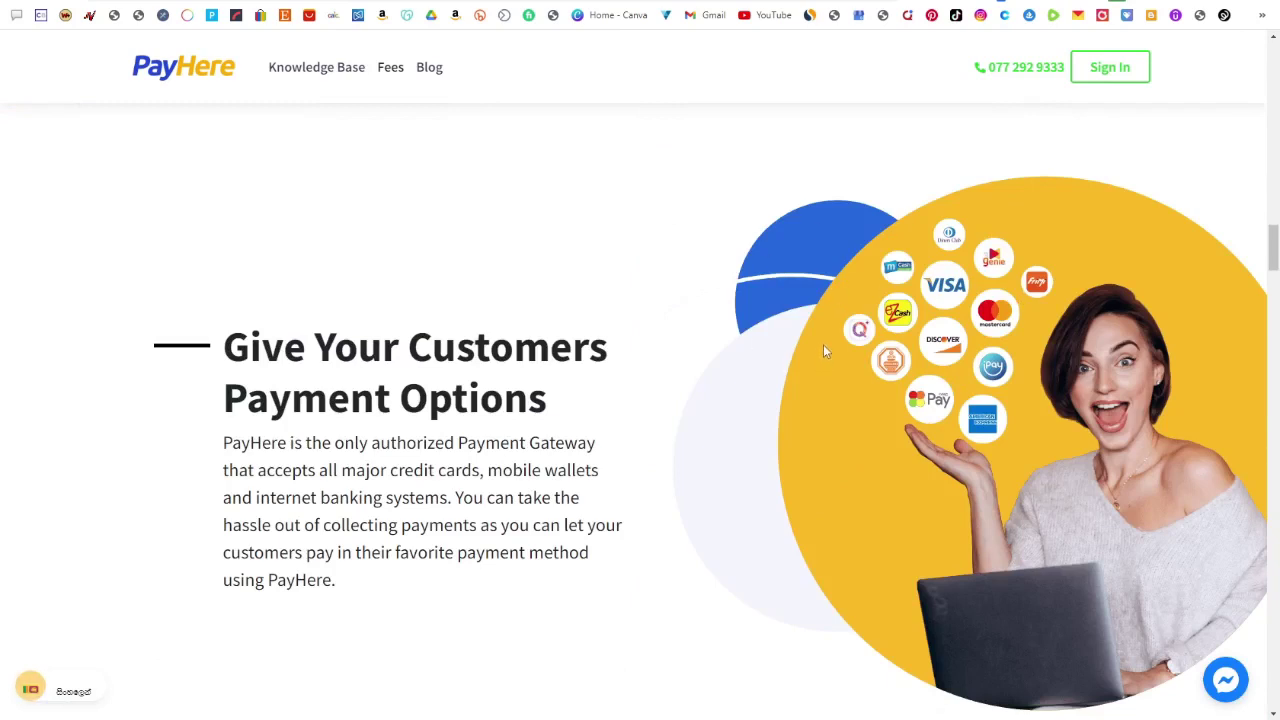
pyautogui.scroll(-2, 651, 263)
pyautogui.scroll(-3, 651, 265)
pyautogui.scroll(-3, 651, 265)
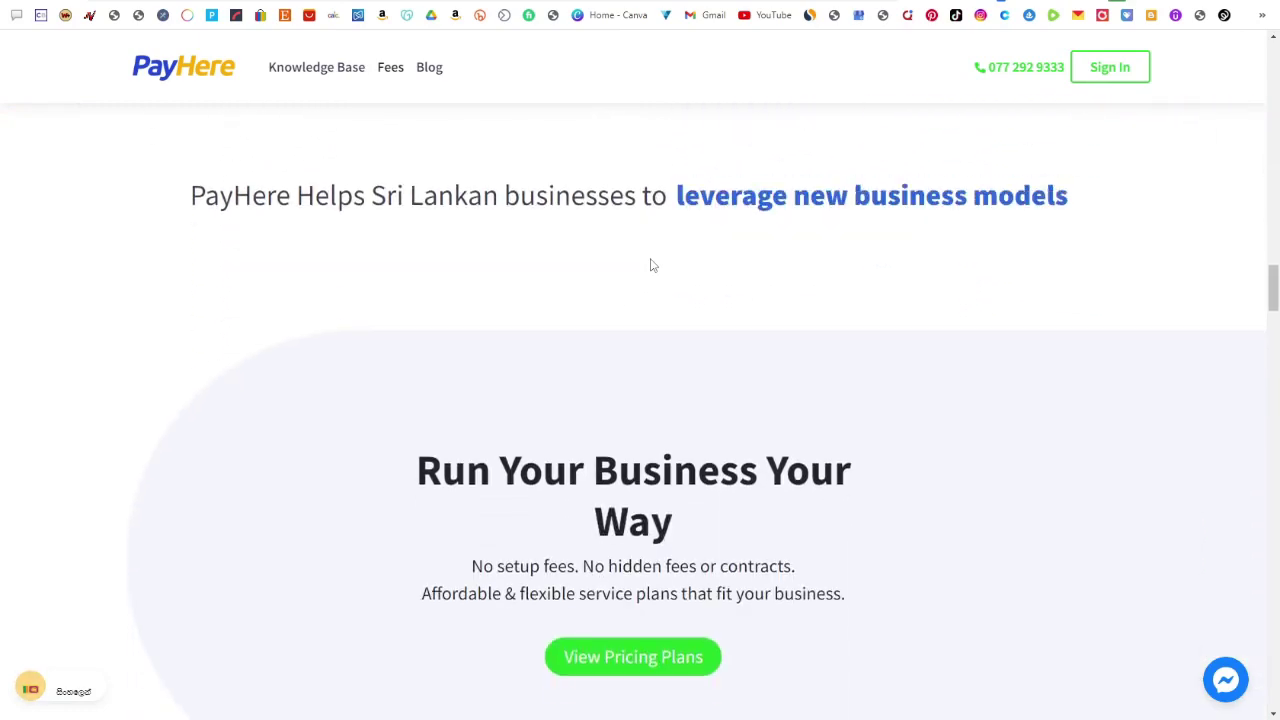
pyautogui.scroll(-7, 650, 265)
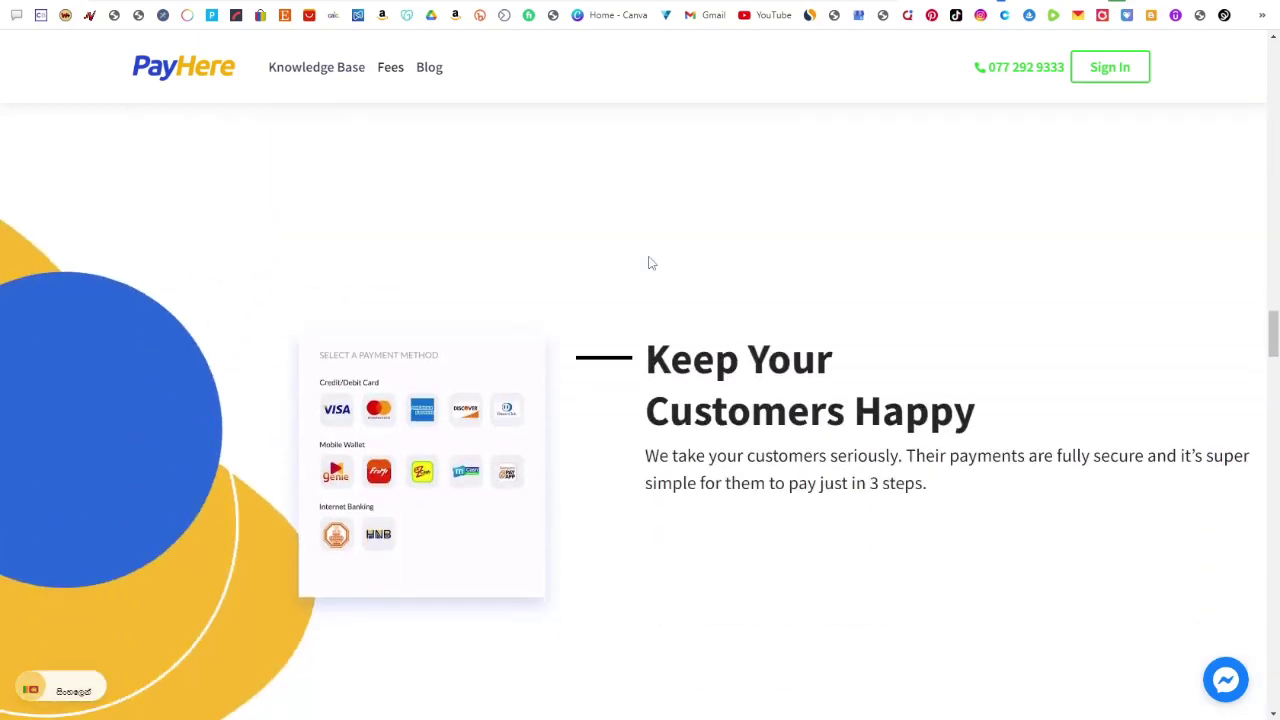
pyautogui.scroll(-2, 648, 262)
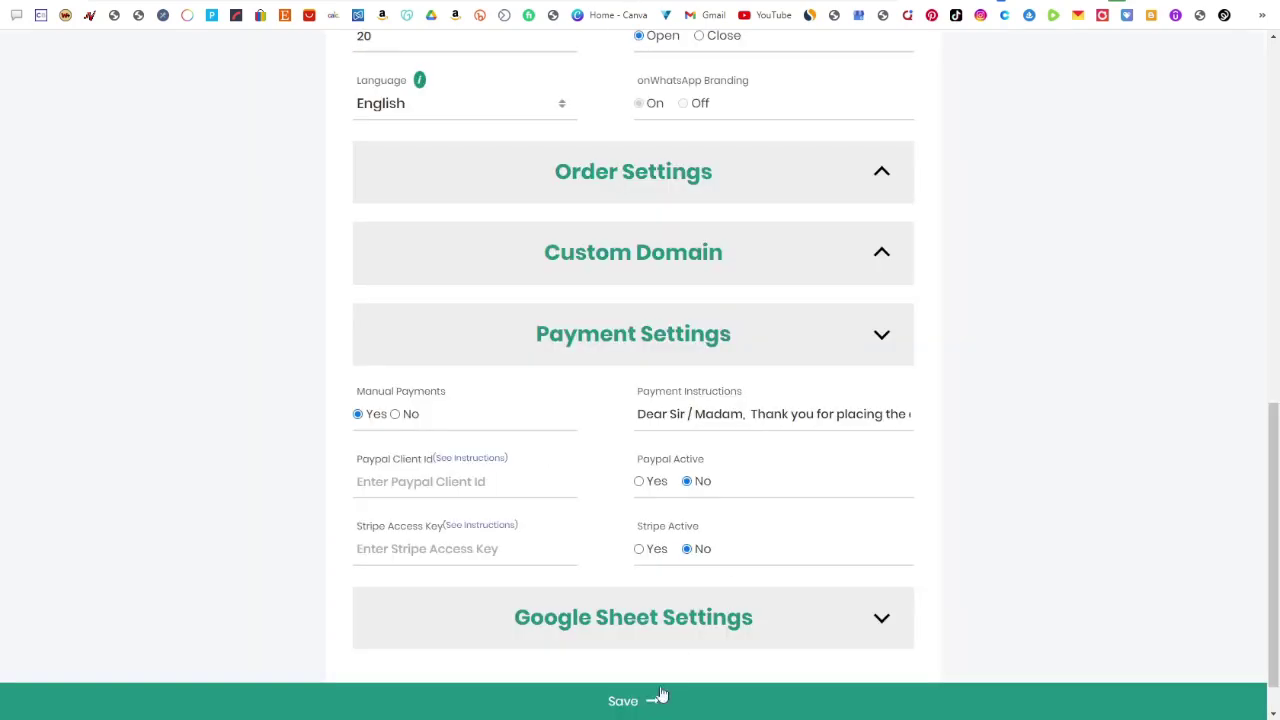
# Review the payment instructions in Notepad, and try setting Manual Payments to No before restoring it to Yes
pyautogui.hotkey('alt', 'Tab')
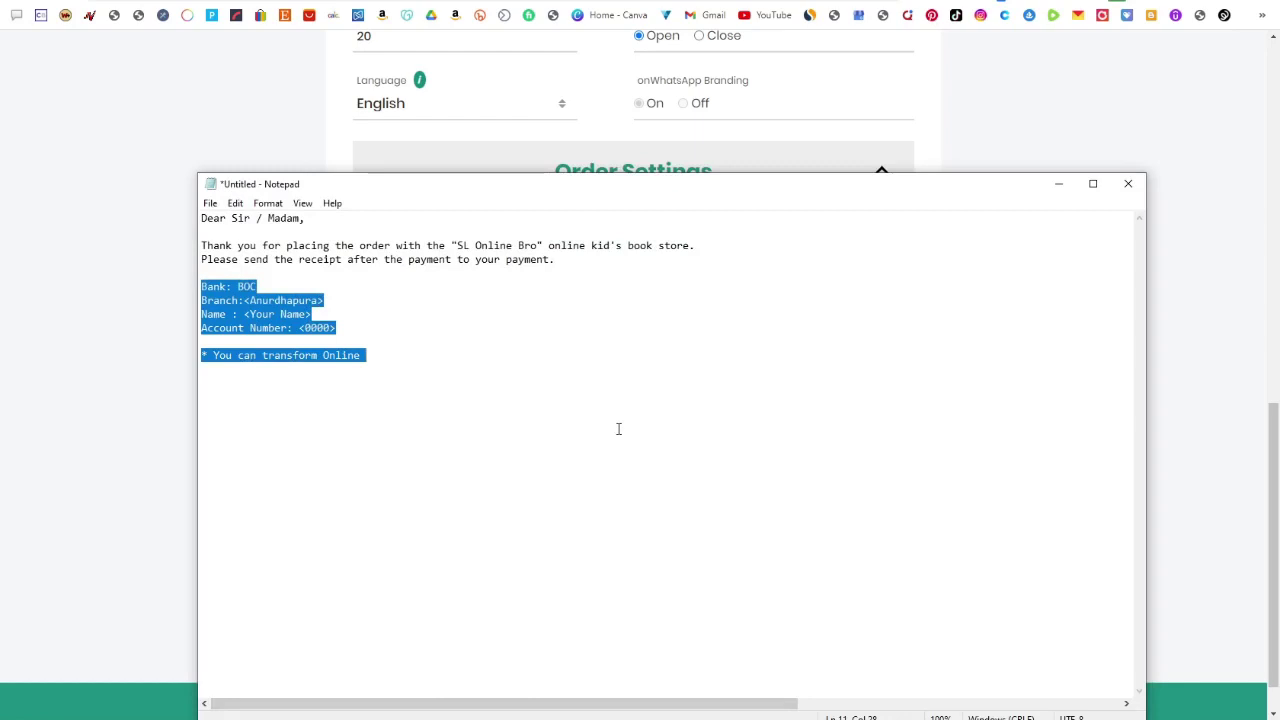
pyautogui.click(1055, 193)
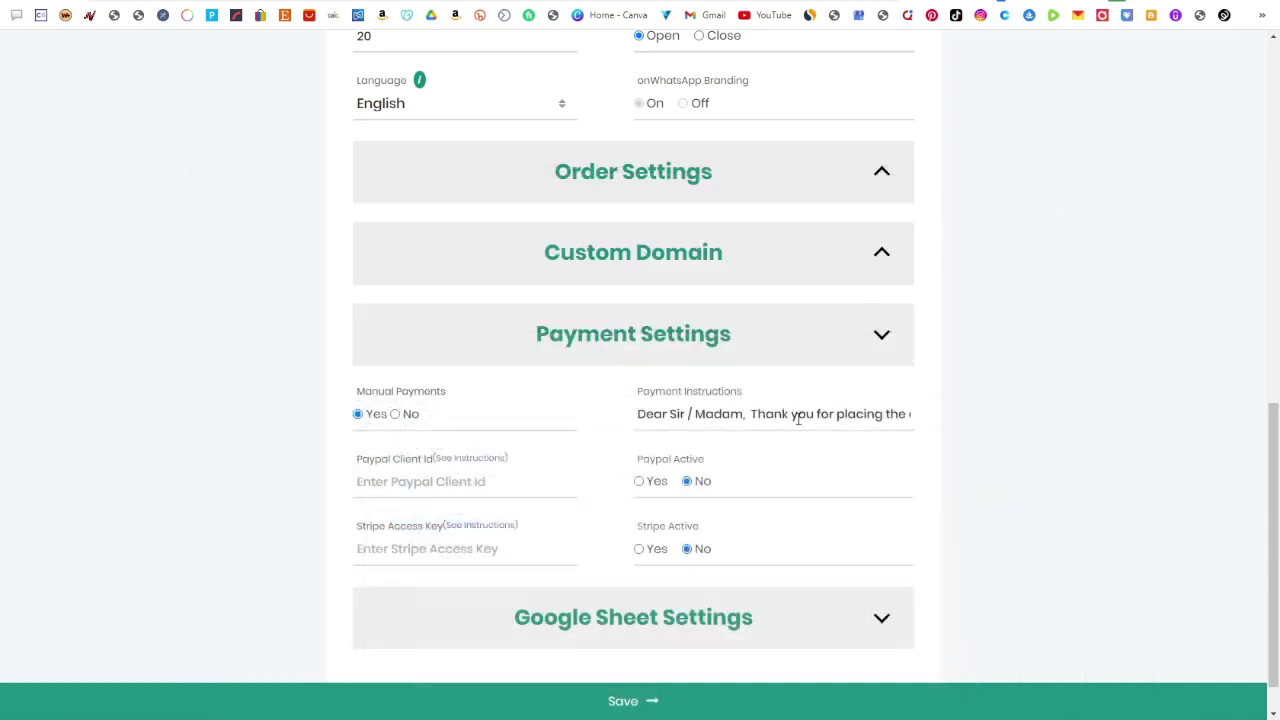
pyautogui.click(396, 414)
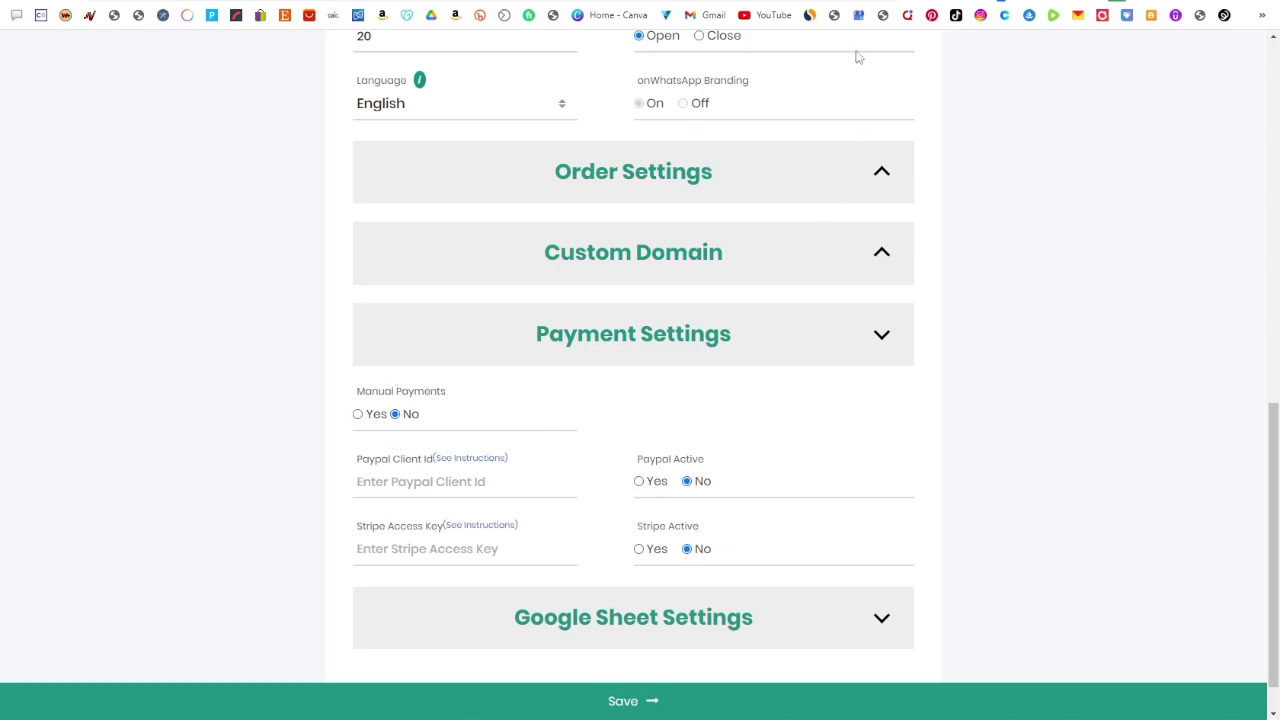
pyautogui.click(358, 414)
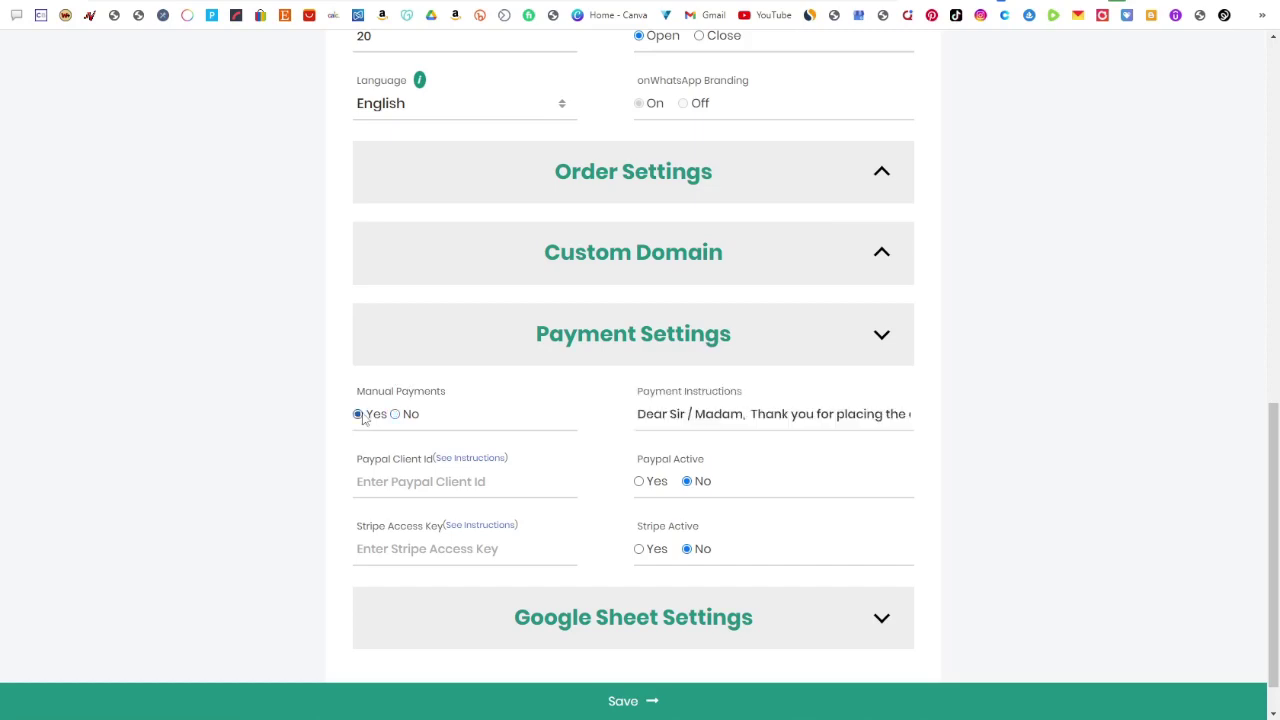
# Revisit PayHere's plan fees and customer checkout information, and look through the café demo store's beverage menu
pyautogui.click(864, 3)
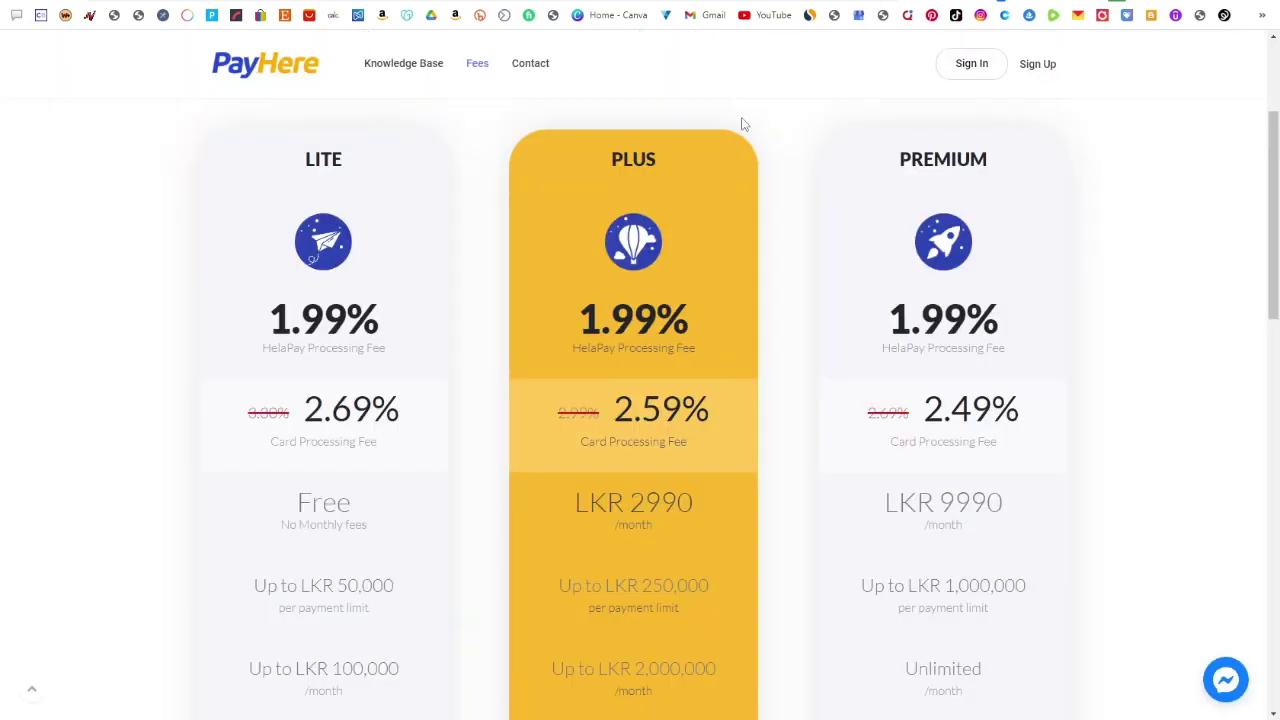
pyautogui.scroll(-2, 658, 244)
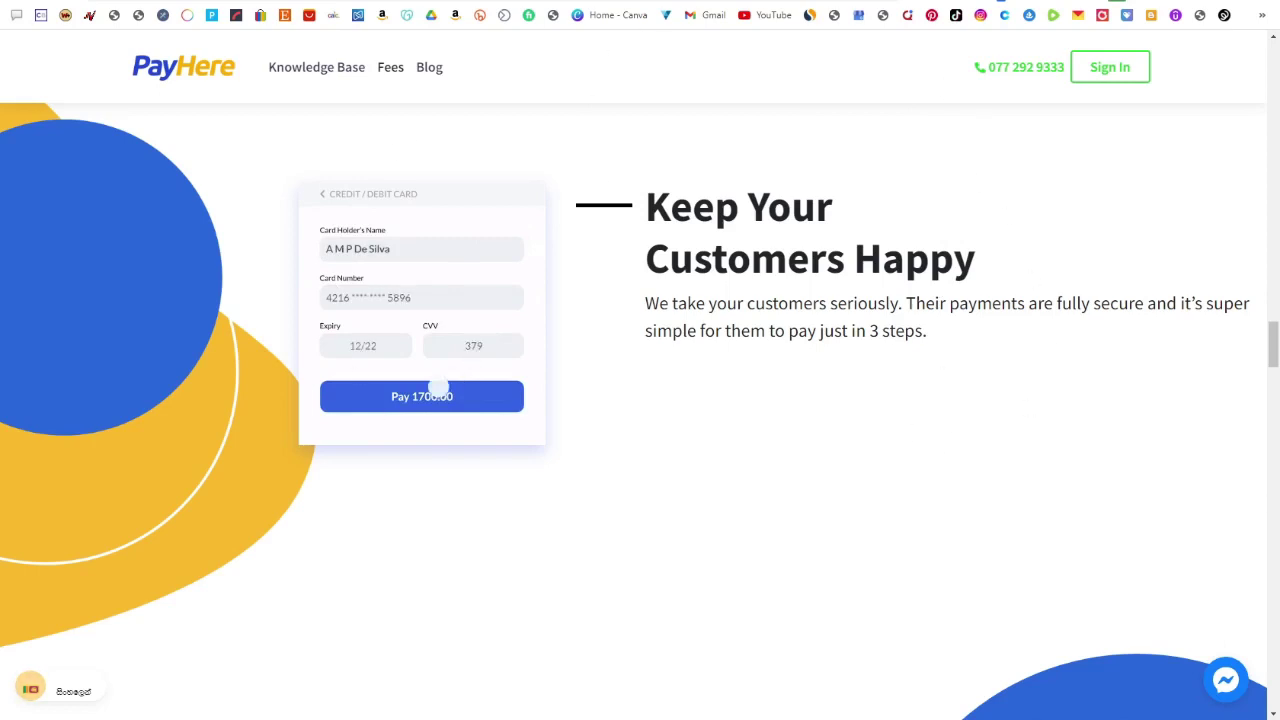
pyautogui.click(290, 1)
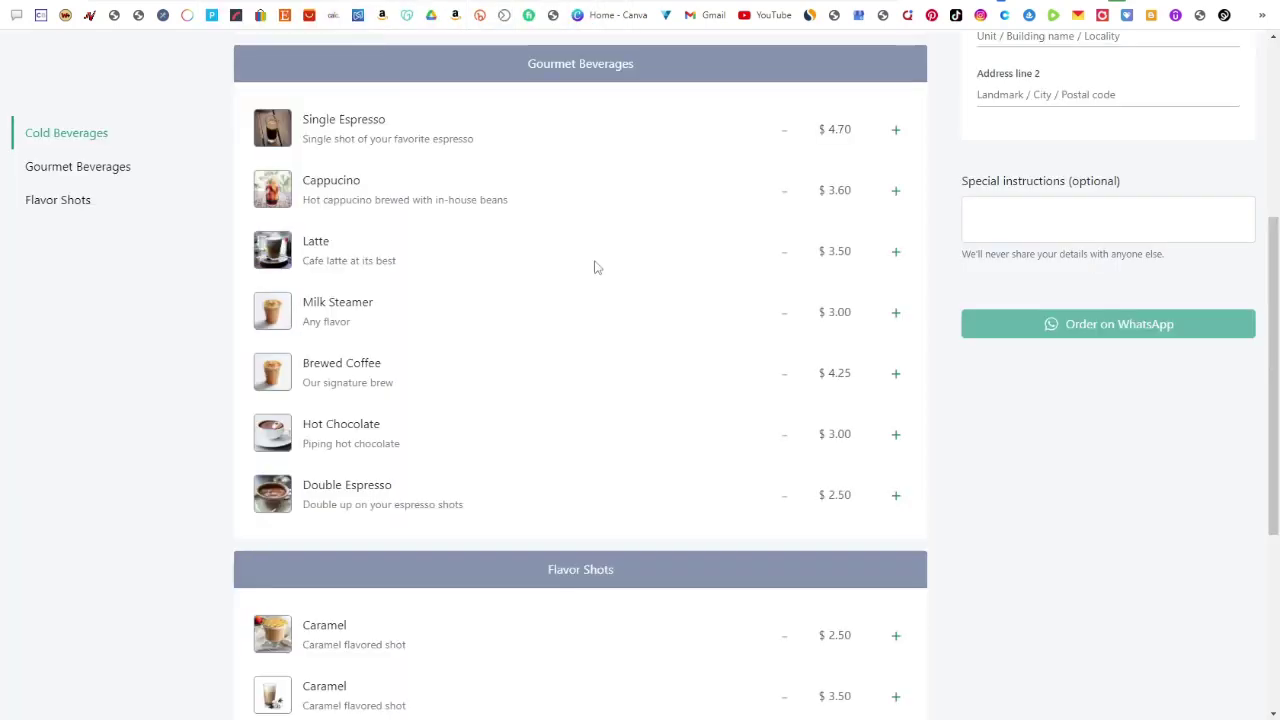
pyautogui.scroll(-1, 596, 251)
pyautogui.scroll(-1, 596, 251)
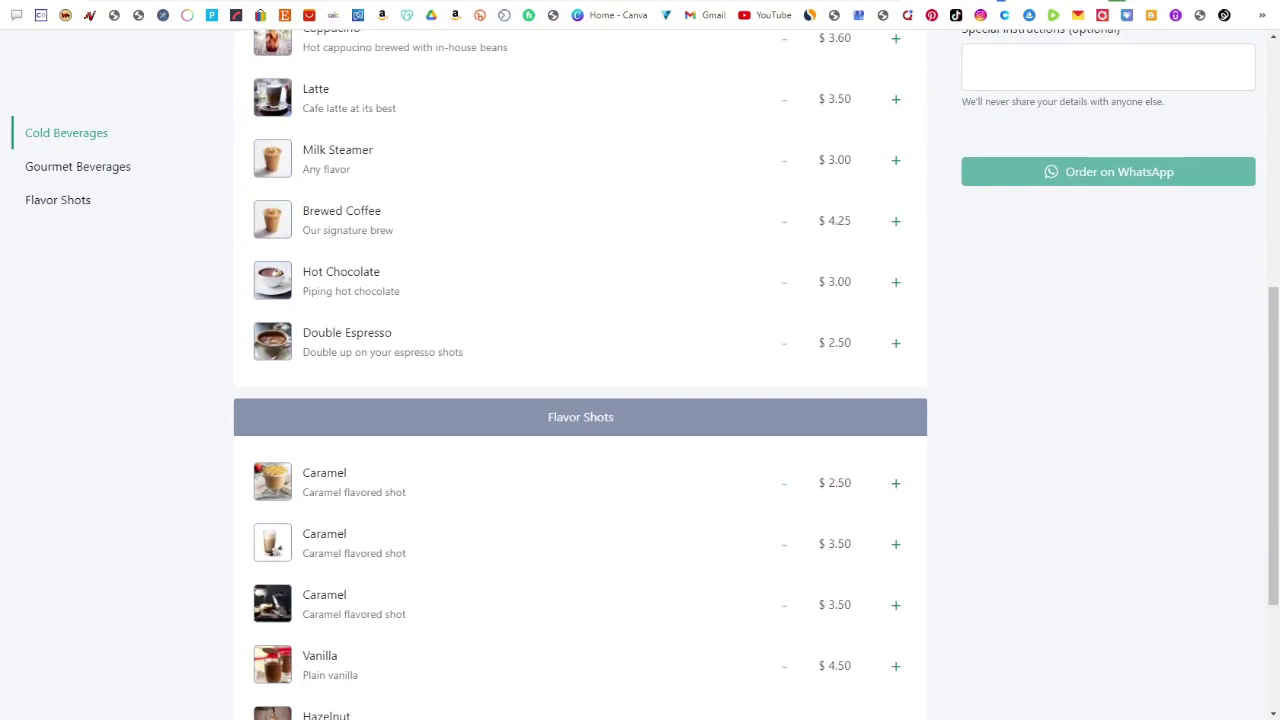
# View the WhatsApp home page and the ordering instructions on the Kids World Toys Facebook page
pyautogui.hotkey('ctrl', 'Tab')
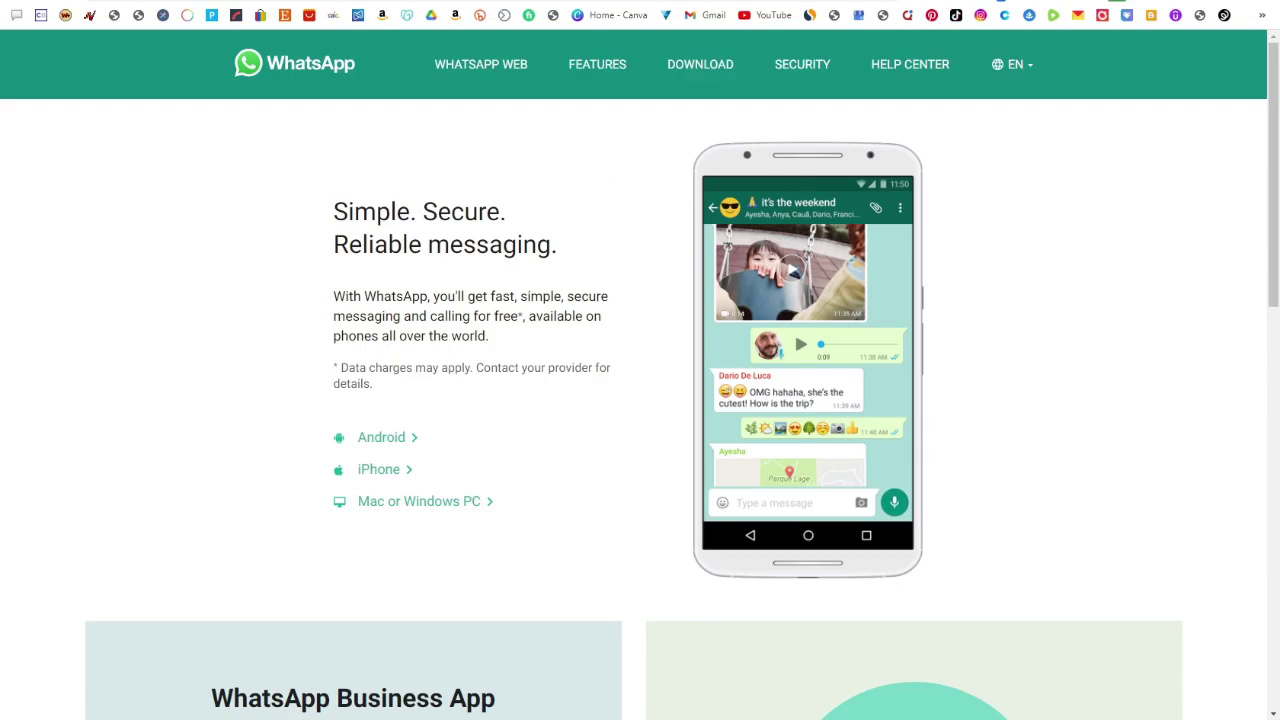
pyautogui.hotkey('ctrl', 'Tab')
pyautogui.scroll(-1, 840, 380)
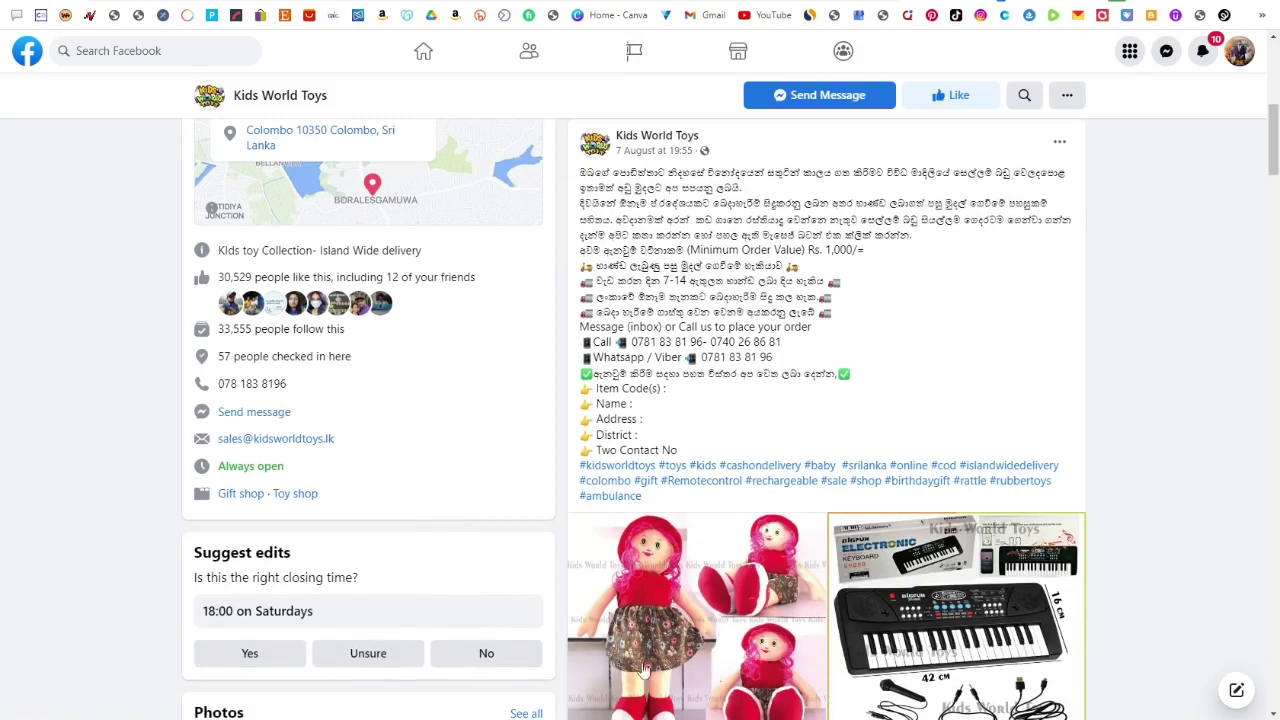
# Switch to Notepad, highlight the payment instructions below the greeting, and minimize the note
pyautogui.hotkey('alt', 'Tab')
pyautogui.moveTo(446, 367); pyautogui.dragTo(201, 245)
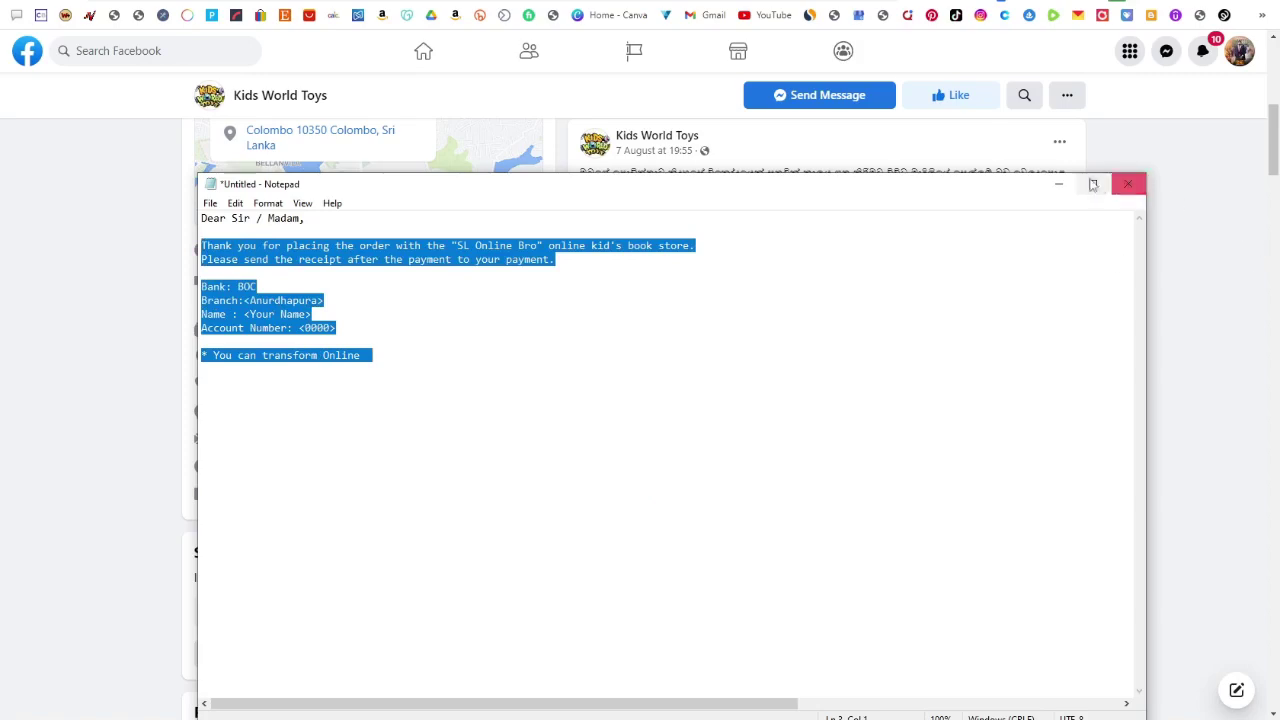
pyautogui.click(1058, 184)
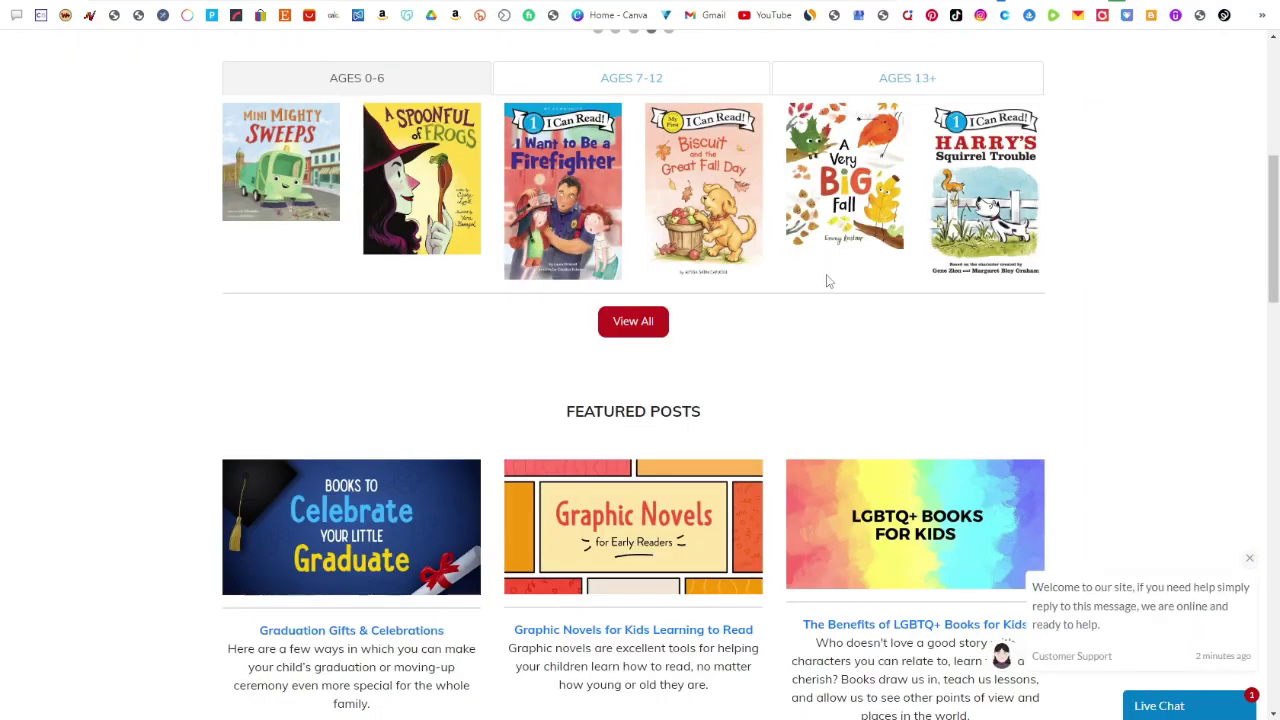
# Look over the children's books and the Back to School banner on the HarperCollins Publishers website
pyautogui.scroll(2, 906, 374)
pyautogui.scroll(3, 906, 374)
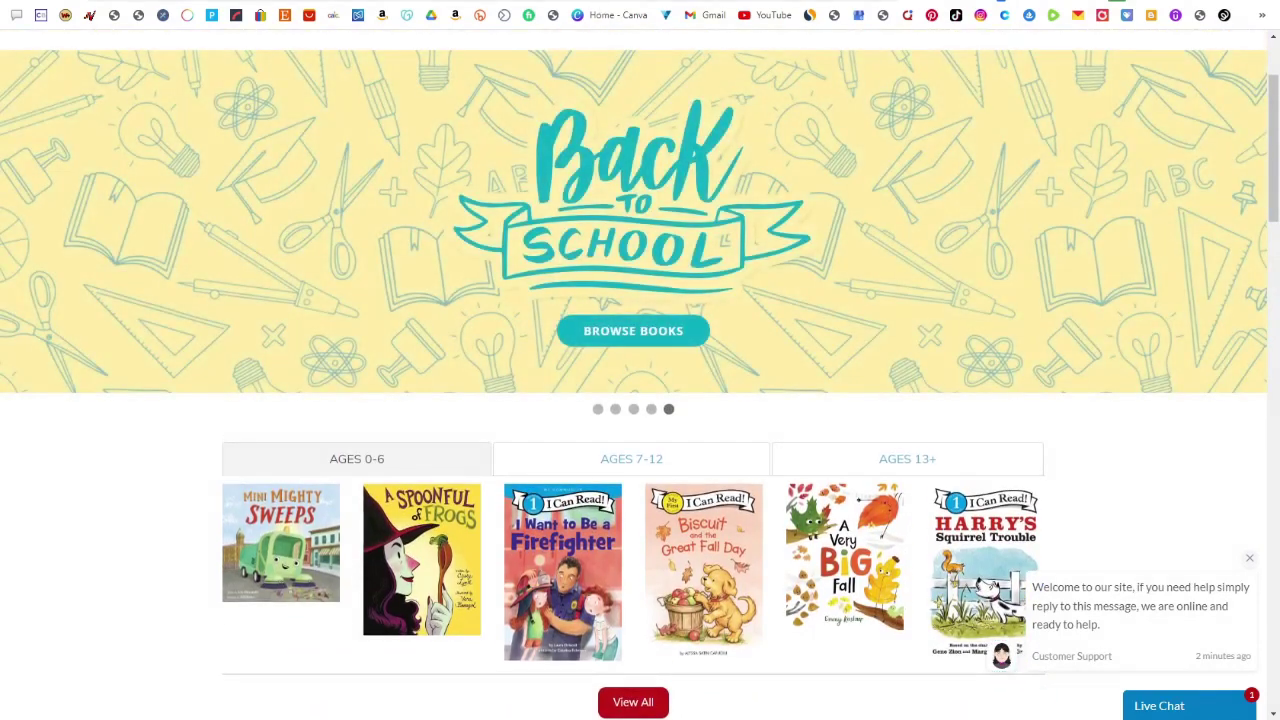
# Revisit the OnWhatsApp demos section and look through the gourmet beverages in the café demo store
pyautogui.click(406, 14)
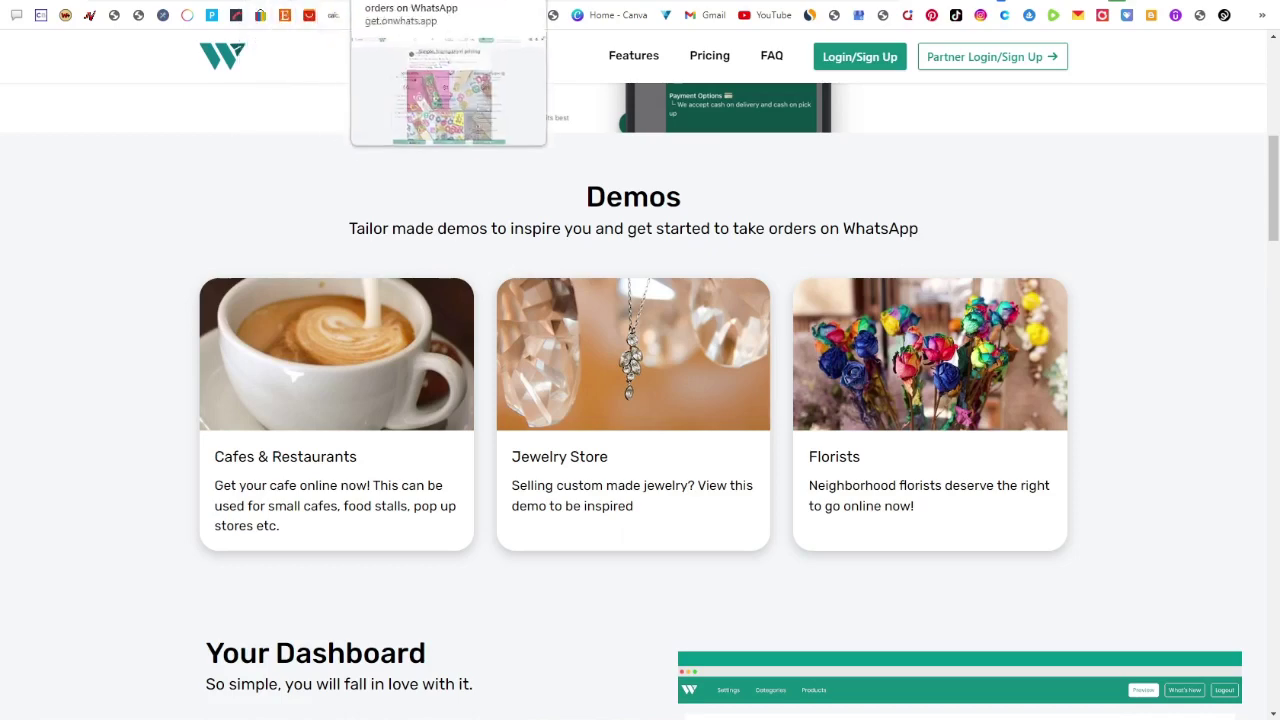
pyautogui.click(212, 14)
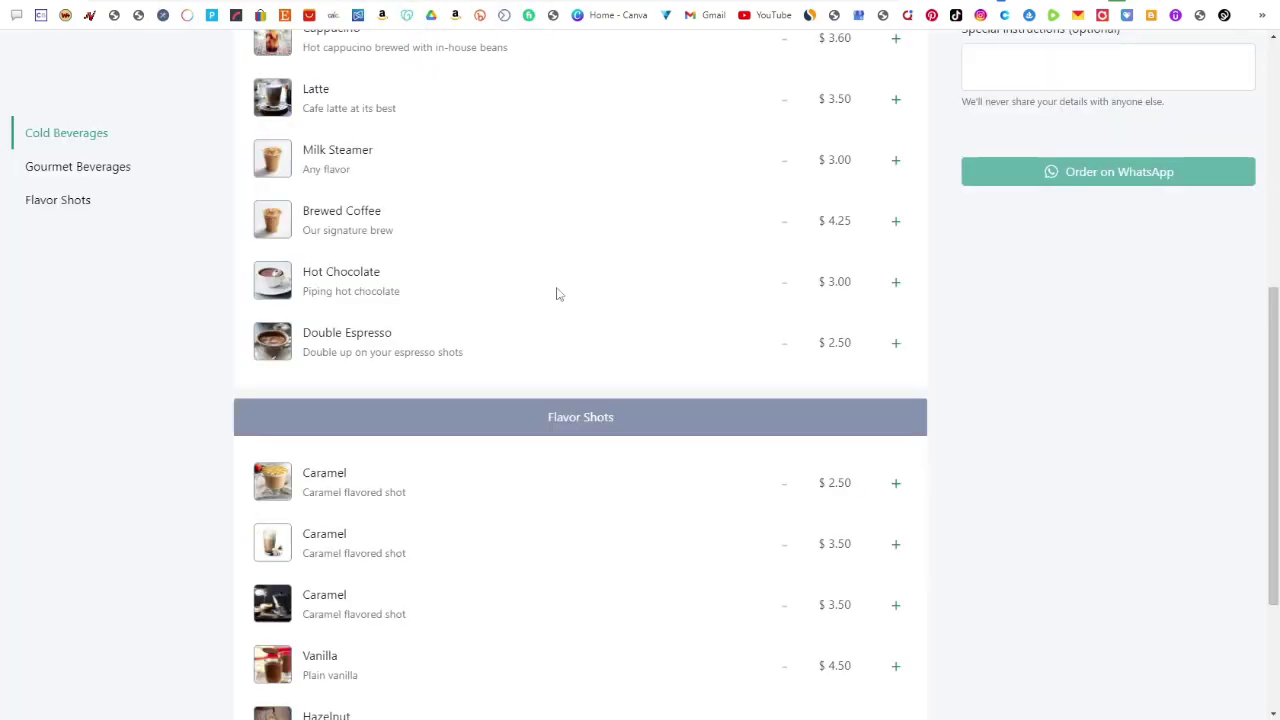
pyautogui.scroll(1, 554, 289)
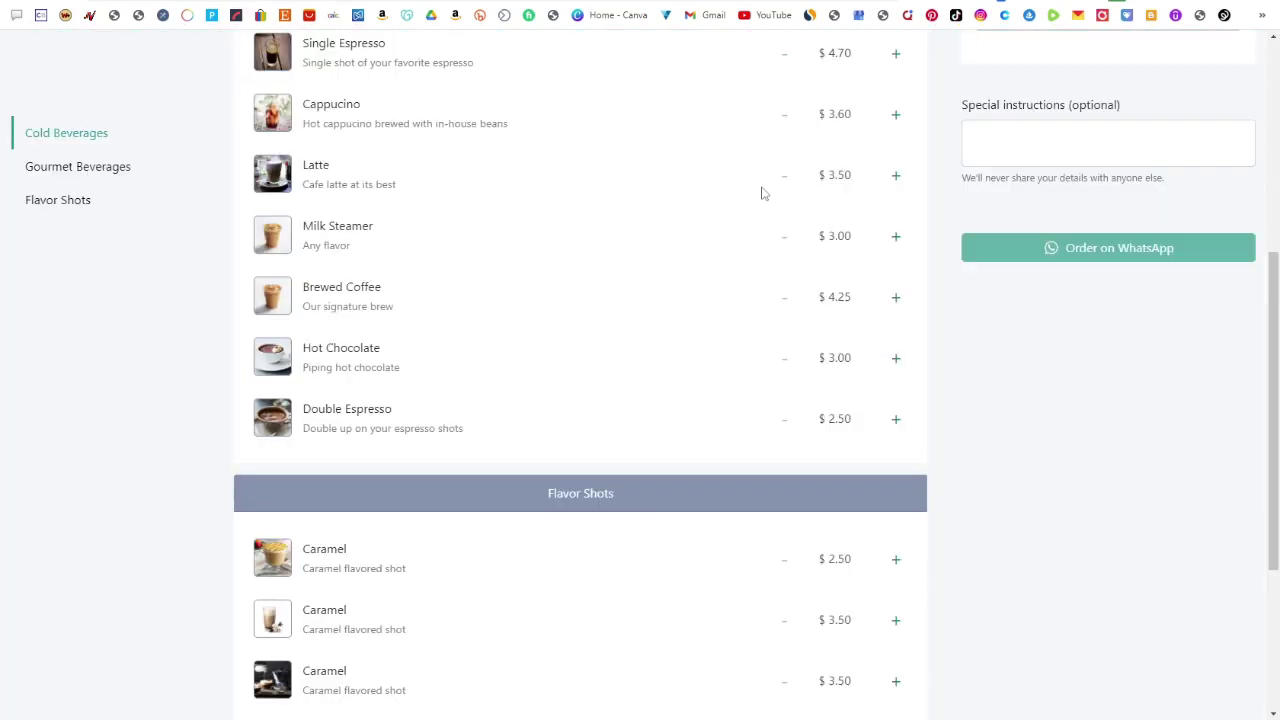
pyautogui.scroll(2, 750, 190)
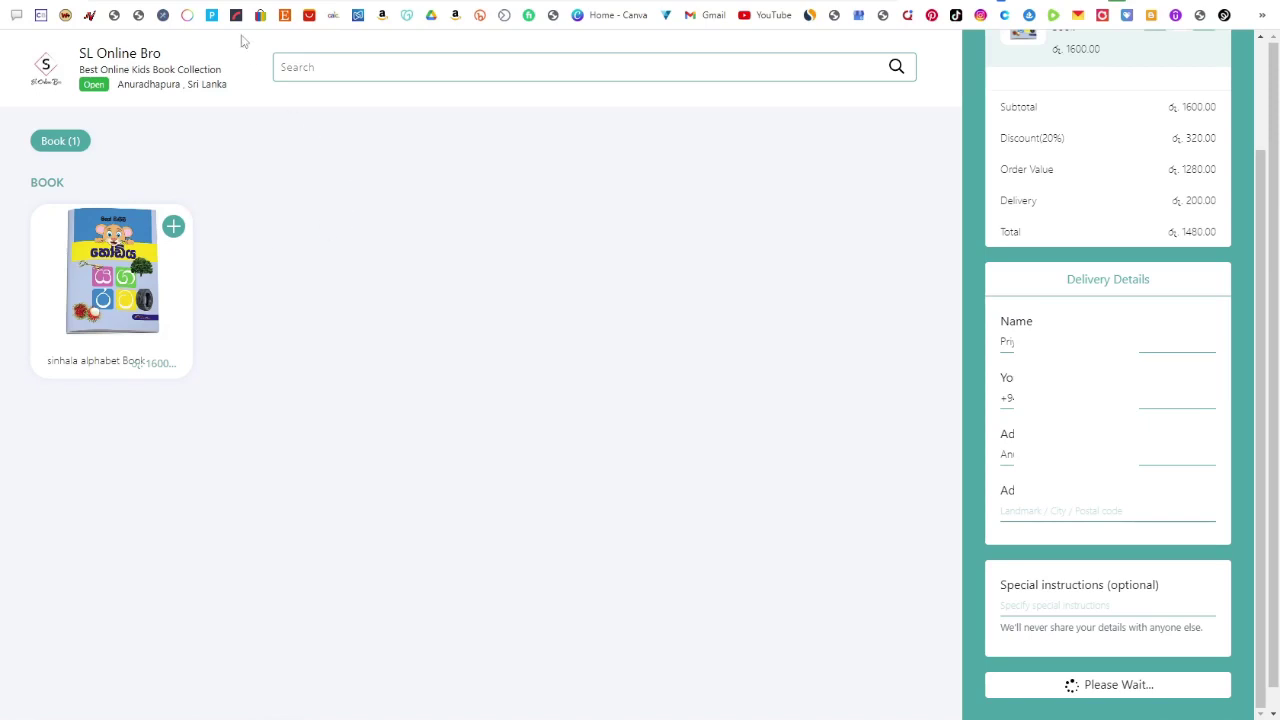
# View the SL Online Bro Academy YouTube channel and the SL Online Bro book store banner in Canva
pyautogui.hotkey('ctrl', 'Tab')
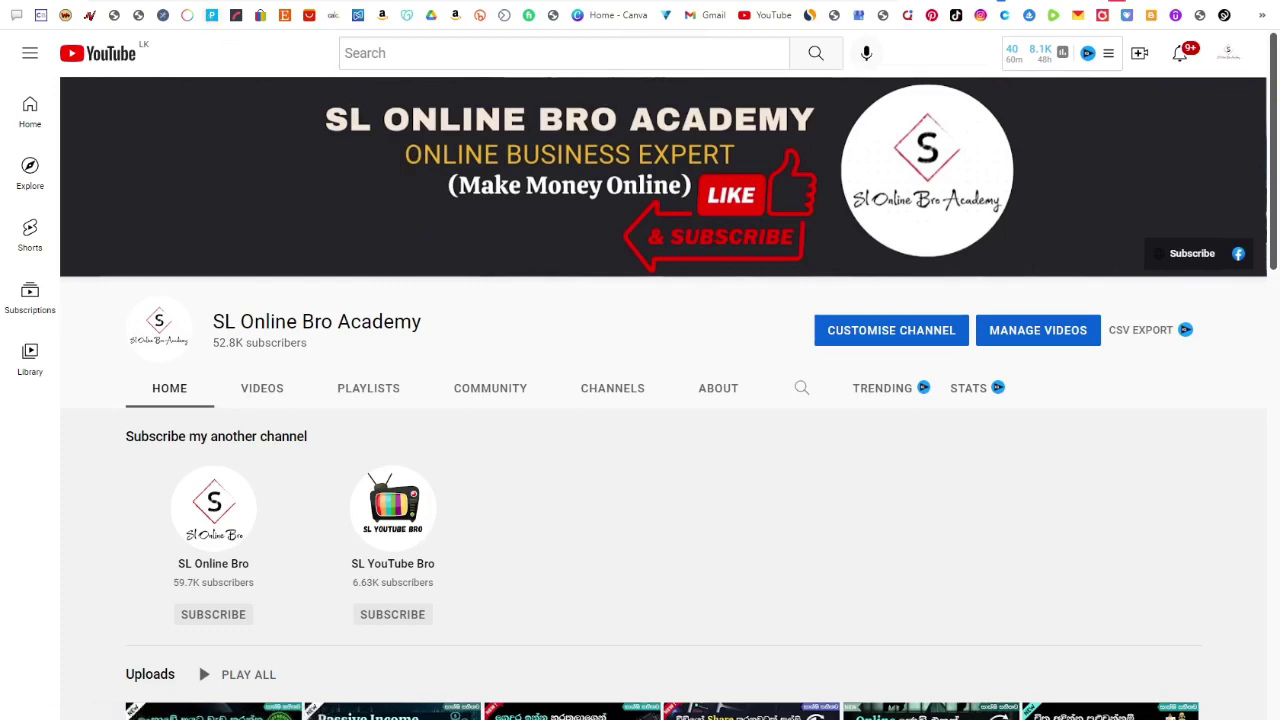
pyautogui.hotkey('ctrl', 'Tab')
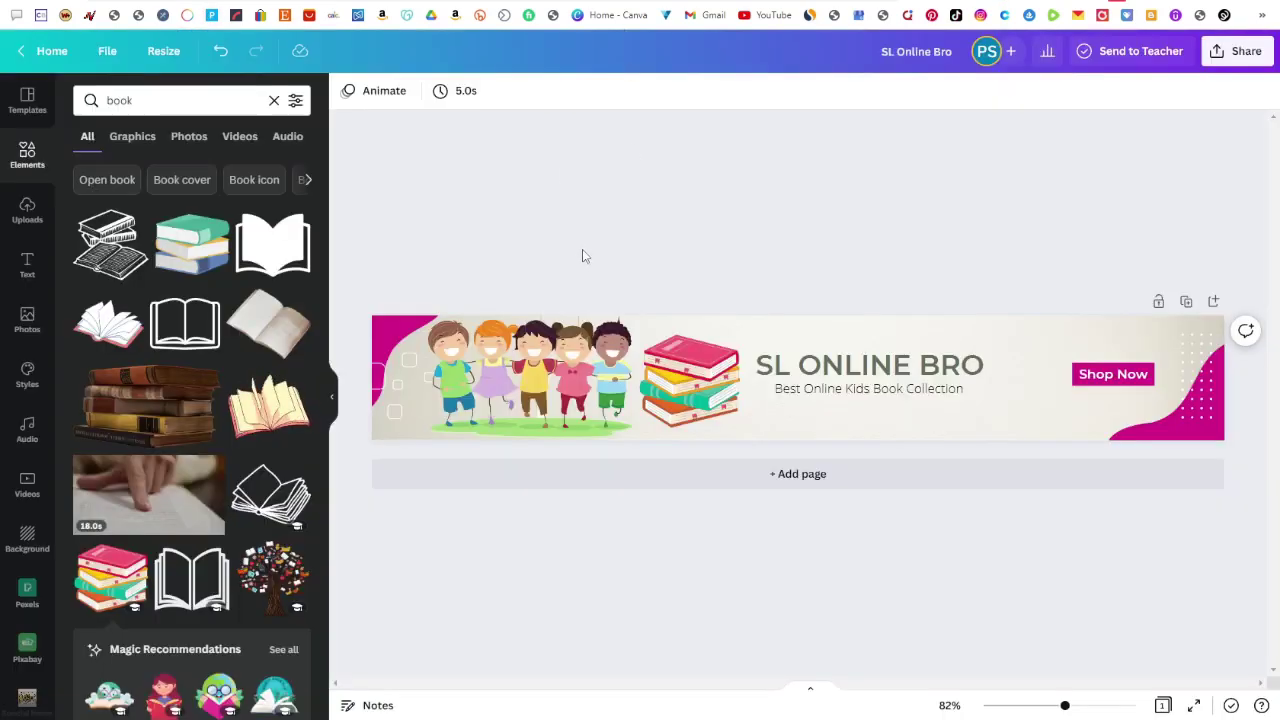